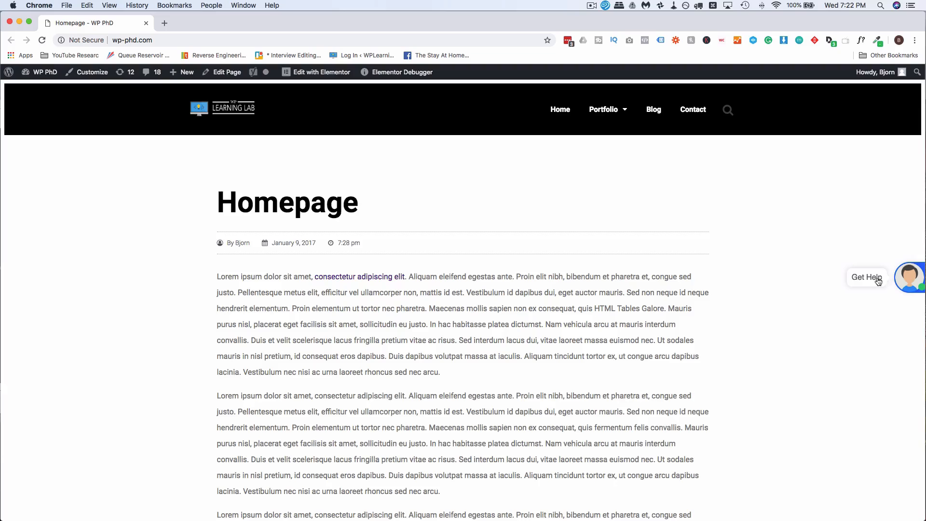
Step: Open the site's chat bot, answer the frustration question with SEO, and send an email address
left_click(874, 282)
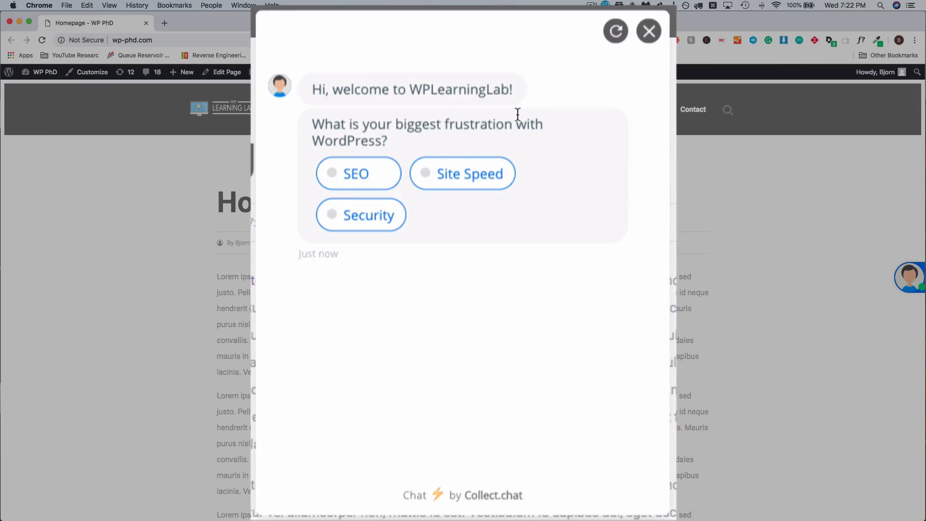
left_click(368, 179)
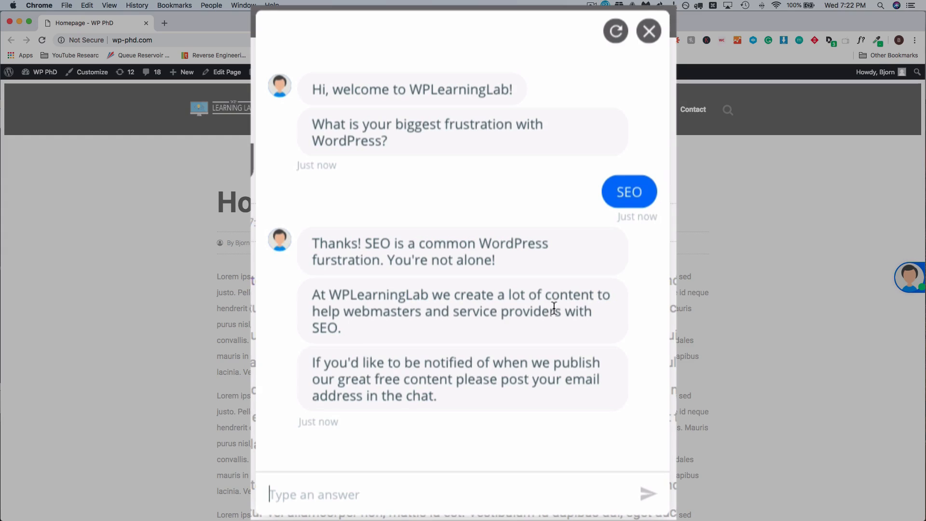
scroll(376, 339, "down", 2)
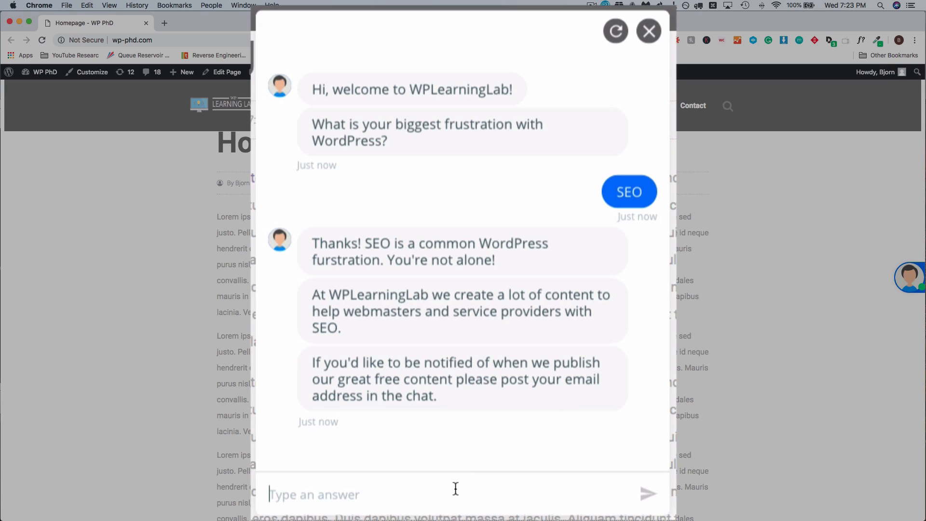
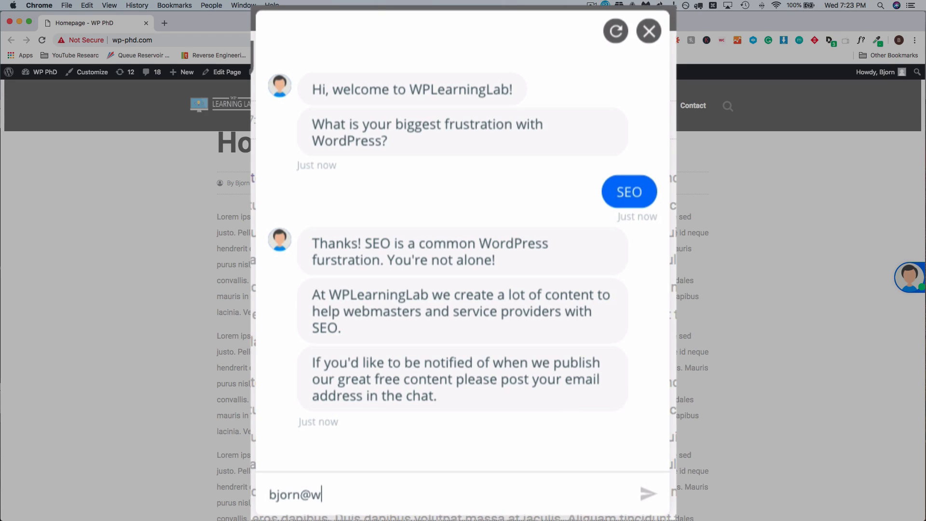
key("Return")
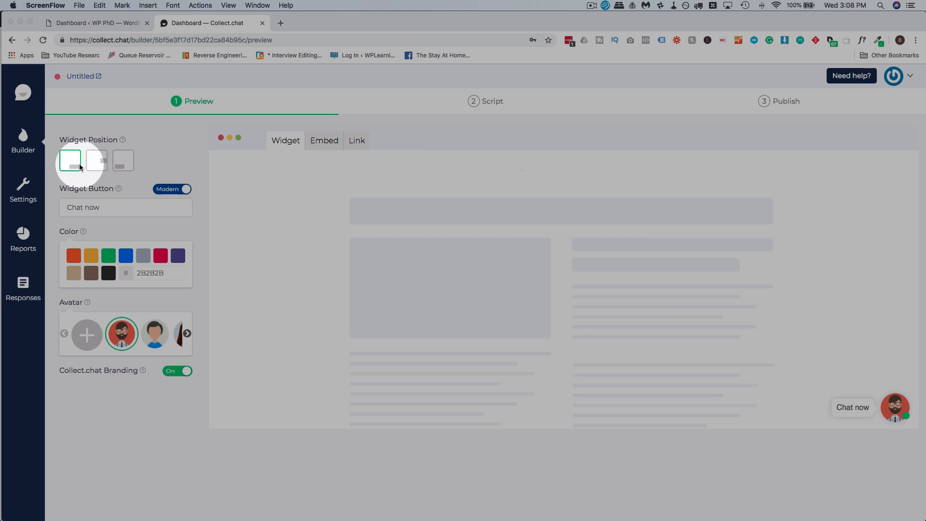
Step: Place the widget at middle right and keep the modern avatar-style button
left_click(95, 164)
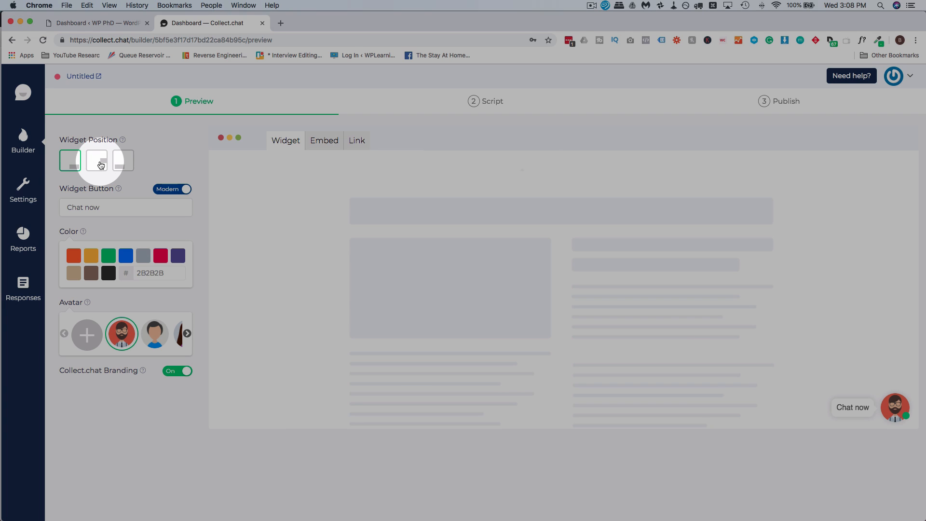
left_click(101, 164)
left_click(121, 162)
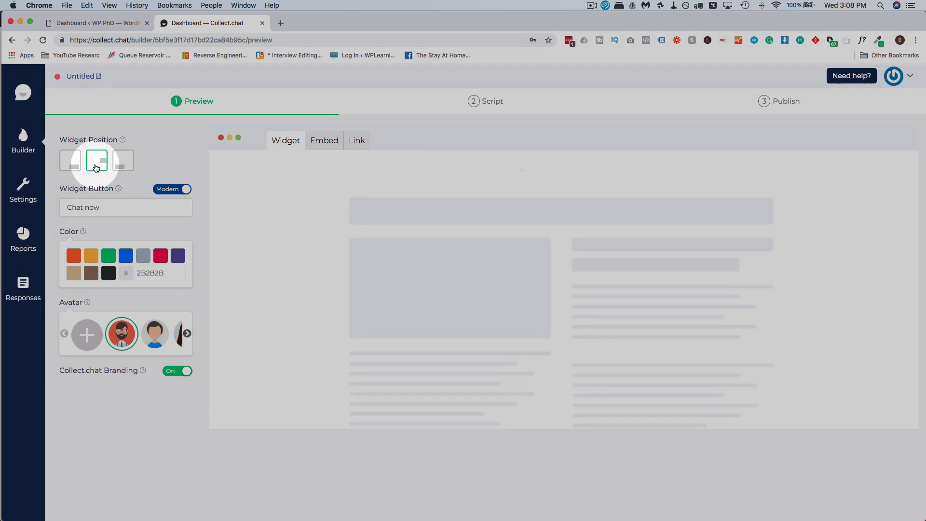
left_click(99, 165)
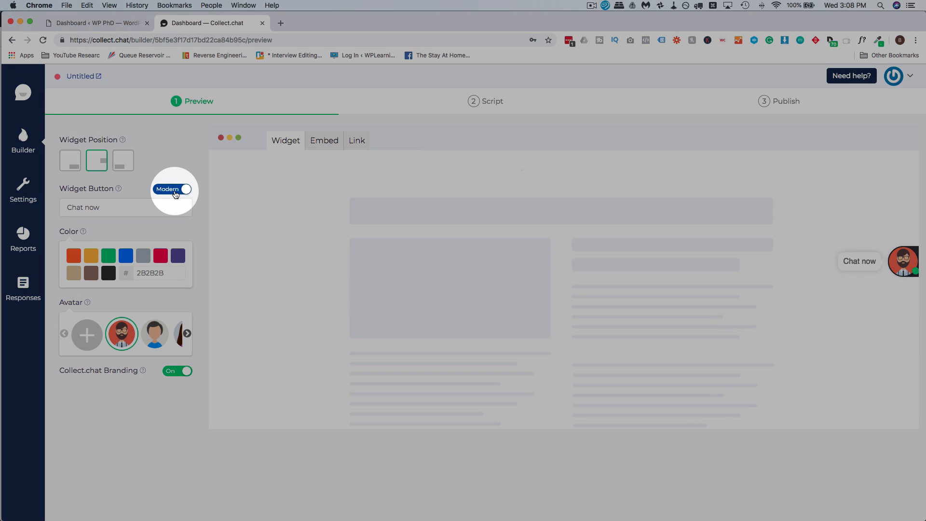
left_click(175, 192)
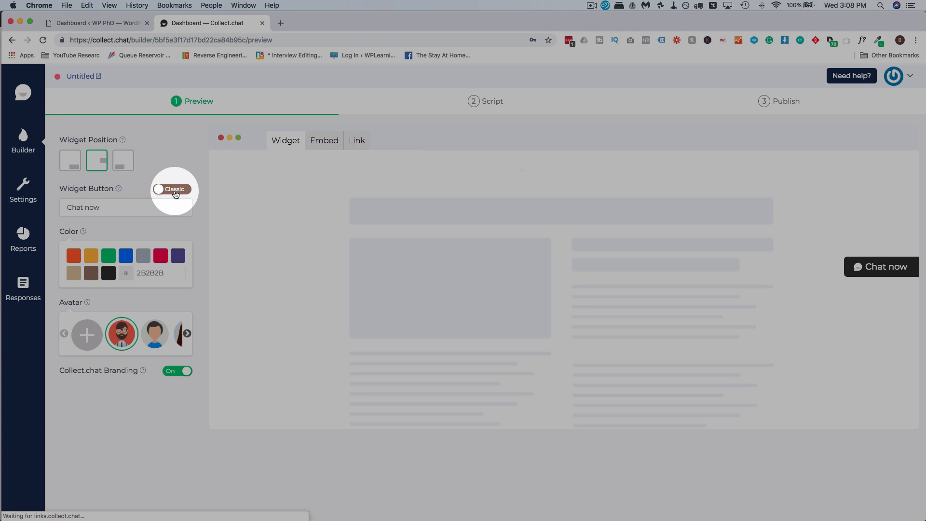
left_click(175, 193)
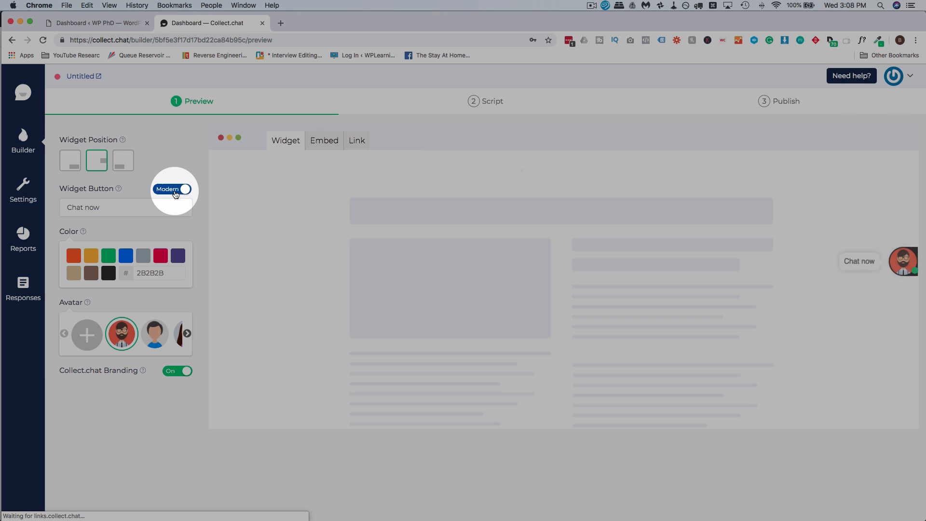
Step: Change the button label to 'Get Help' and set the widget colour to 0069FF
left_click_drag(111, 210, 63, 210)
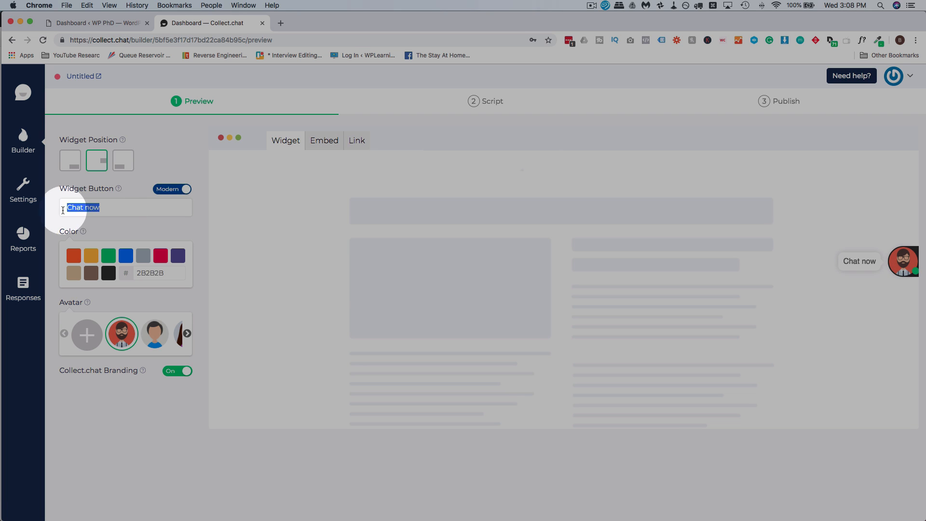
type("Get Help")
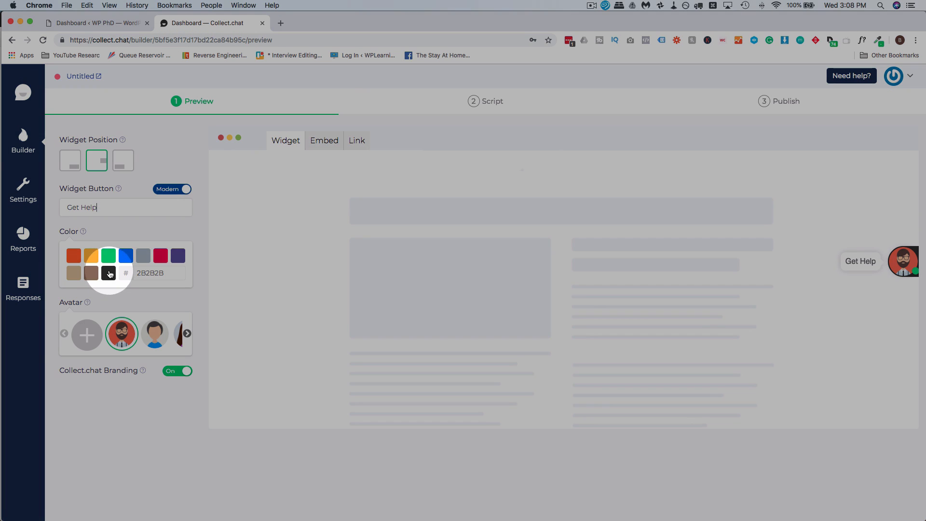
left_click(129, 260)
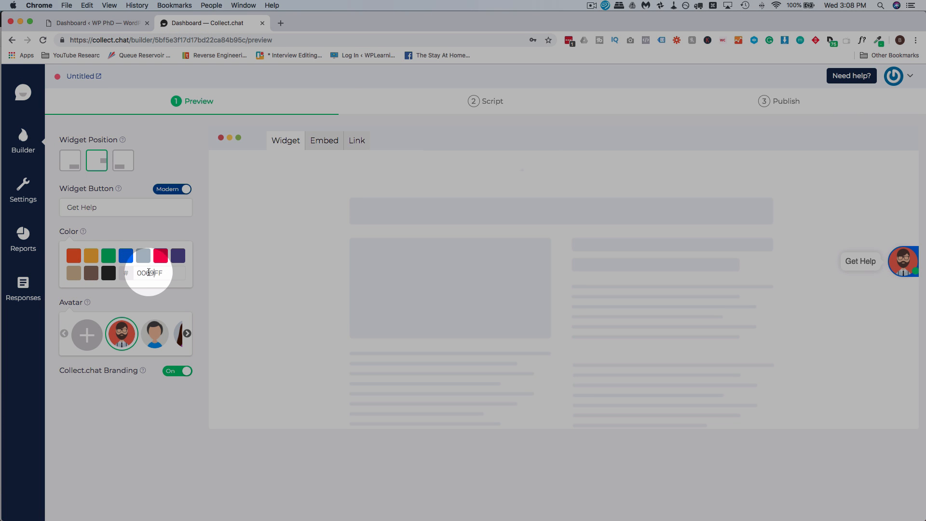
double_click(148, 272)
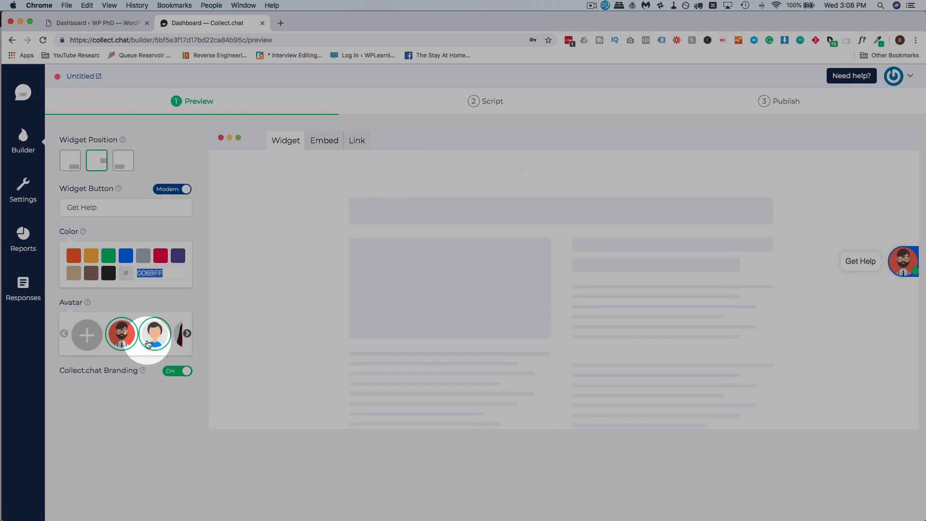
Step: Pick the blue-shirted avatar for the widget and open its chat to test it
left_click(187, 334)
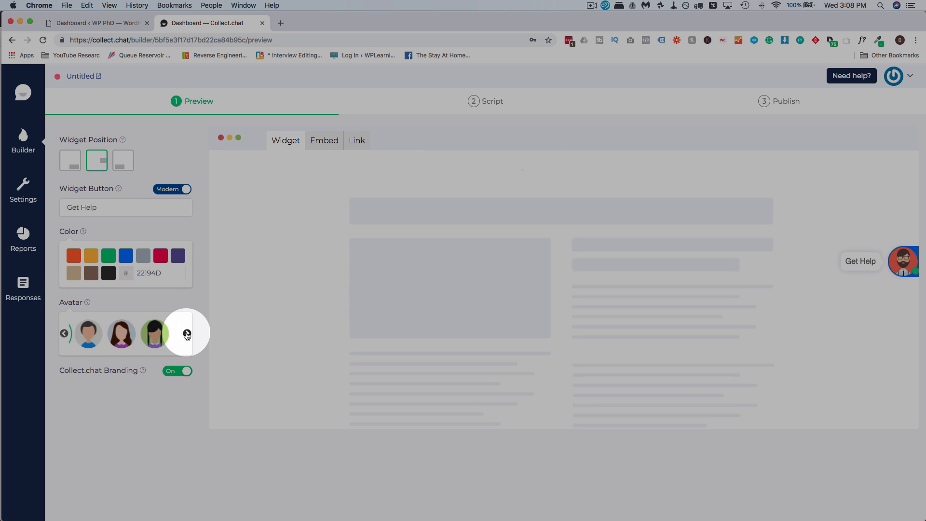
left_click(187, 333)
left_click(187, 334)
left_click(187, 334)
left_click(160, 336)
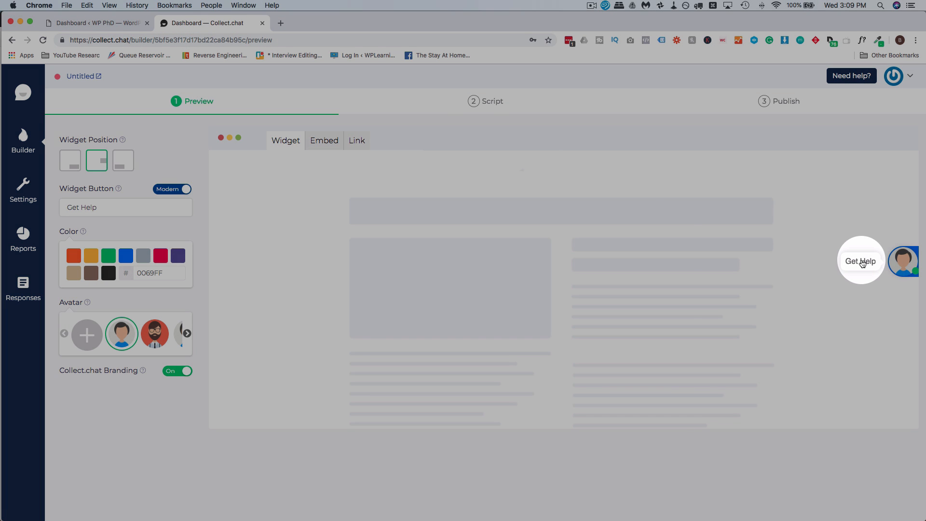
left_click(862, 263)
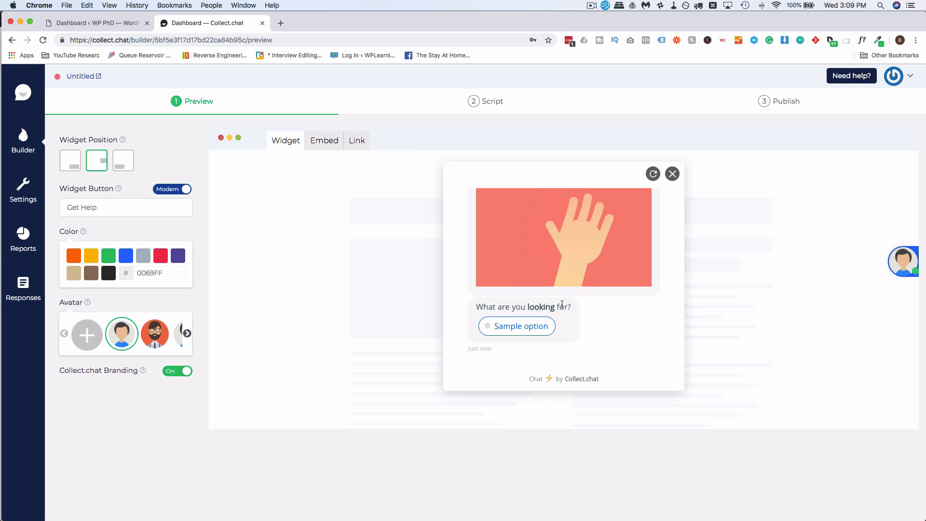
Step: Answer the preview chat's sample question with 'Sample option' and get the 'Thank you!' reply
scroll(562, 303, "up", 5)
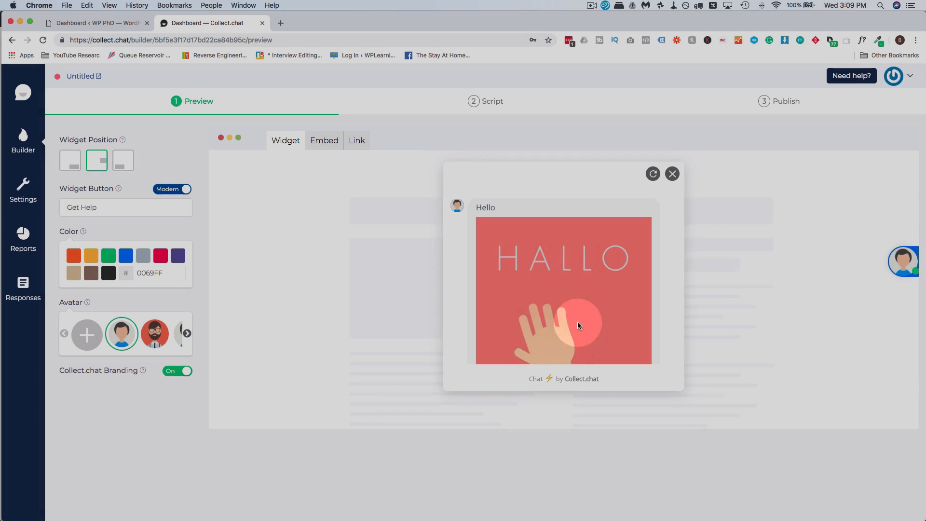
scroll(527, 296, "down", 2)
scroll(527, 296, "down", 2)
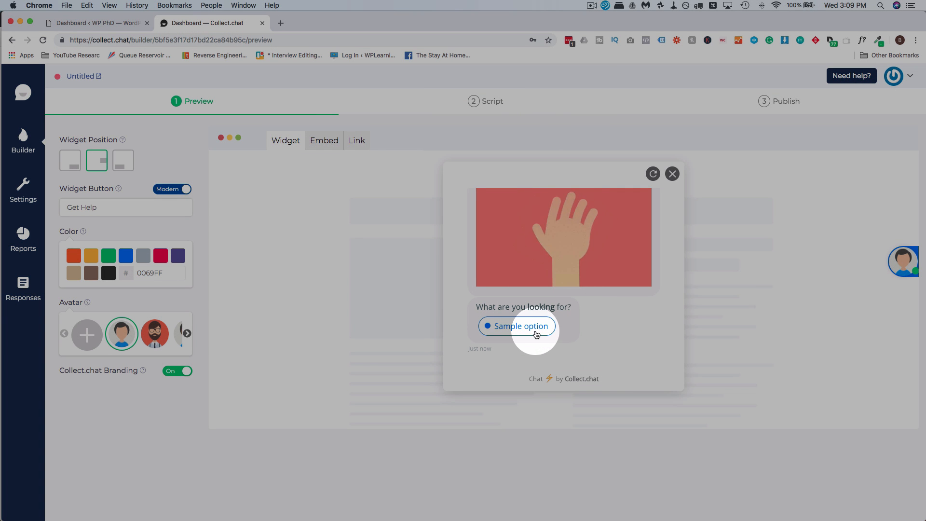
left_click(526, 328)
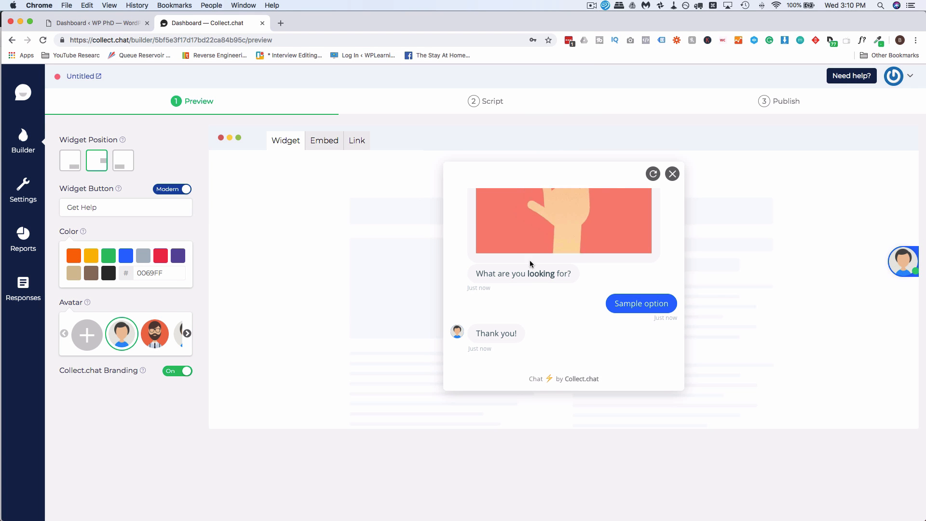
scroll(528, 328, "up", 3)
scroll(527, 325, "down", 3)
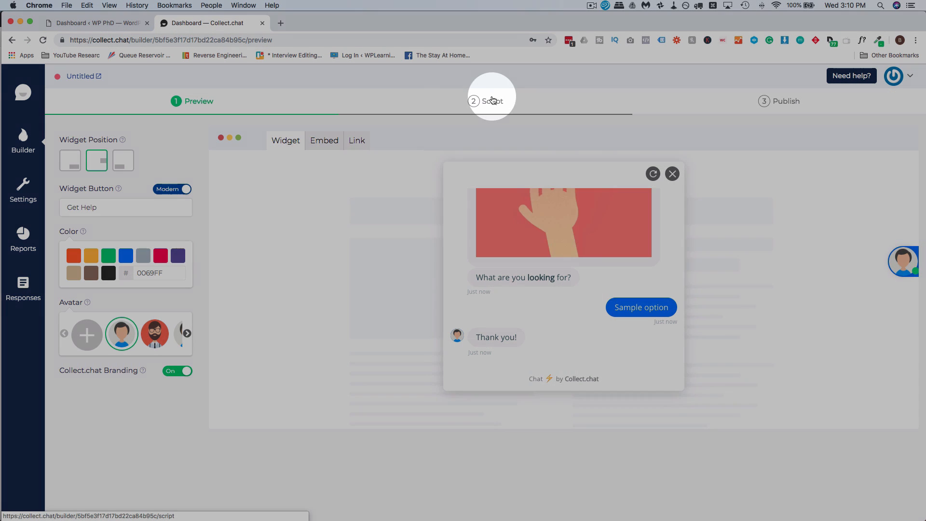
Step: Delete the three default script messages: Hello, 'What are you looking for?' and 'Thank you!'
left_click(490, 100)
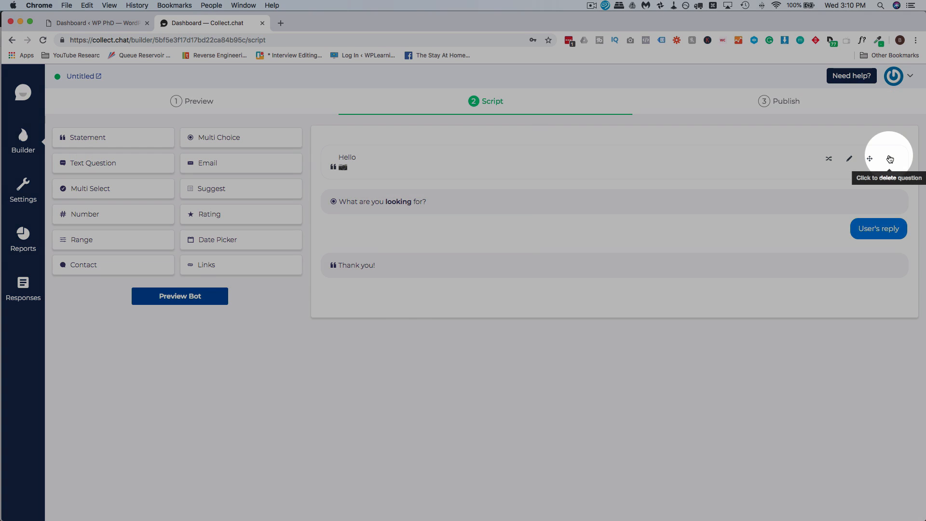
left_click(888, 159)
left_click(487, 365)
left_click(889, 158)
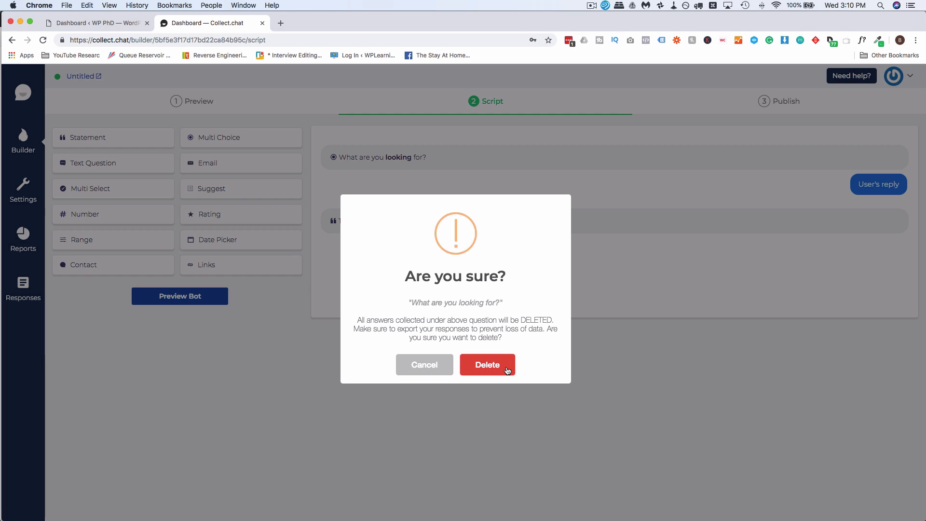
left_click(483, 365)
left_click(889, 158)
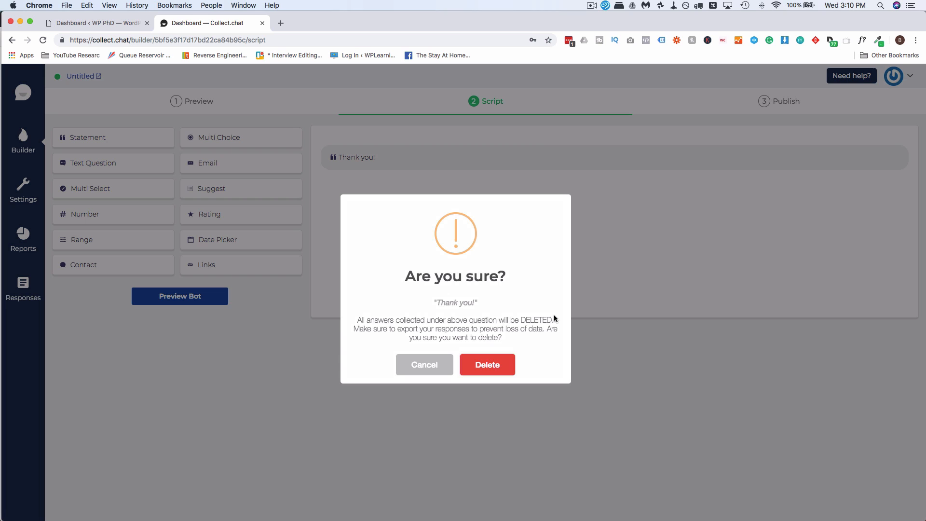
left_click(499, 368)
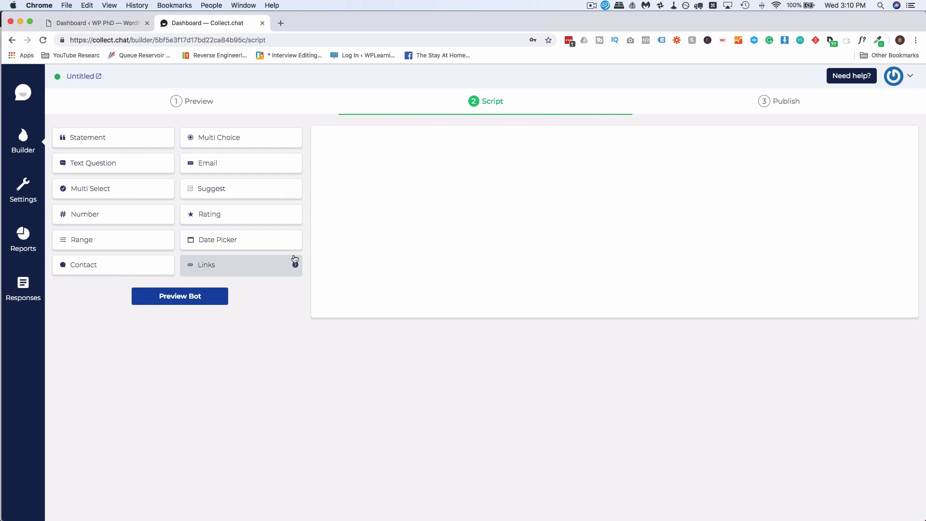
Step: Add a Statement reading 'Hi, welcome to WPLearningLab'
left_click(78, 136)
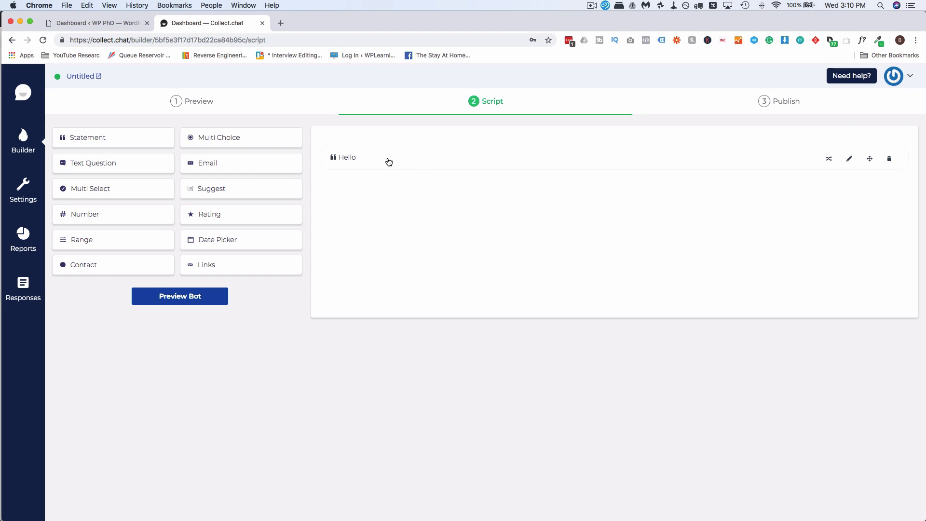
left_click(388, 162)
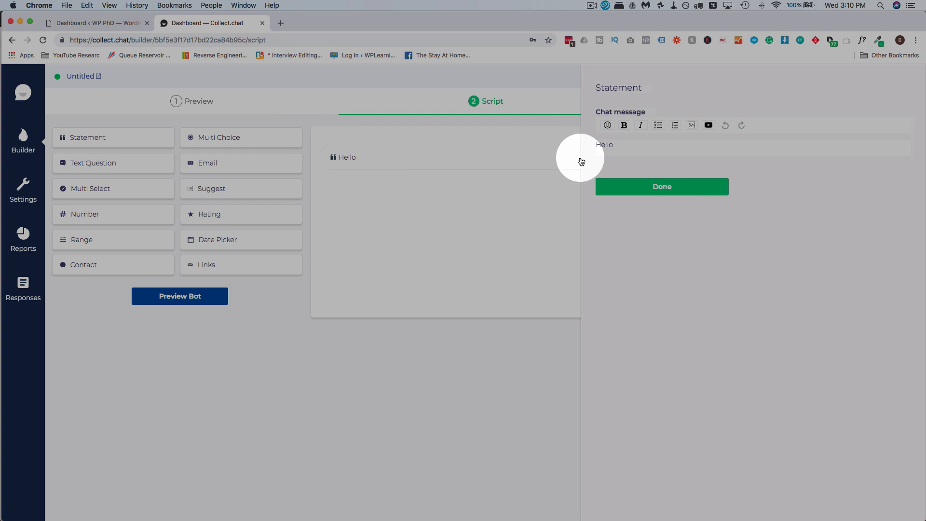
double_click(603, 145)
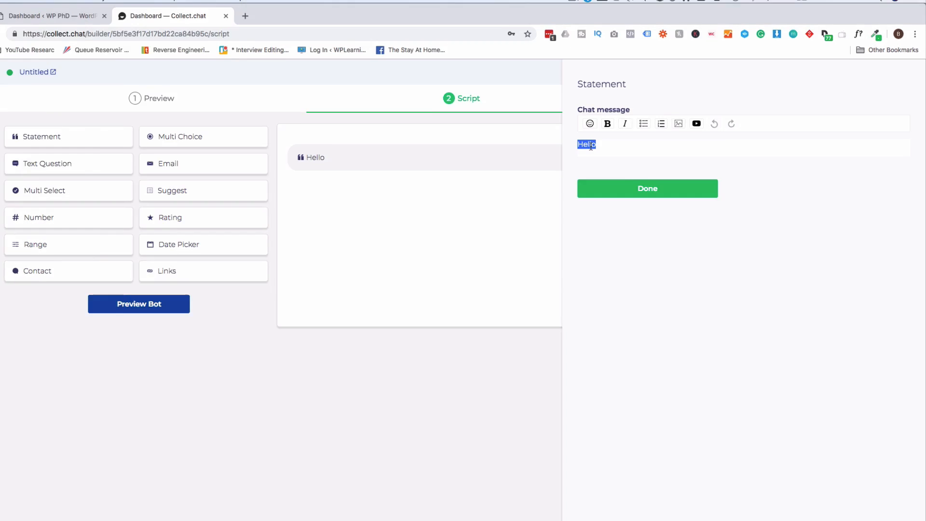
type("H")
type("i, ")
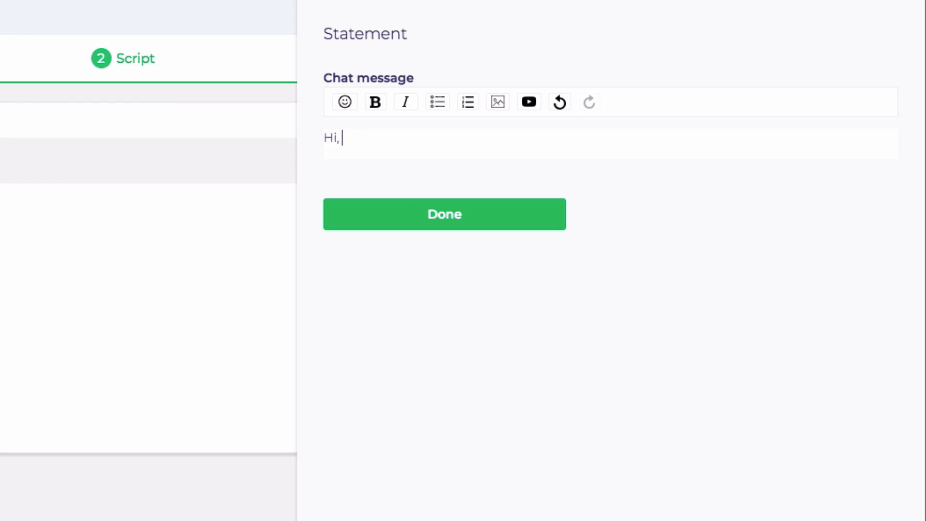
type("welcome to WPLe")
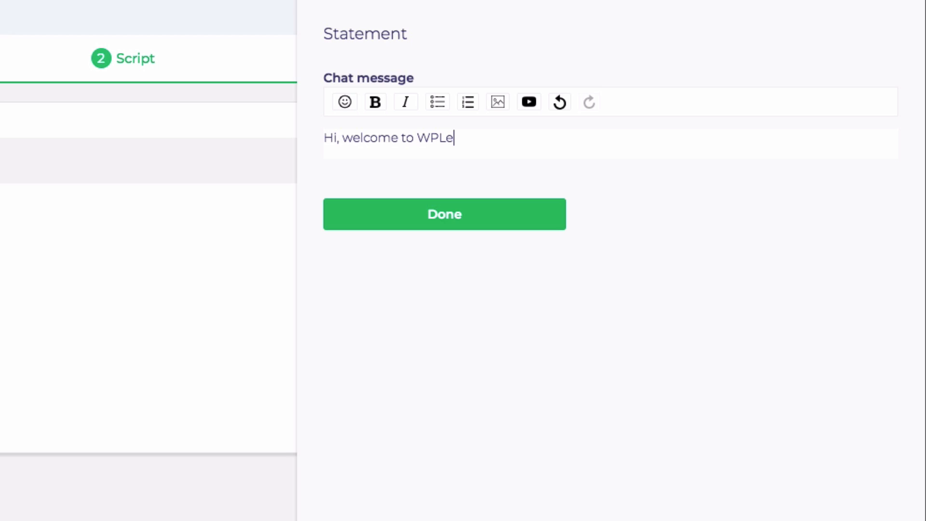
type("arningLab!")
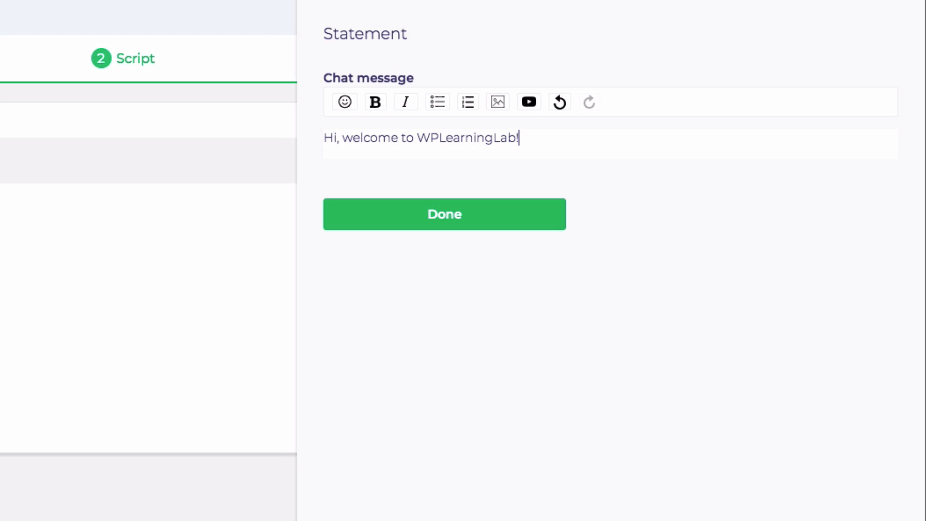
left_click(461, 218)
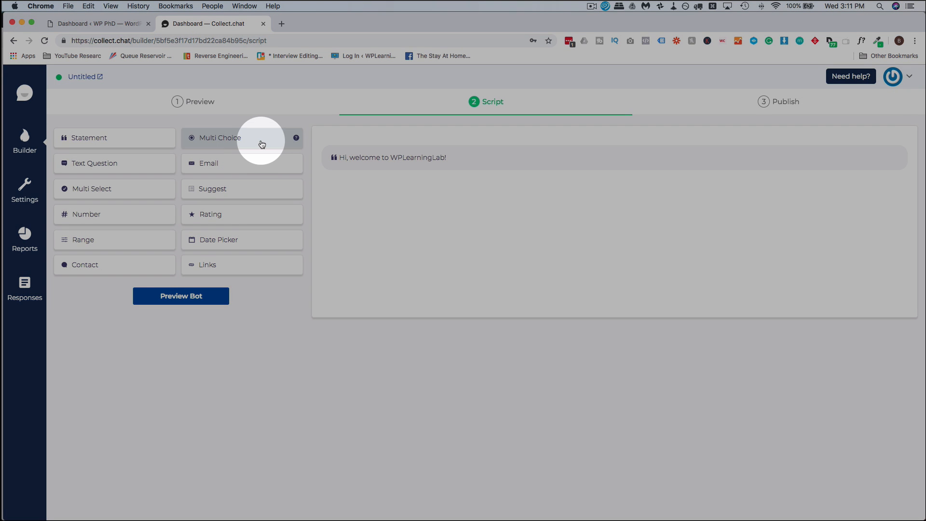
Step: Add a Multi Choice question reading 'What is your biggest frustration with WordPress?'
left_click(261, 141)
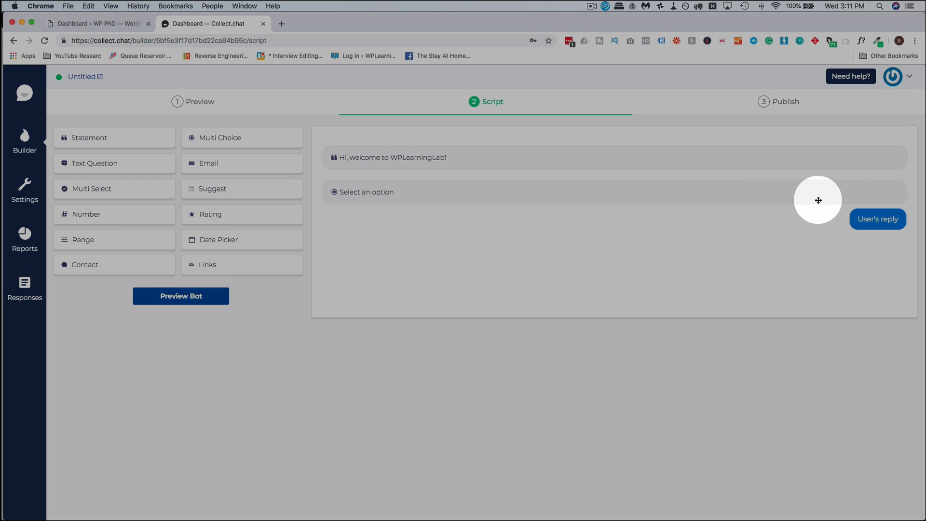
mouse_move(745, 205)
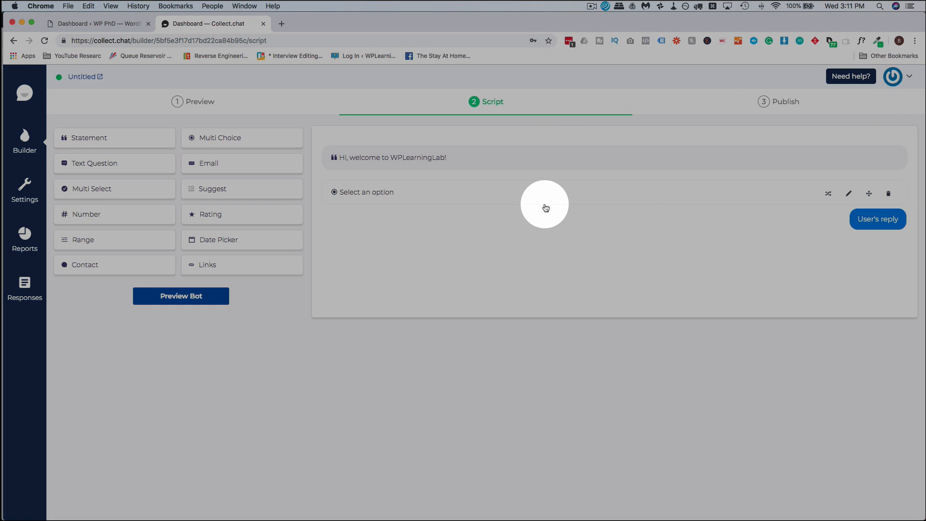
left_click(544, 193)
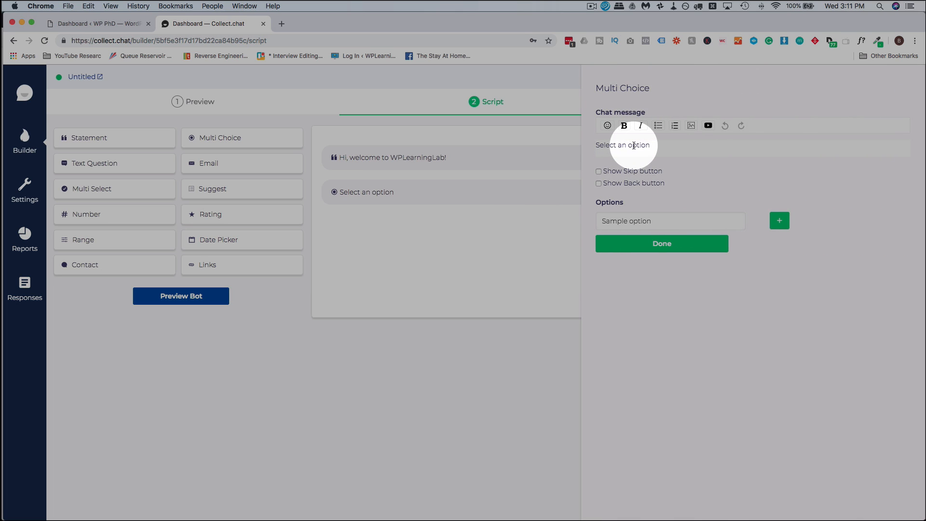
double_click(633, 145)
key("super+a")
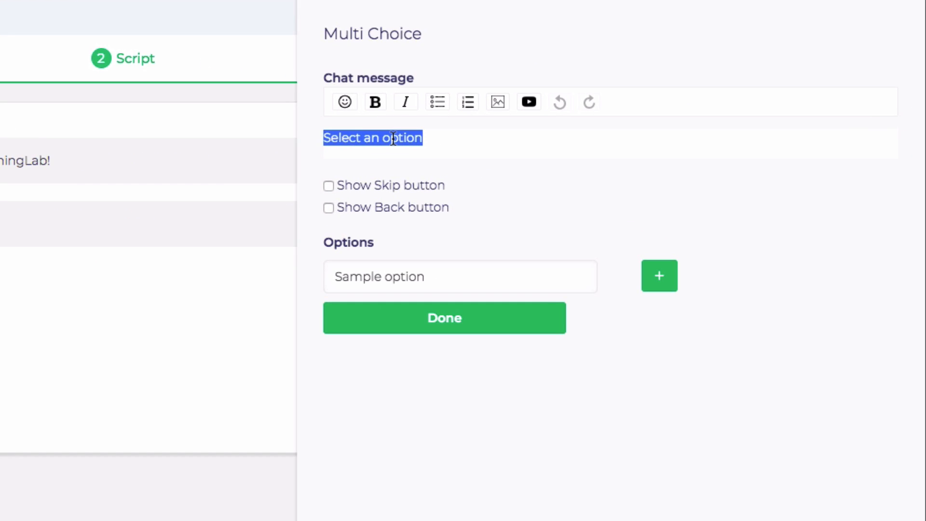
type("What ")
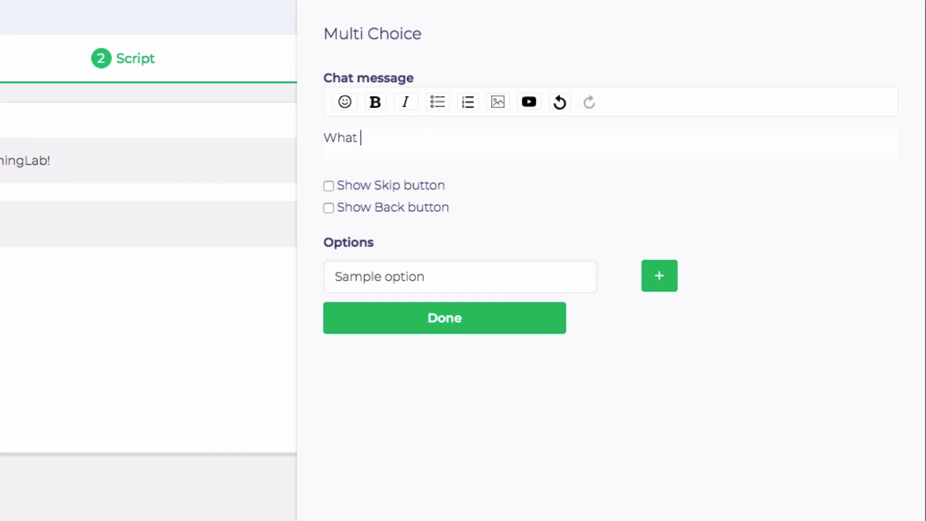
type("is your biggest frustr")
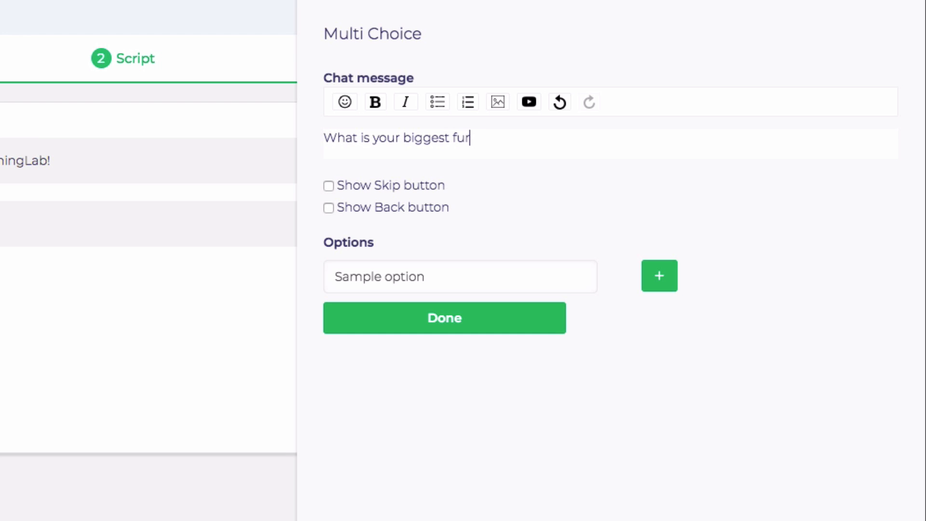
key("BackSpace")
key("BackSpace")
type("rustration")
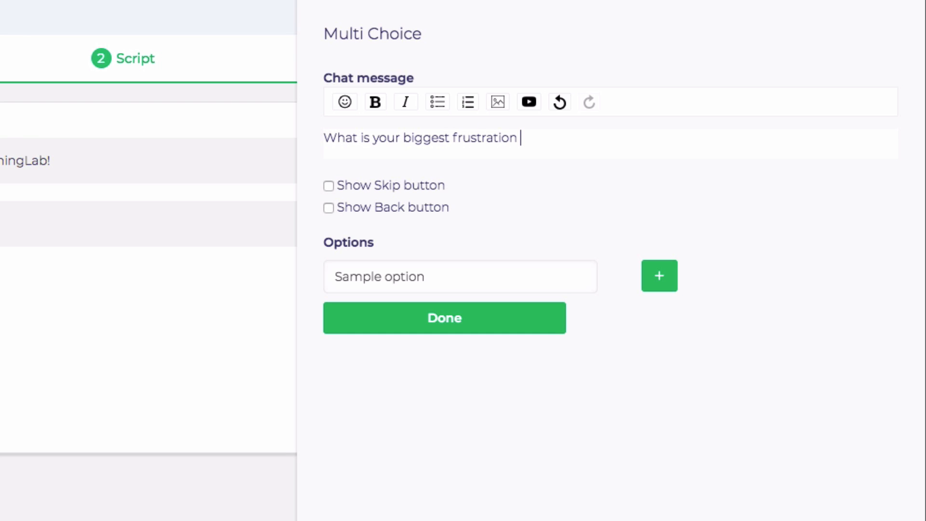
type(" with WordPre")
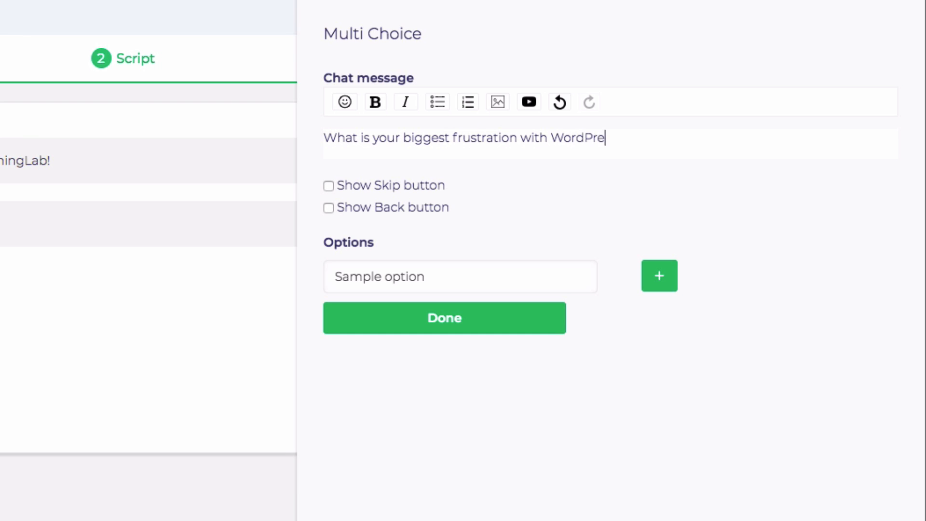
type("ss?")
Step: Give the question the answer options SEO, Site Speed and Security, then save it
left_click(437, 271)
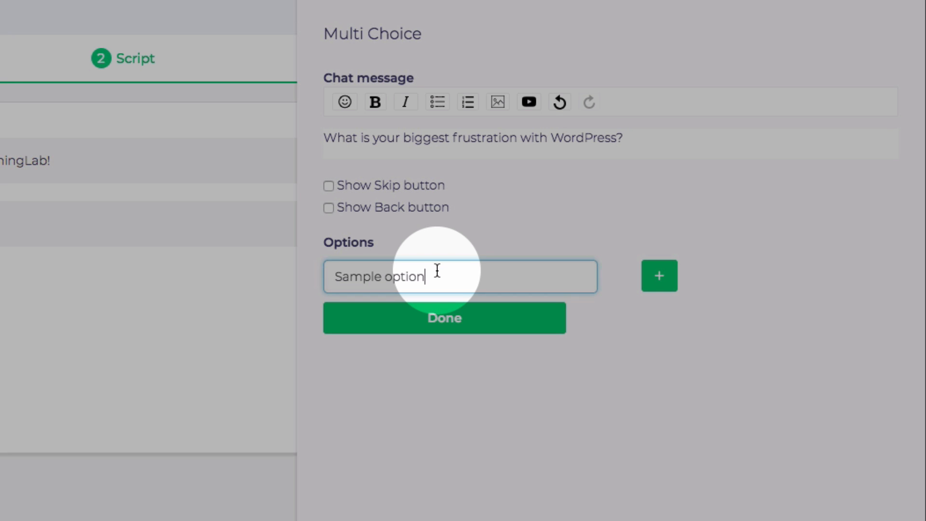
key("ctrl+a")
type("SEO")
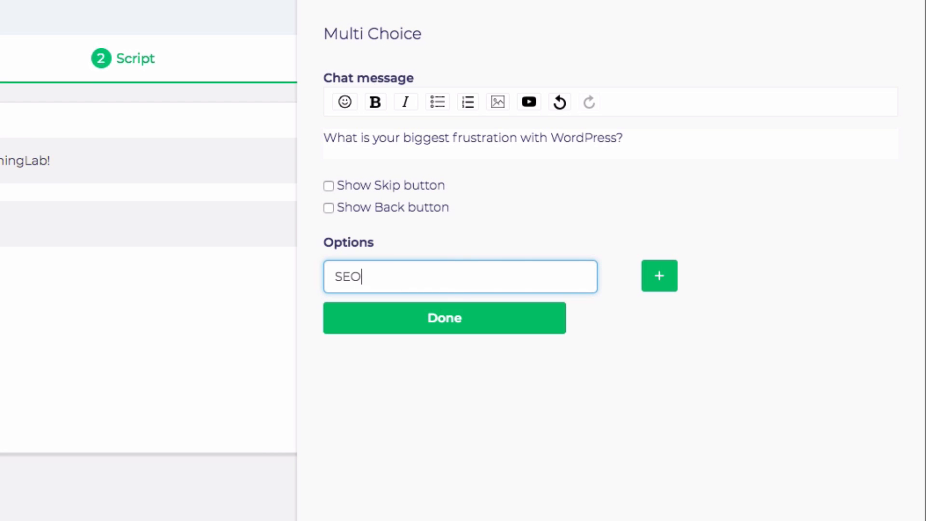
left_click(659, 285)
left_click(529, 306)
key("ctrl+a")
type("S")
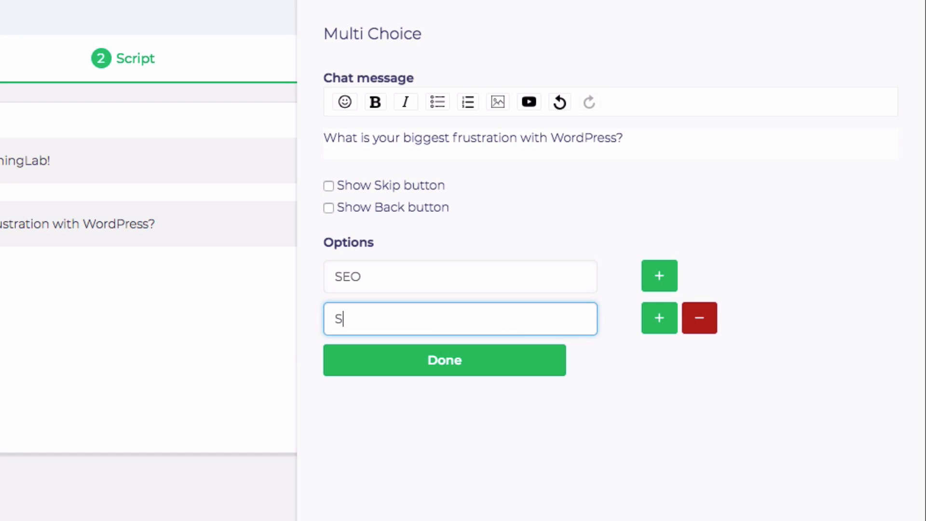
type("ite Speed")
left_click(665, 323)
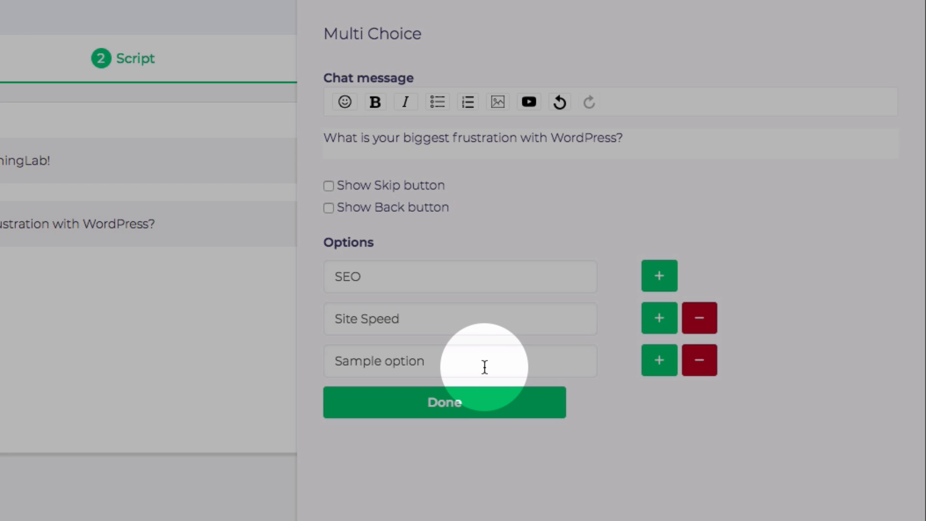
left_click(484, 373)
key("ctrl+a")
type("Security")
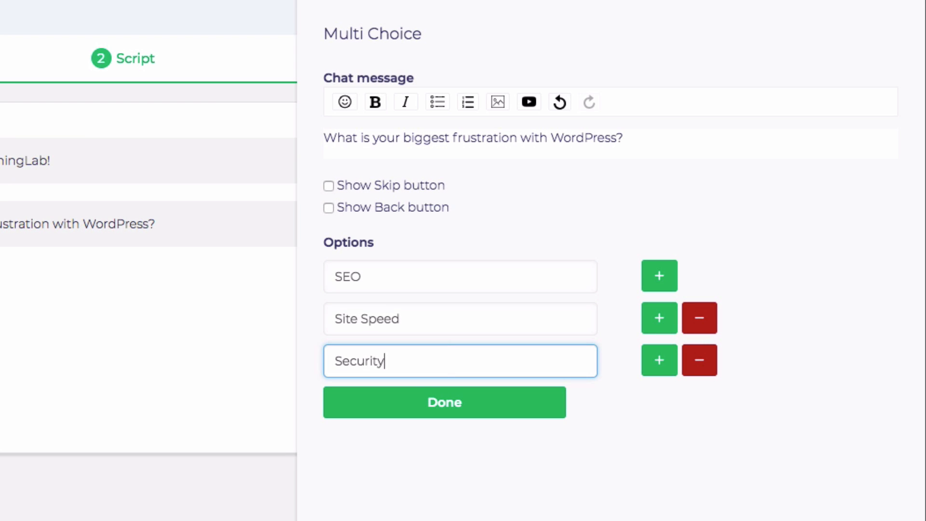
left_click(488, 400)
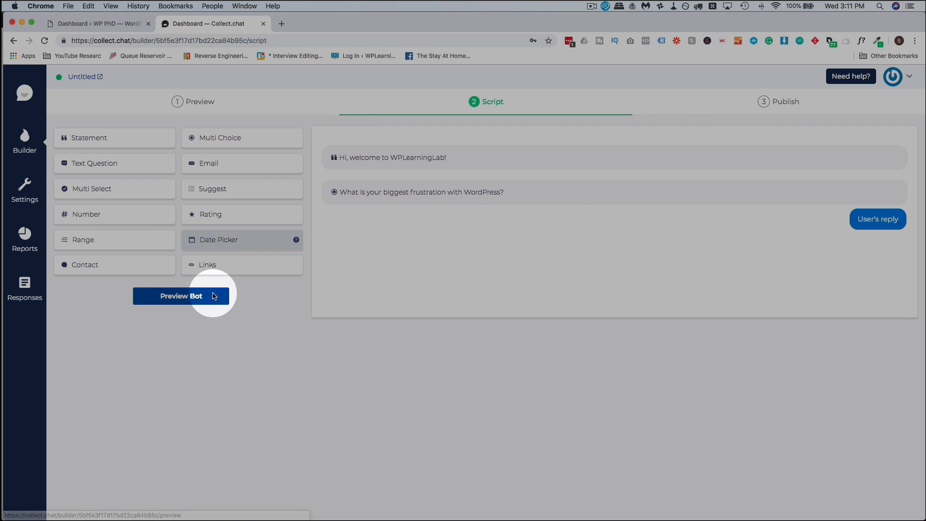
left_click(179, 296)
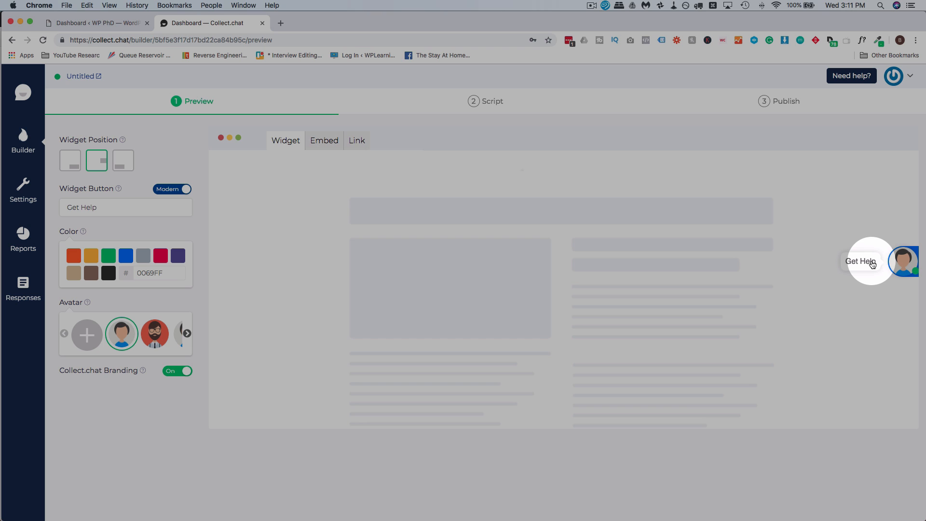
left_click(872, 264)
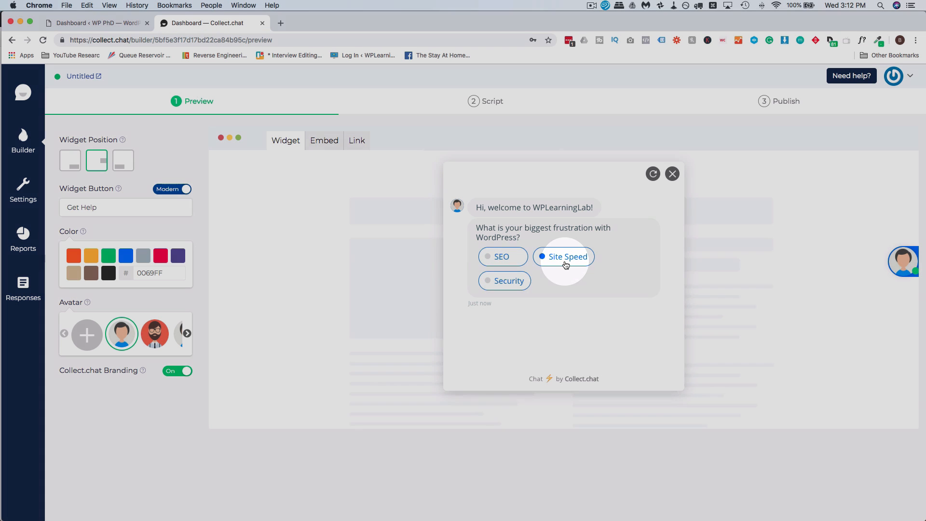
left_click(565, 263)
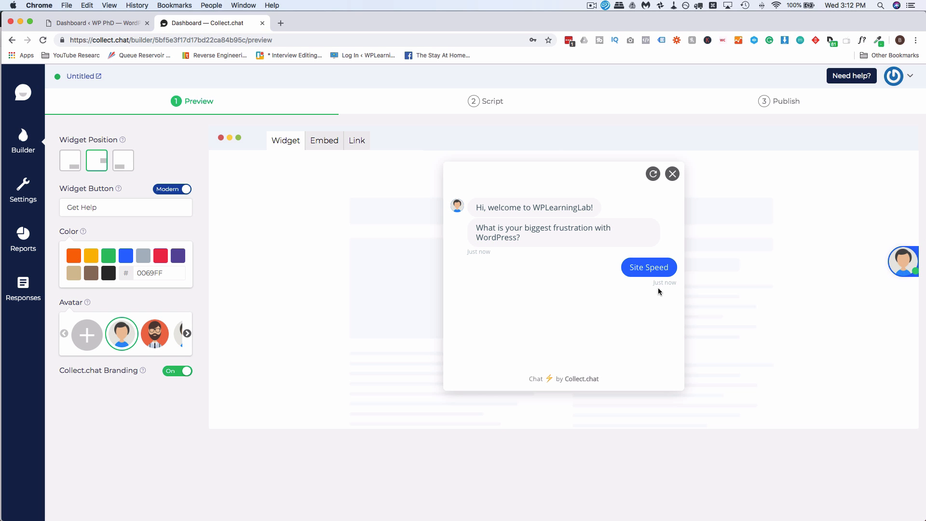
left_click(502, 100)
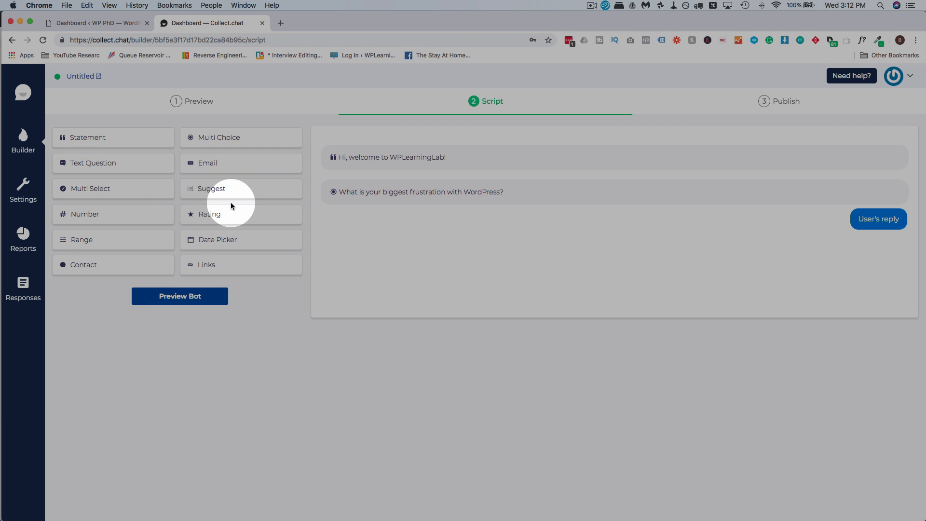
left_click(119, 143)
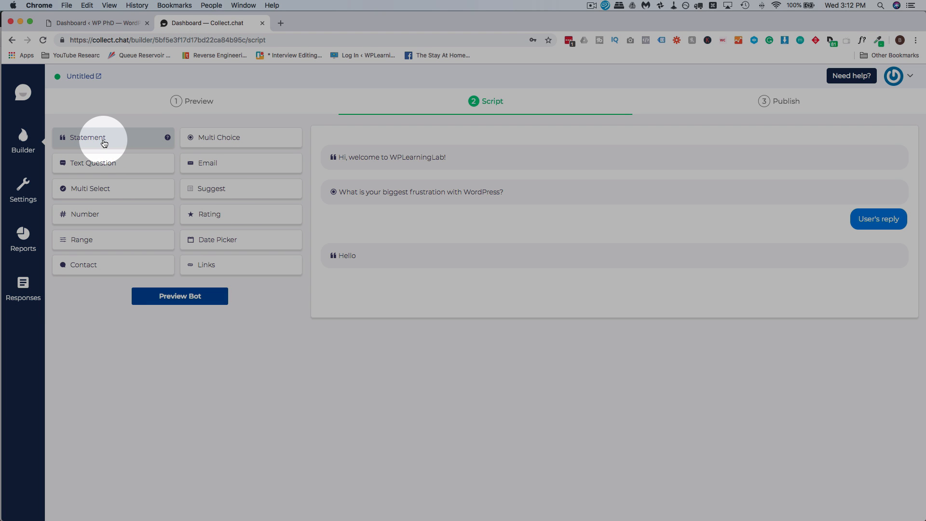
left_click(361, 261)
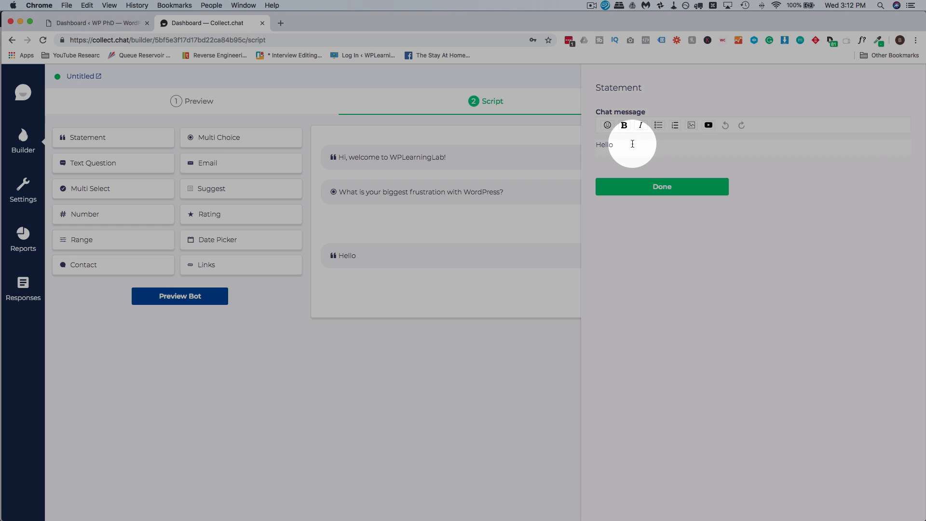
double_click(632, 140)
type("Thanks")
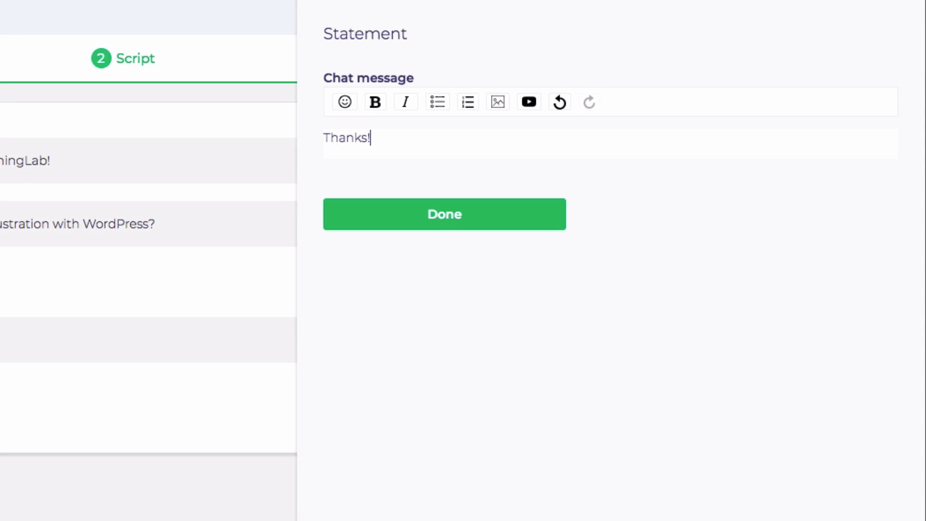
type("! @")
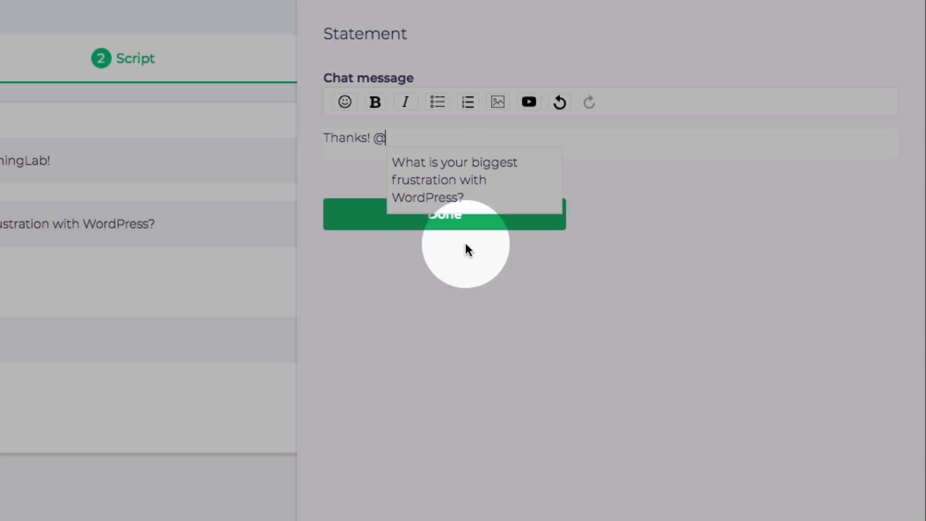
left_click(456, 178)
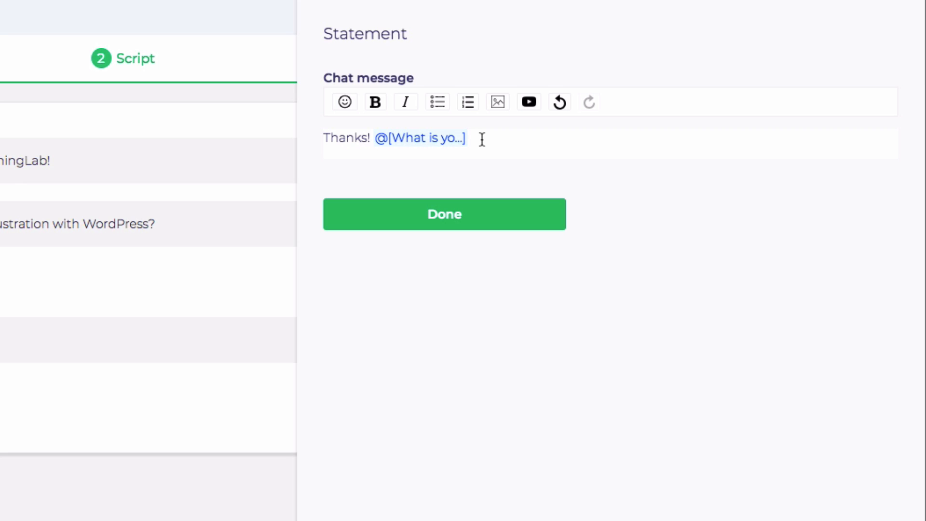
type("is a commong WordPre")
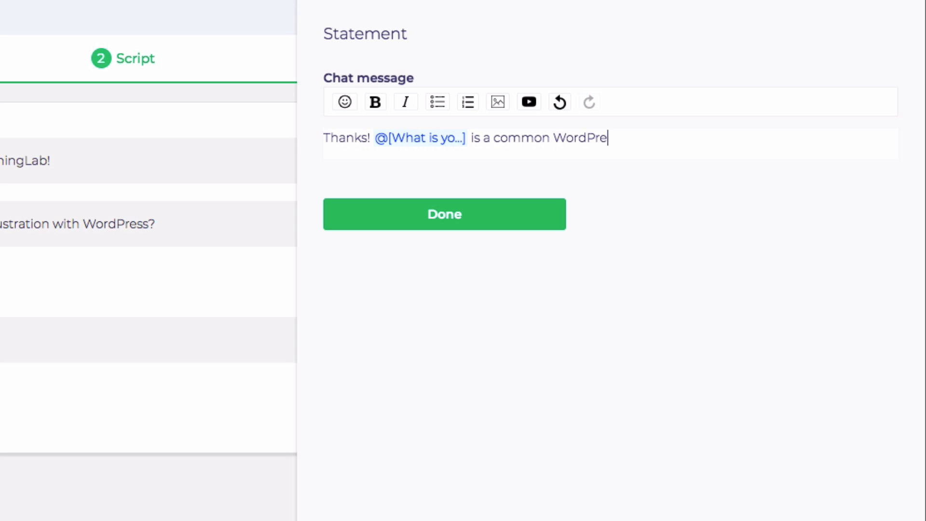
type("ss furstration.")
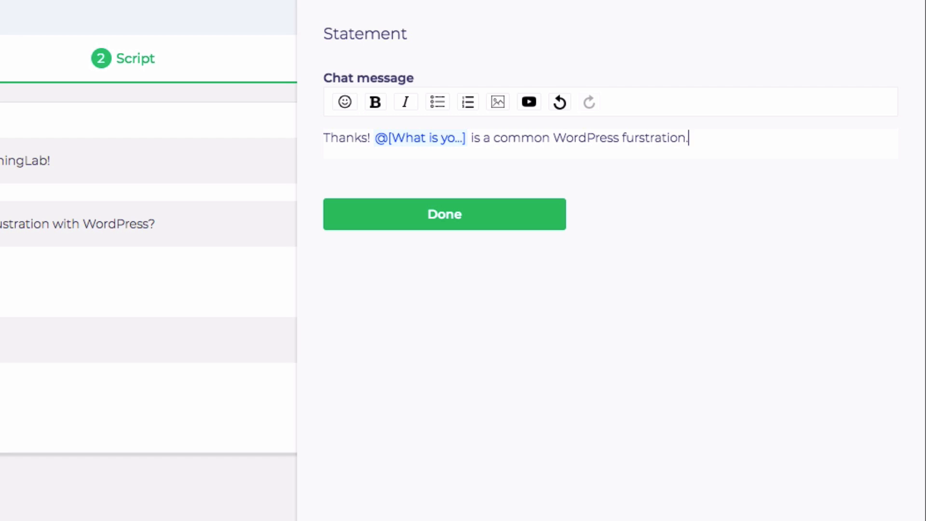
type(" You're not alone!")
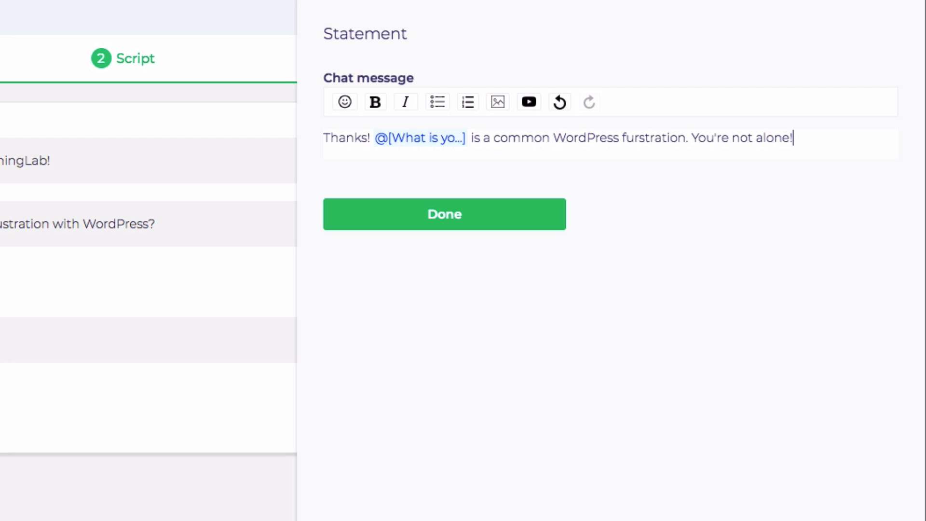
left_click(440, 205)
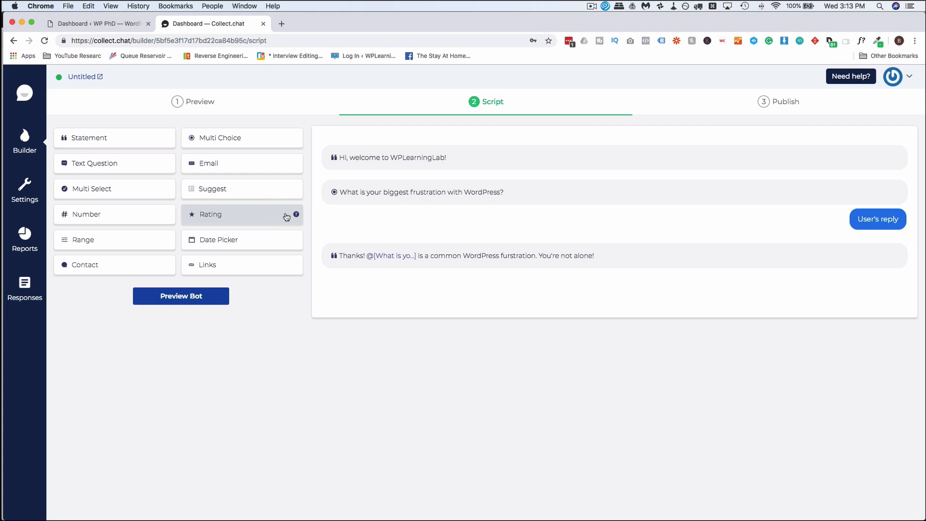
left_click_drag(118, 144, 361, 288)
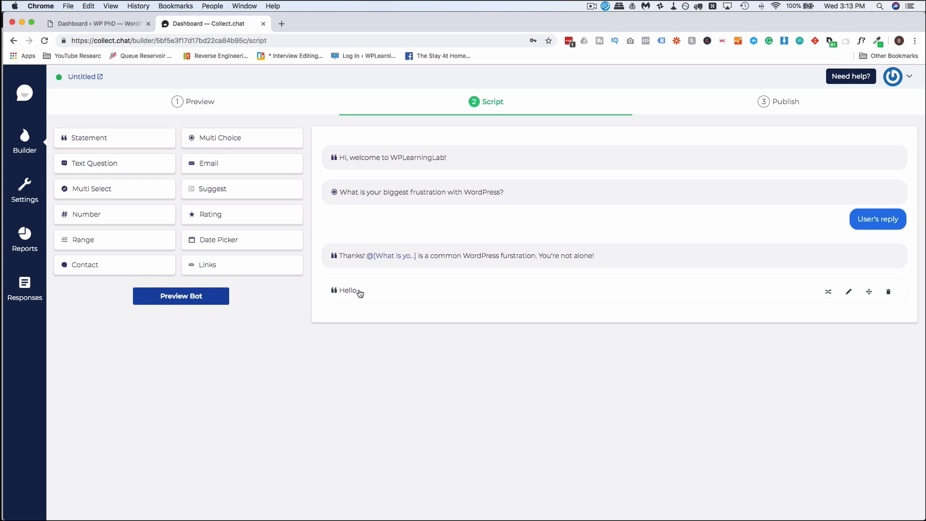
Step: Write the statement 'At WPLearningLab we create a lot of content to help webmasters and service providers' plus the answer
left_click(360, 292)
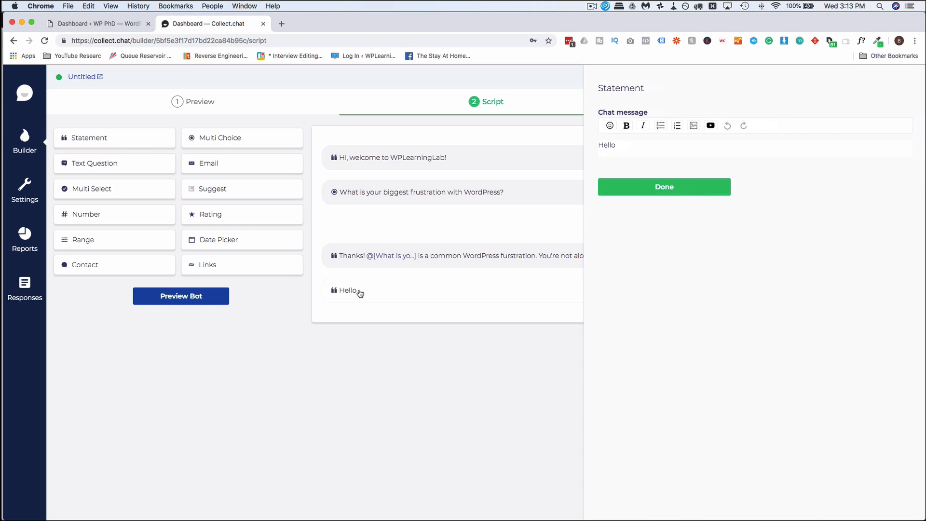
double_click(478, 141)
type("At WPLearningLab we")
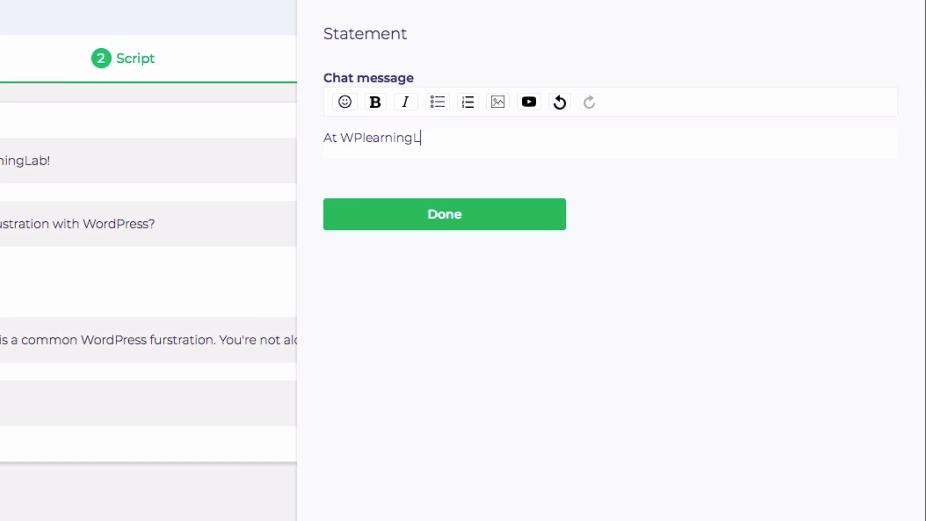
type(" create a lot of content to help webmasters and service providers with @")
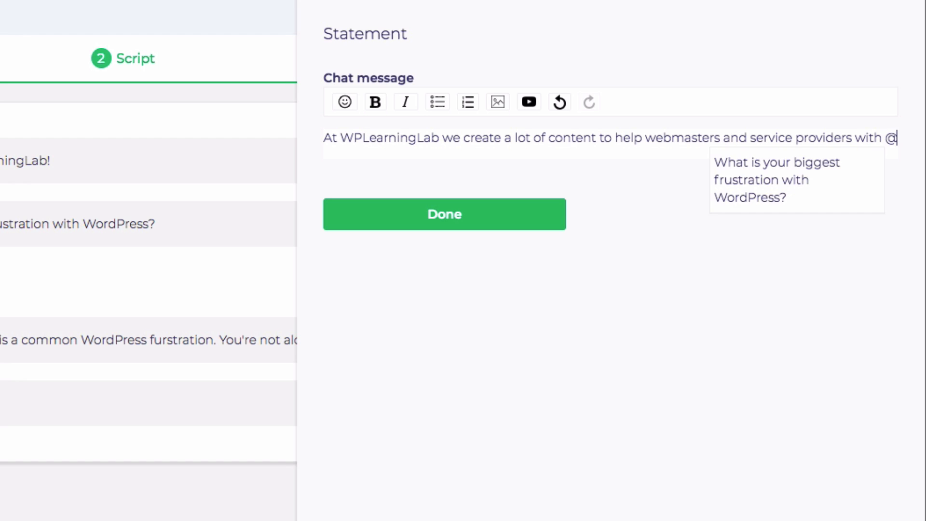
key("Return")
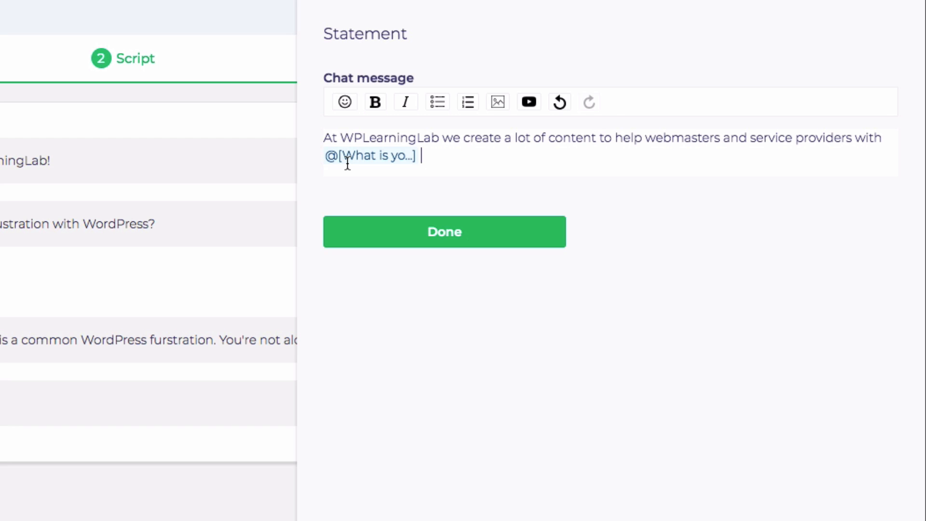
type(".")
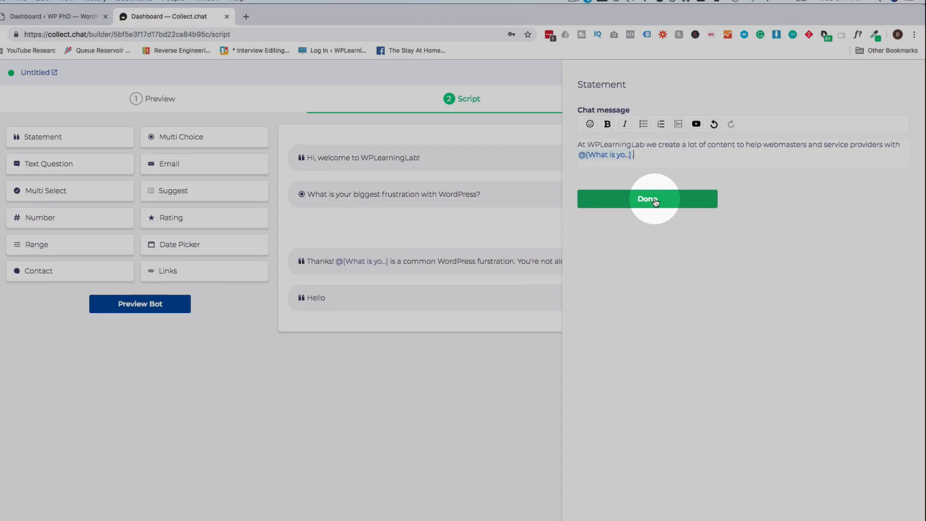
left_click(457, 244)
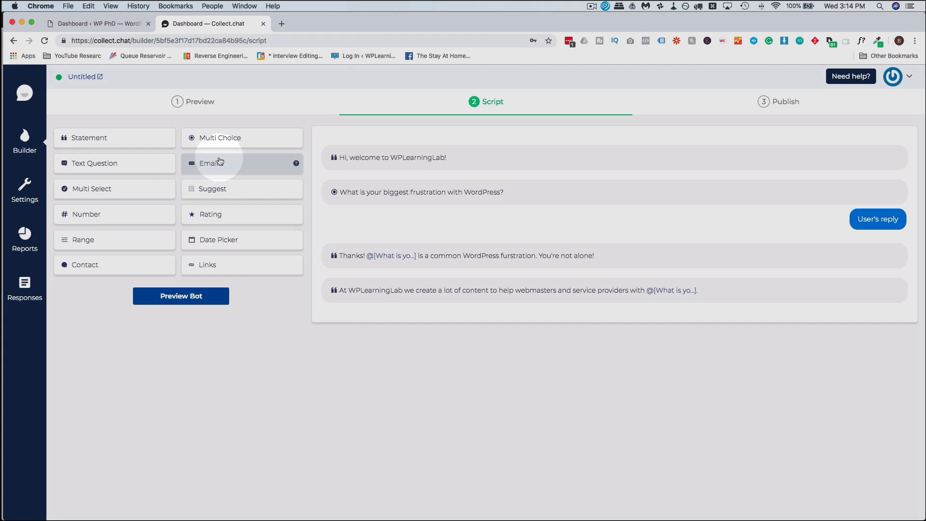
Step: Add an Email question asking visitors to post their email to be notified of new free content
left_click(217, 163)
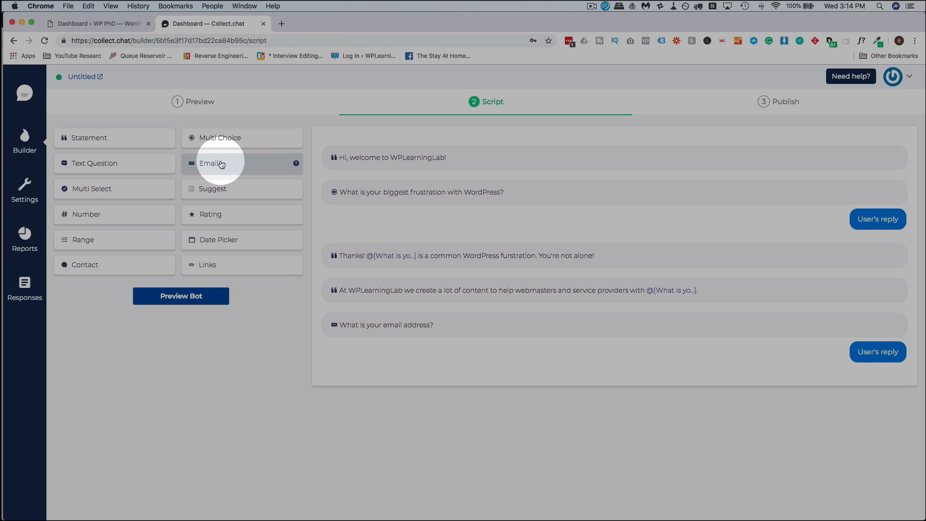
left_click(405, 332)
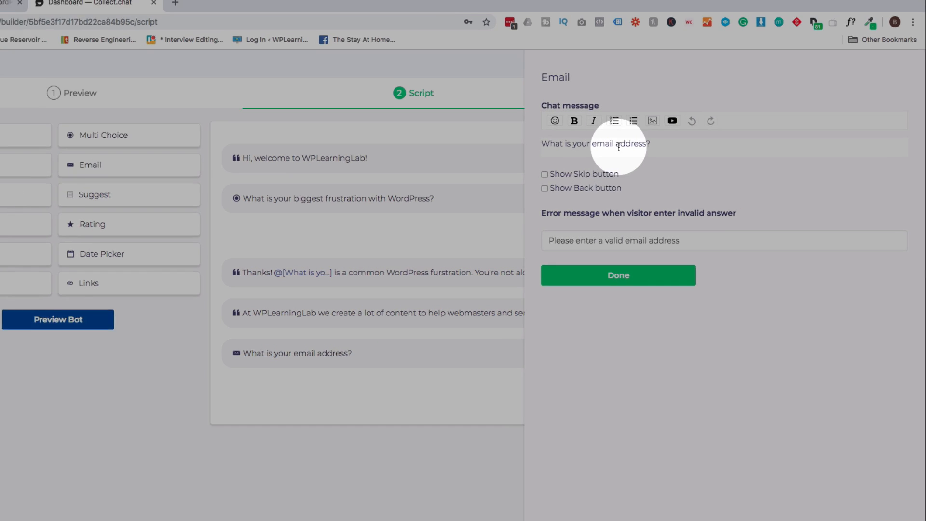
left_click(694, 143)
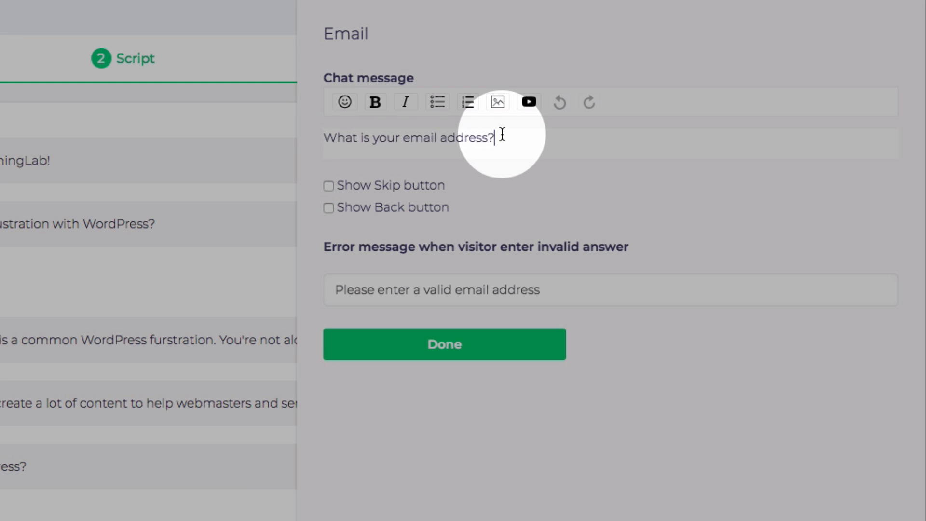
triple_click(502, 134)
type("If you'd like to be notified of when we publusi")
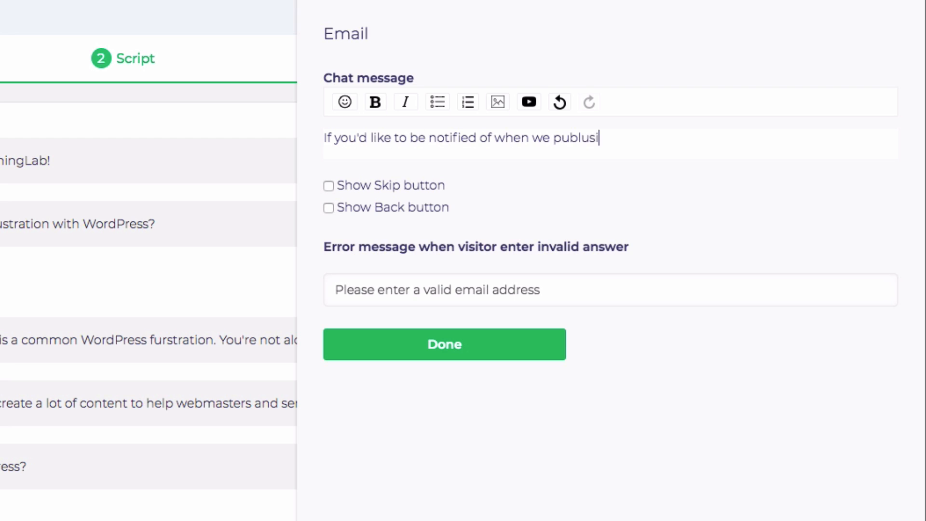
key("BackSpace")
key("BackSpace")
key("BackSpace")
type("ish our great free content please post your email address in the chat.")
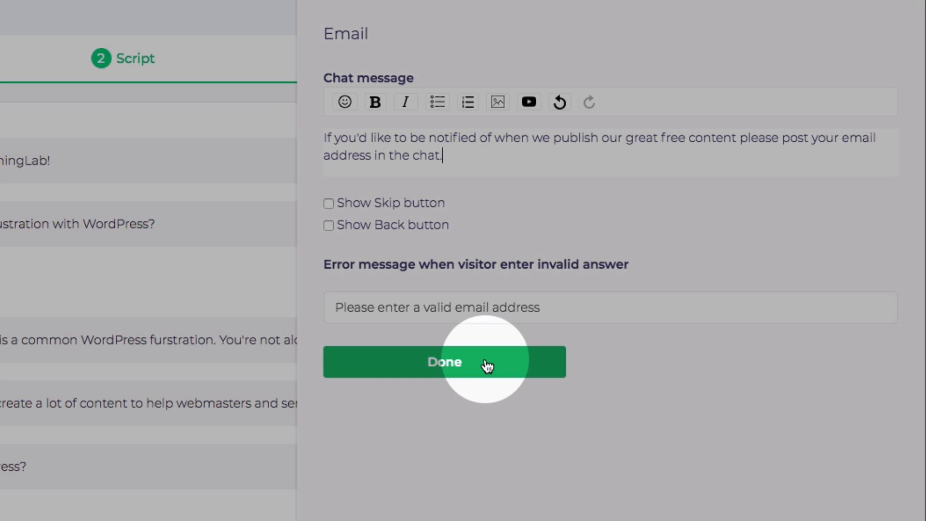
left_click(486, 365)
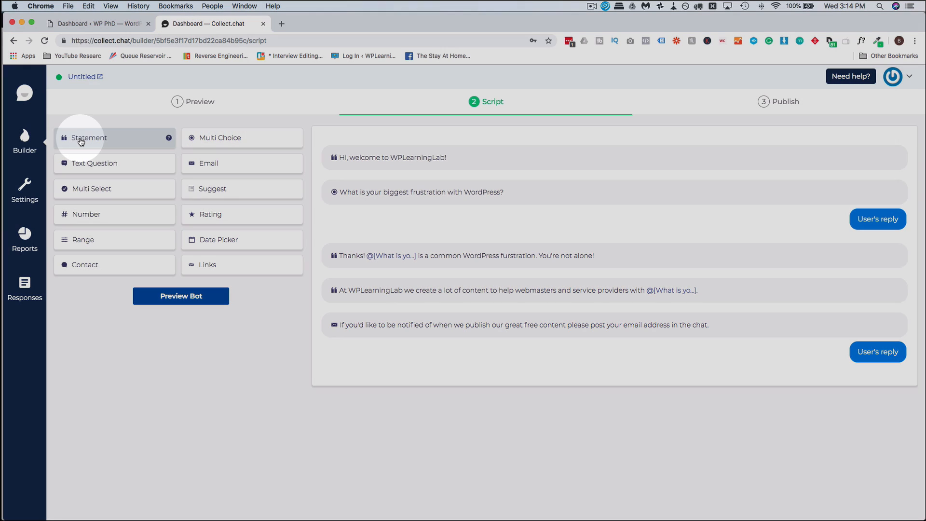
Step: Add a closing statement 'Thanks! We send our newsletter every Friday, see you soon!'
left_click(86, 137)
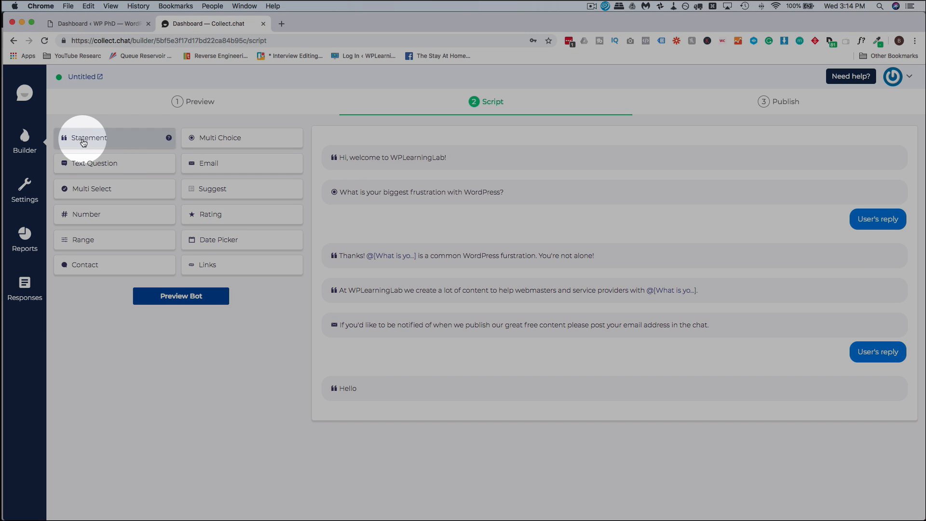
left_click(482, 389)
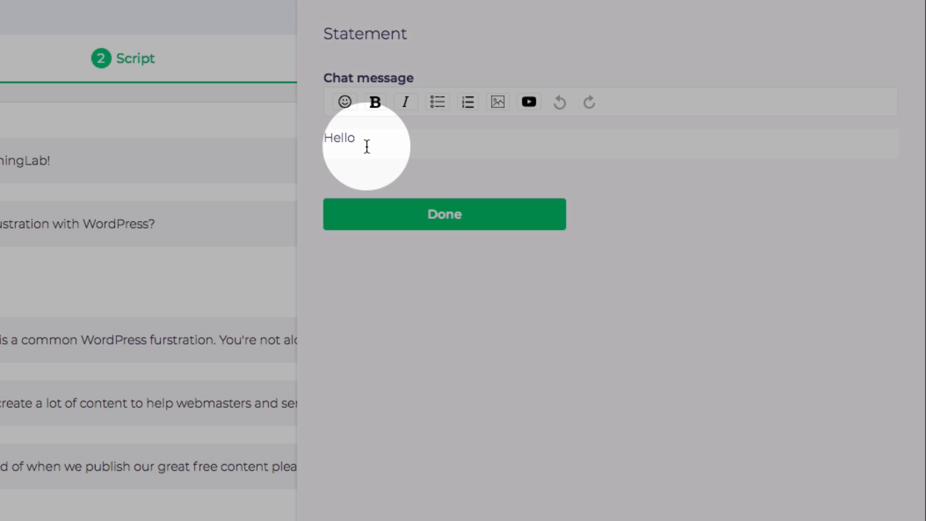
double_click(620, 150)
type("Thanks! ")
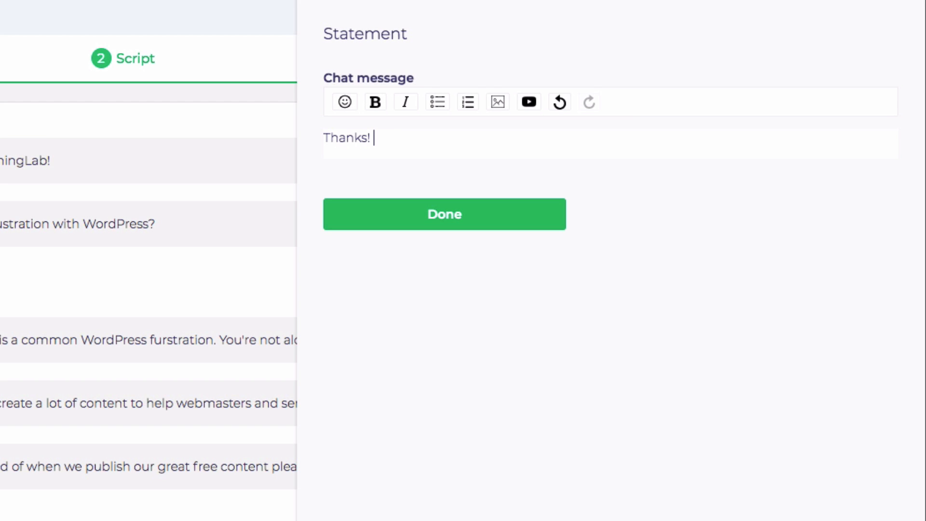
type("We send our news")
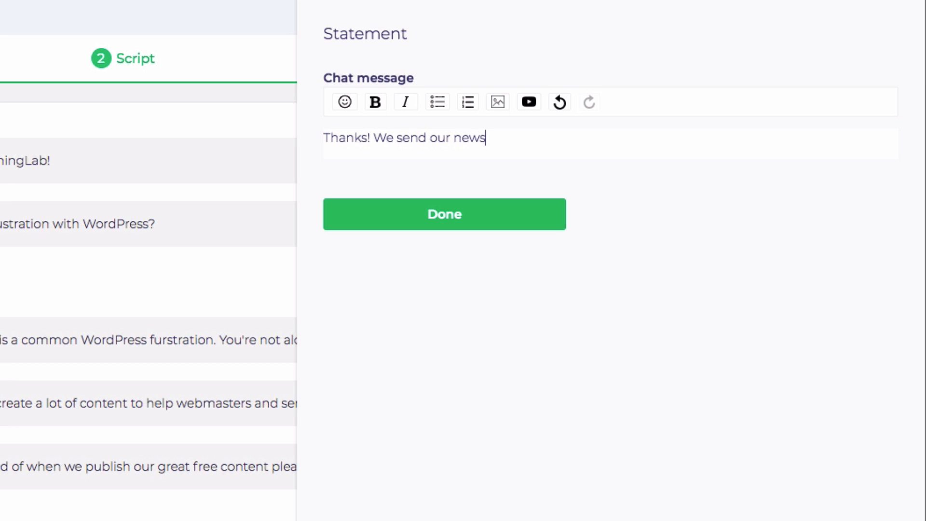
type("letter every Frida")
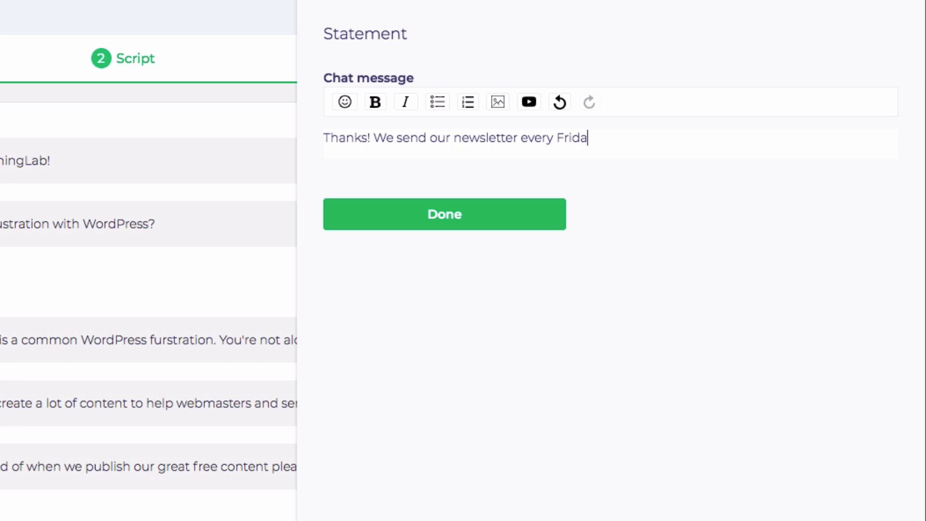
type("y, see you s")
type("oon!")
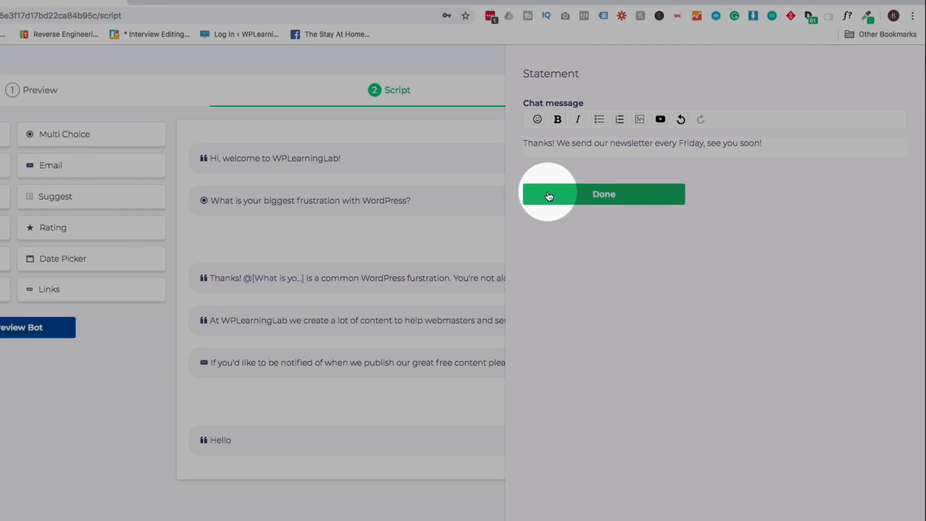
left_click(360, 220)
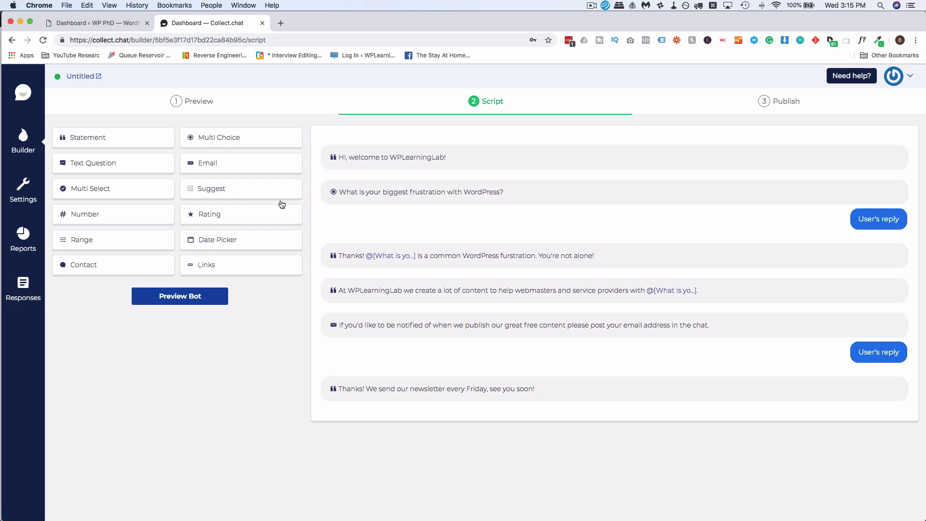
left_click(214, 104)
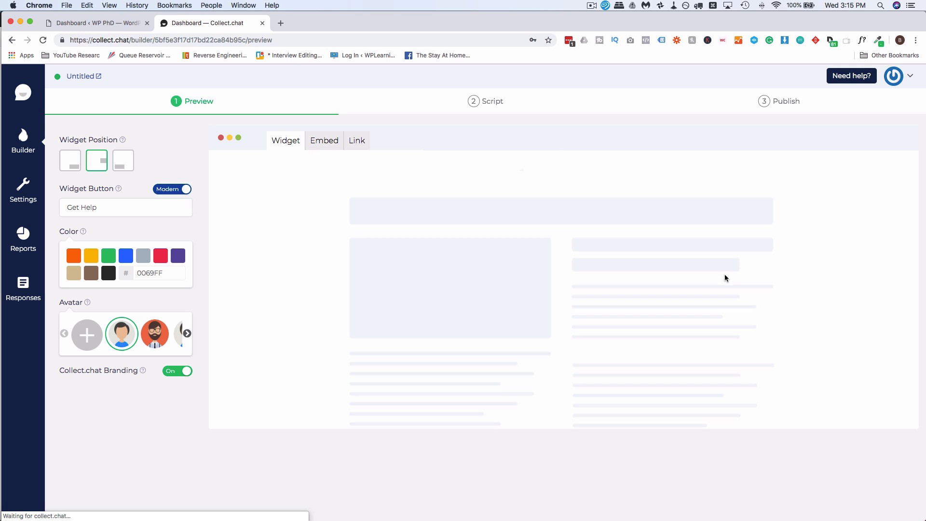
Step: In the preview chat, choose Site Speed and check it appears in the bot's replies
left_click(841, 266)
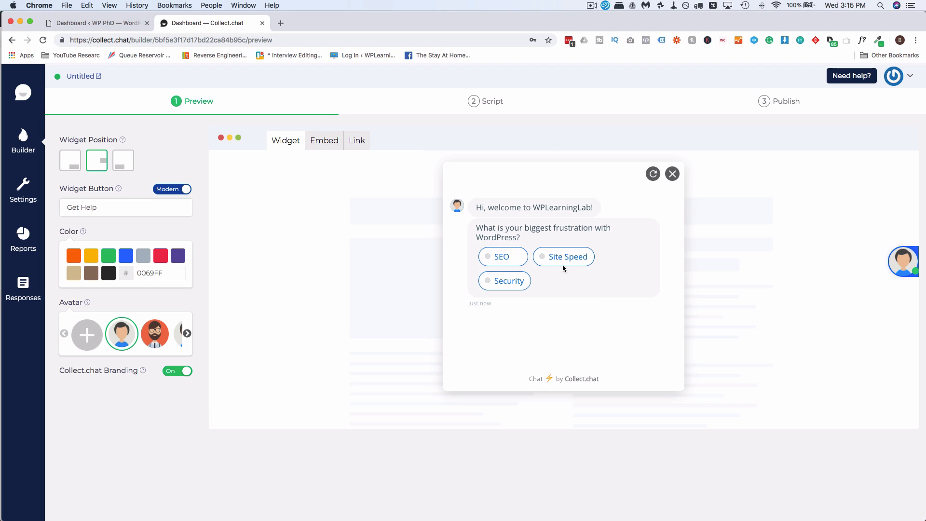
left_click(563, 261)
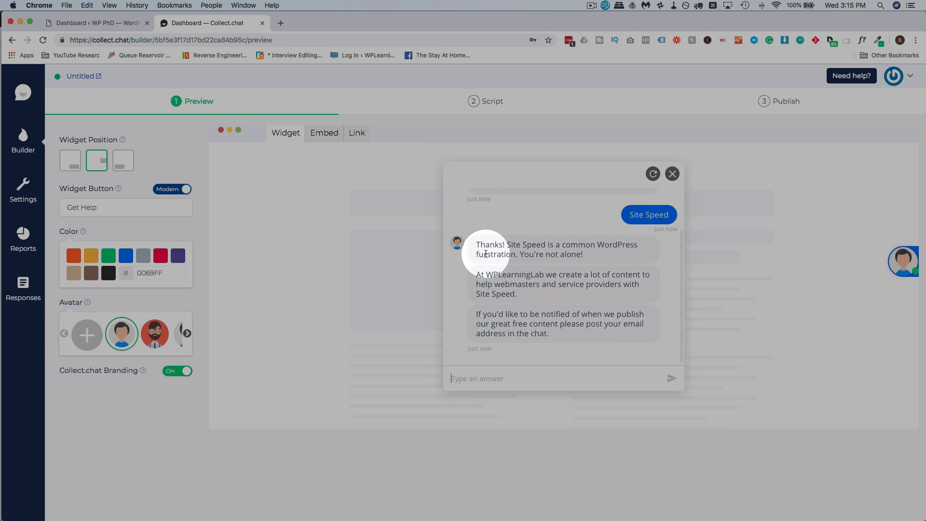
left_click_drag(484, 253, 479, 253)
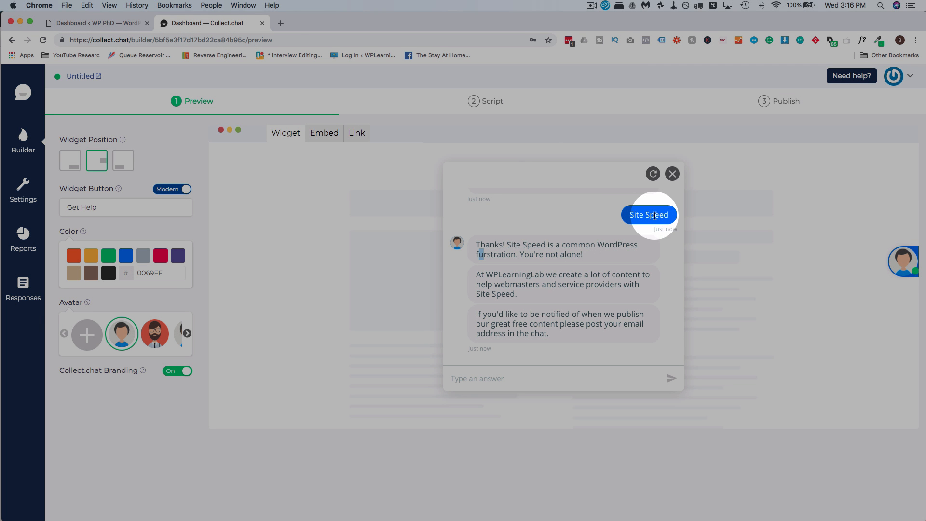
left_click_drag(545, 244, 506, 244)
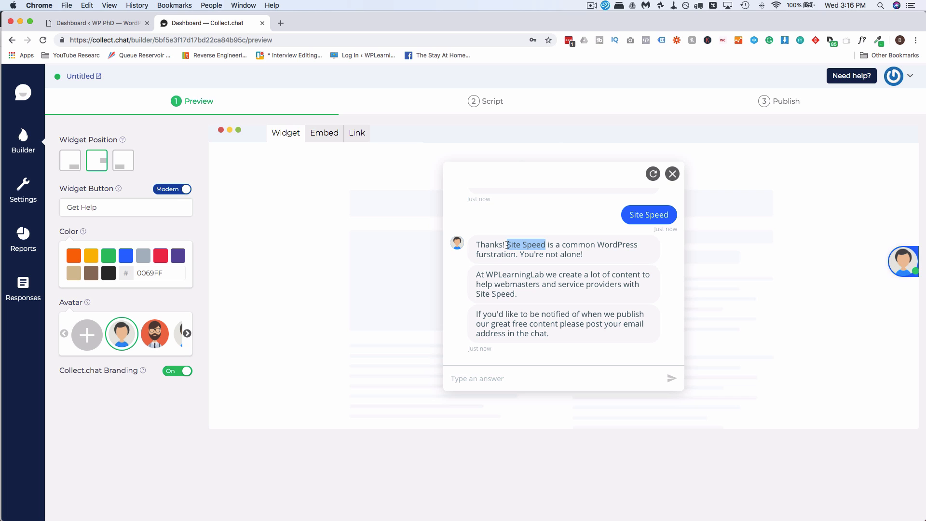
left_click_drag(515, 294, 476, 294)
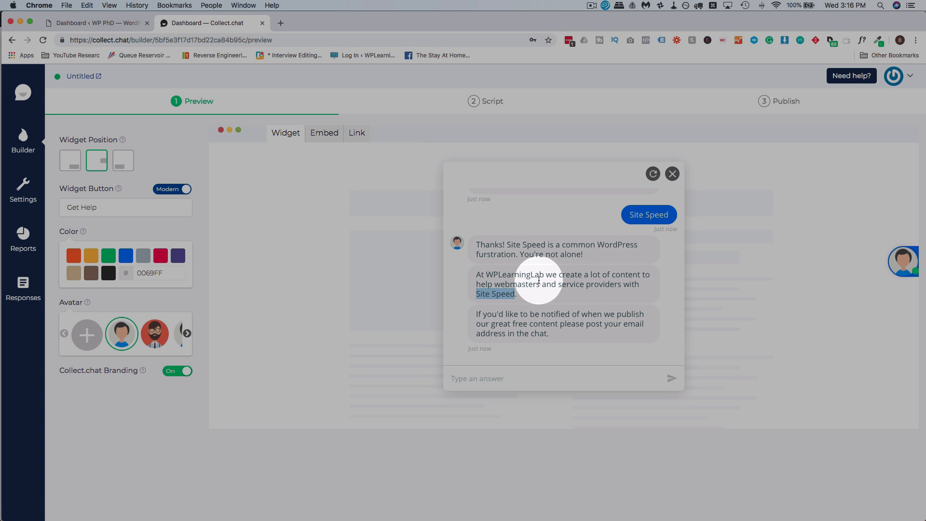
scroll(529, 288, "down", 1)
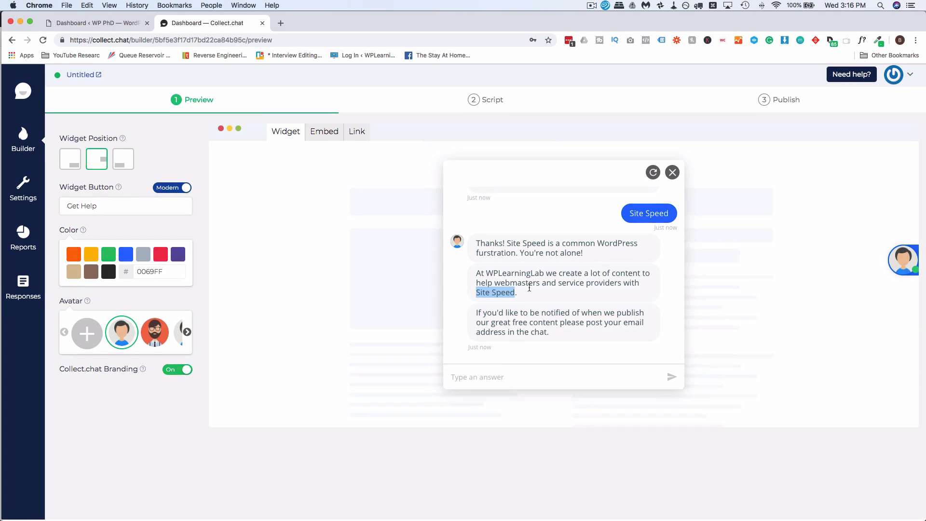
scroll(529, 287, "up", 1)
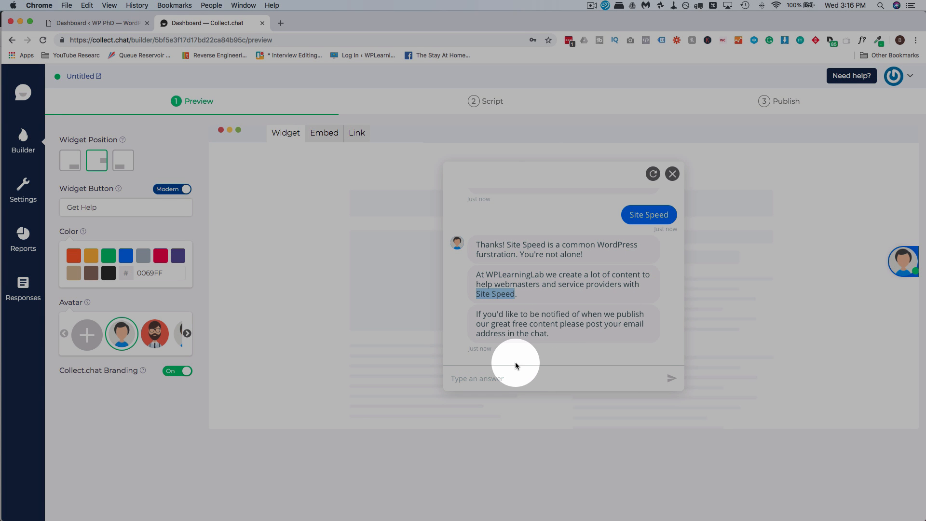
Step: Submit an email address in the preview chat to reach the Friday newsletter thanks
left_click(512, 375)
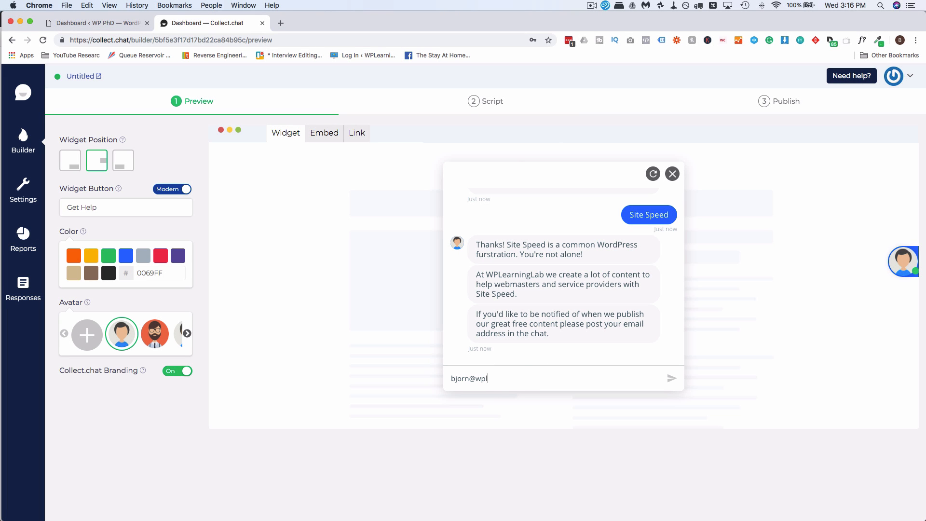
key("Return")
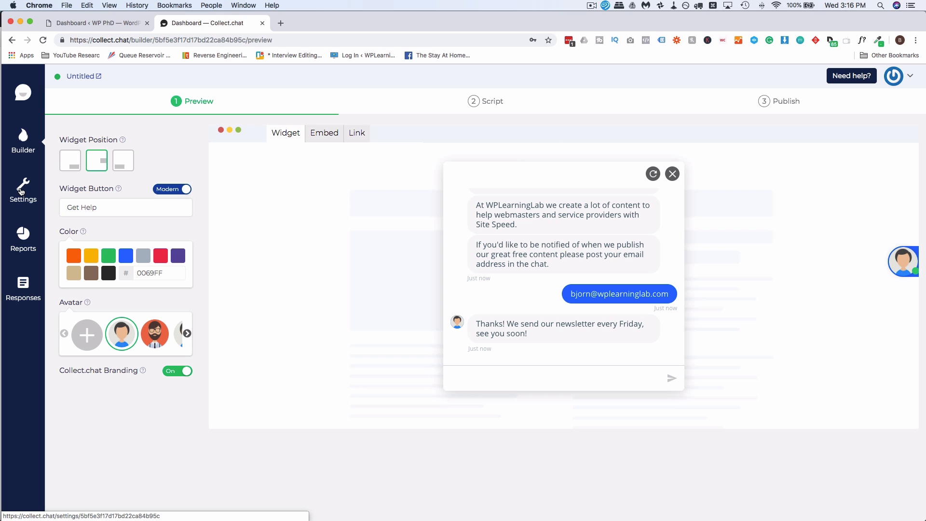
left_click(20, 192, "super")
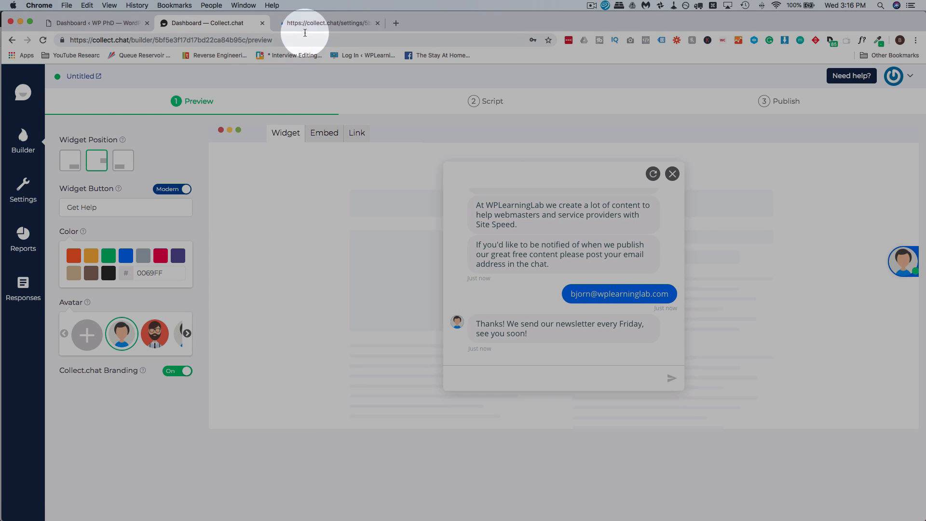
Step: Look through the bot's integration and webhook settings, then go back to the builder Preview
left_click(304, 24)
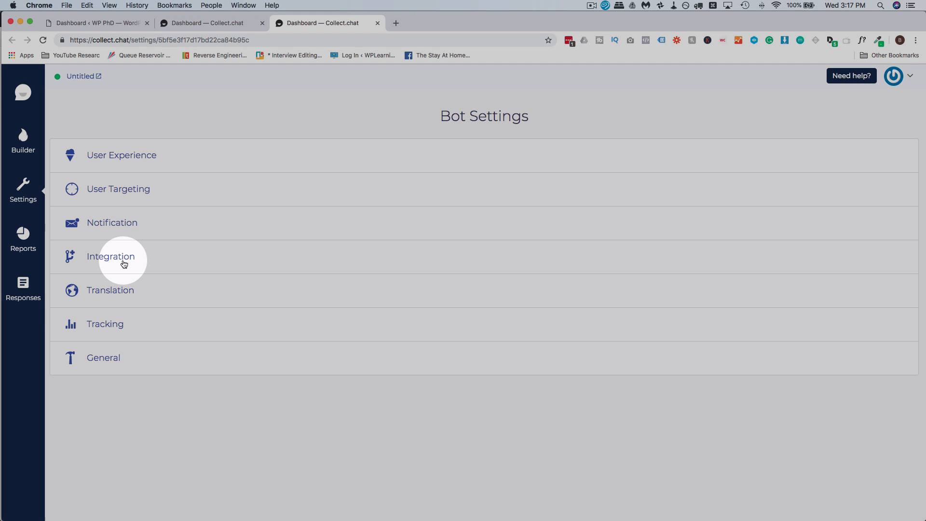
left_click(124, 264)
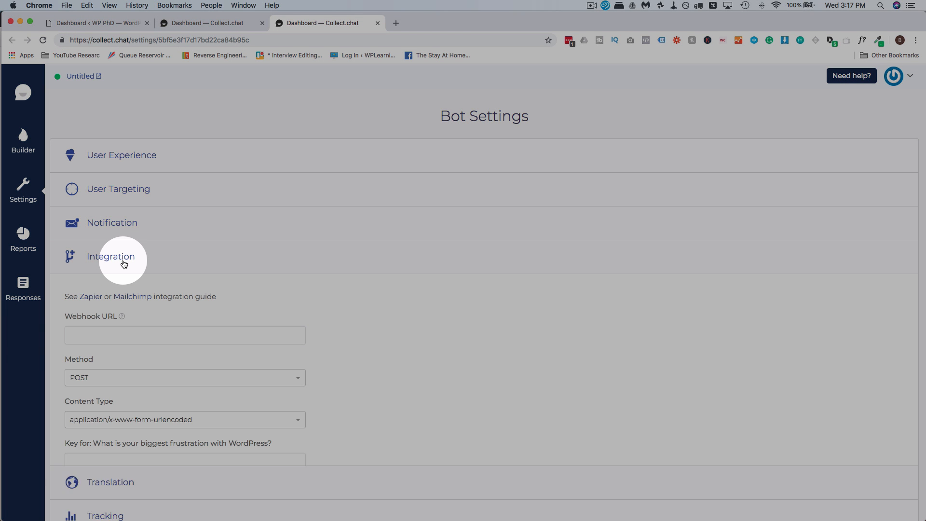
scroll(124, 262, "down", 2)
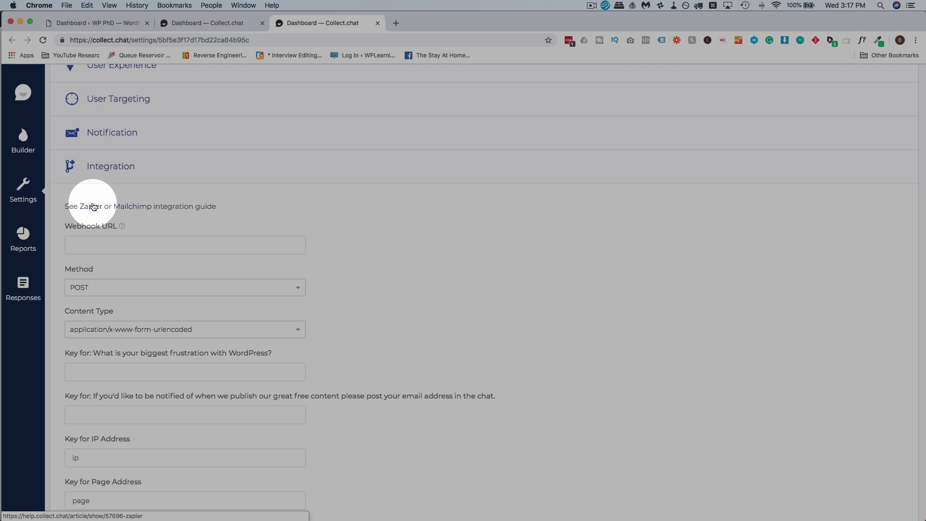
scroll(93, 235, "down", 2)
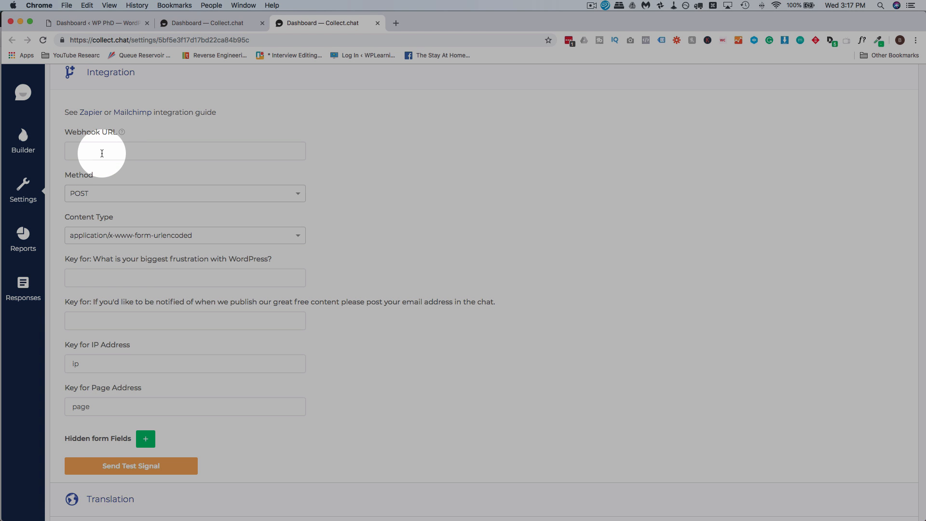
left_click(104, 153)
scroll(144, 193, "down", 2)
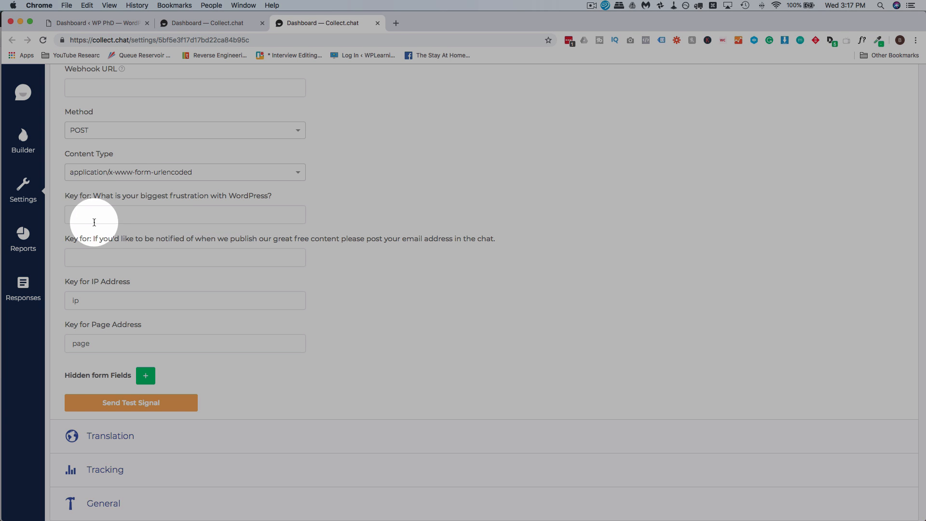
scroll(130, 138, "up", 2)
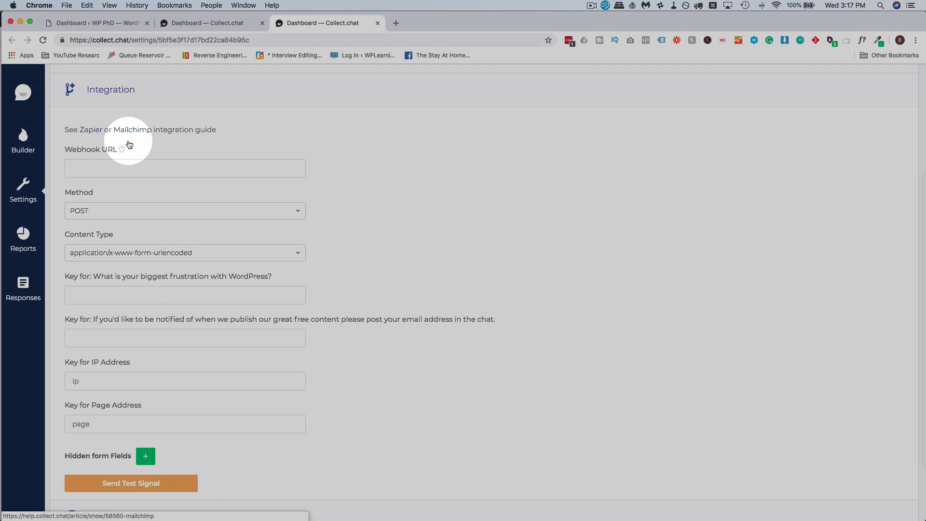
scroll(140, 291, "down", 2)
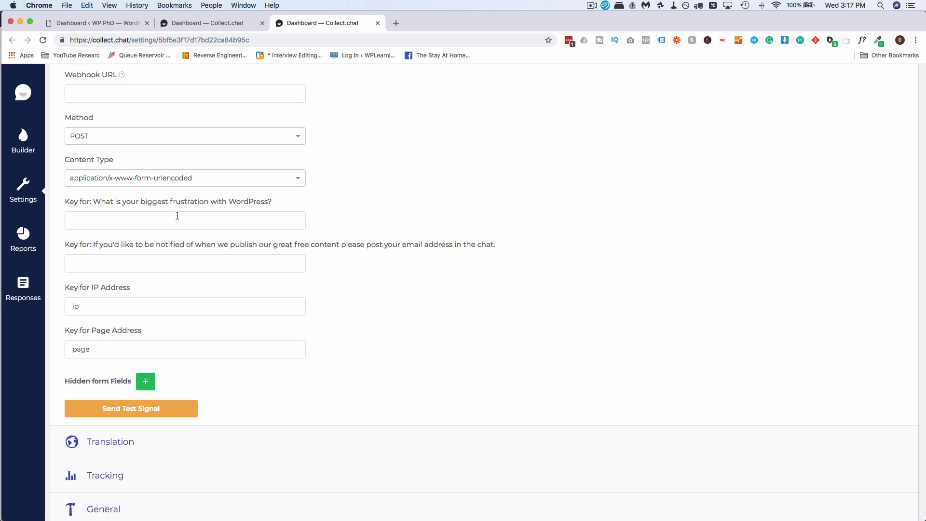
scroll(144, 212, "down", 1)
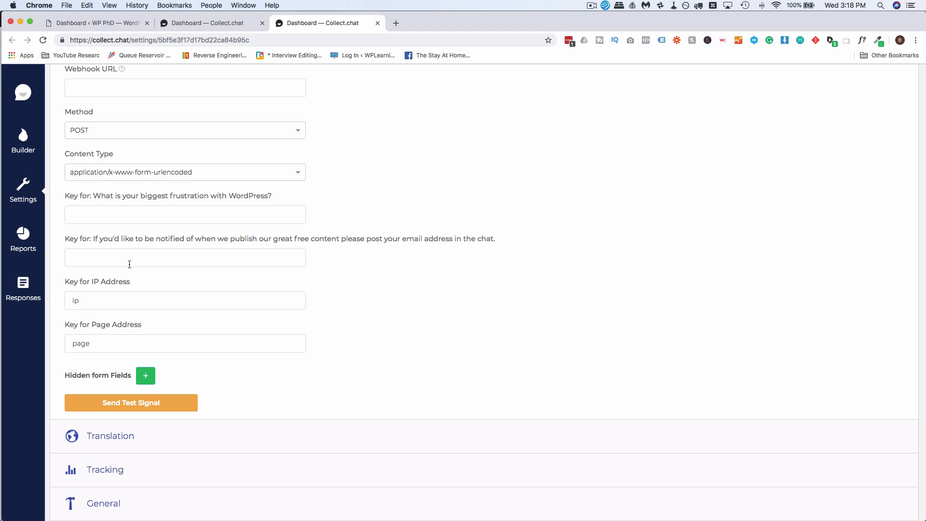
scroll(130, 264, "up", 3)
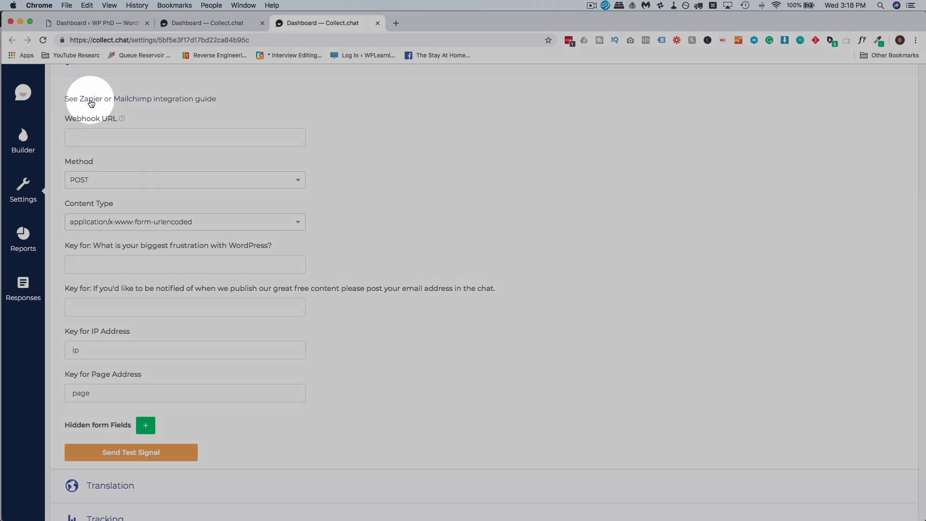
scroll(119, 229, "down", 3)
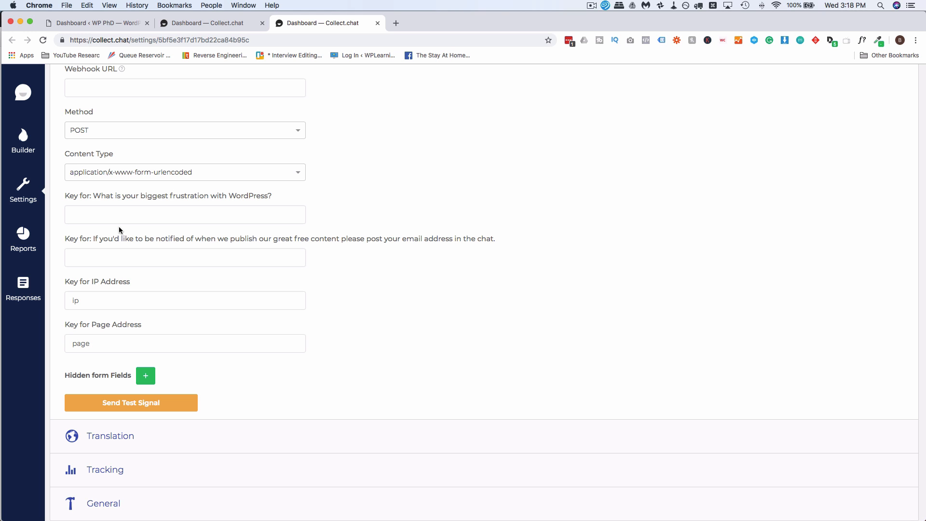
left_click(29, 145)
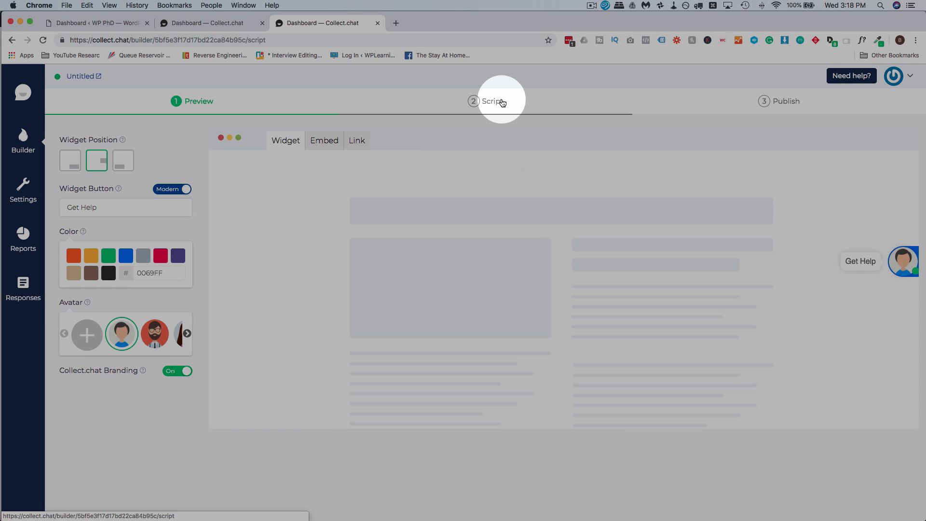
Step: Reveal the bot's 'Install on WordPress website' steps and script snippet on Publish, then go to the WP PhD dashboard
left_click(502, 105)
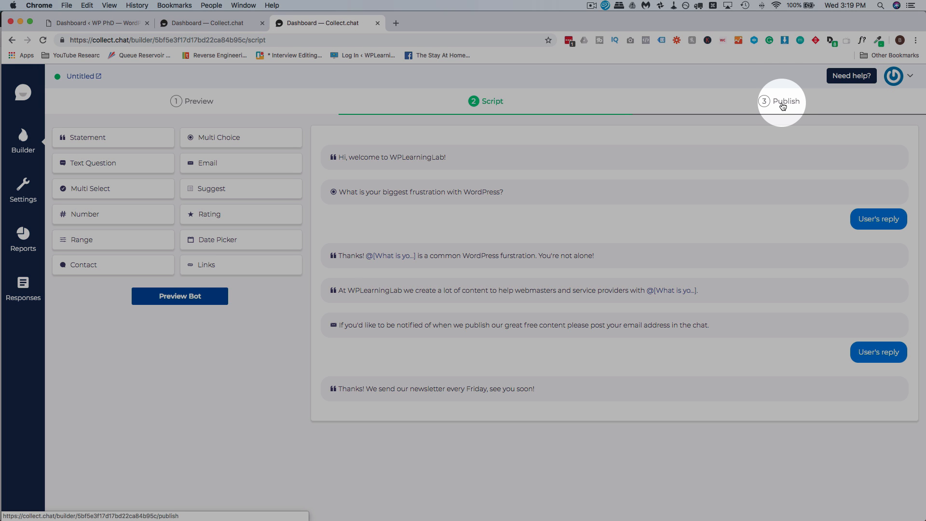
left_click(781, 107)
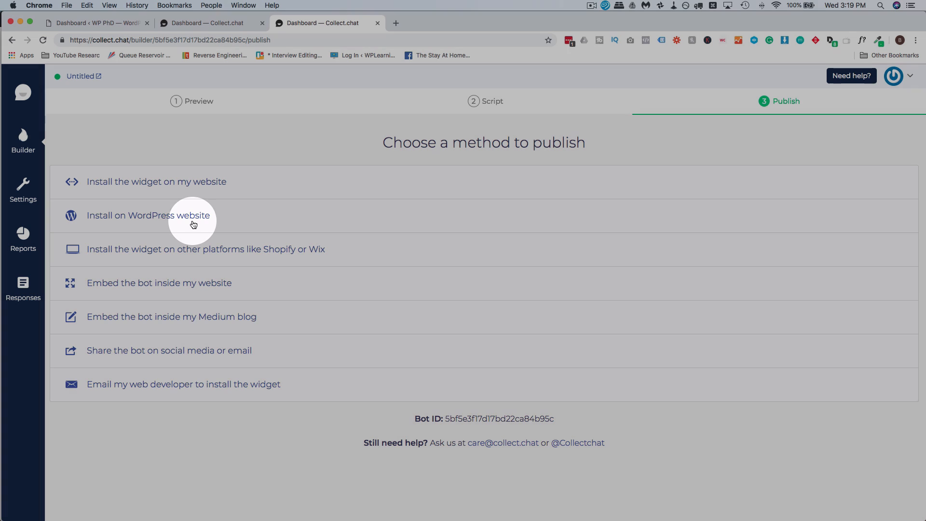
left_click(193, 223)
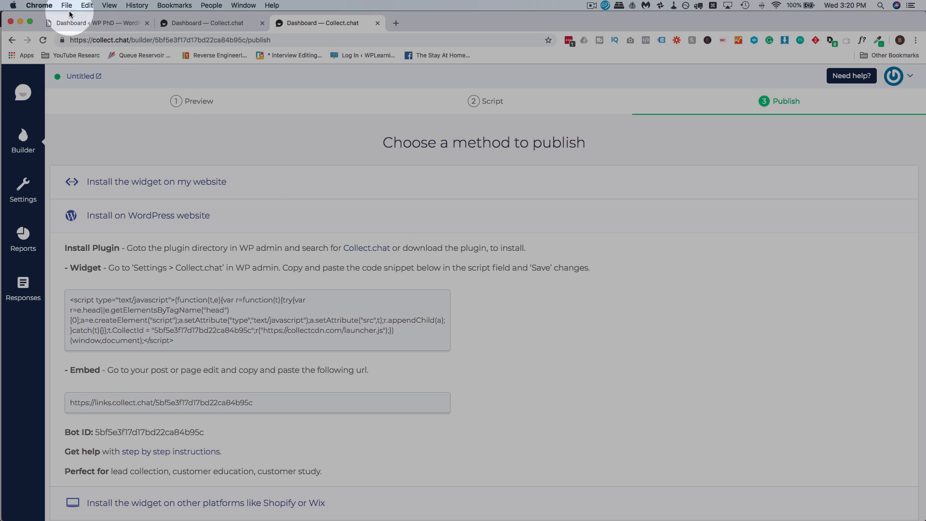
left_click(81, 26)
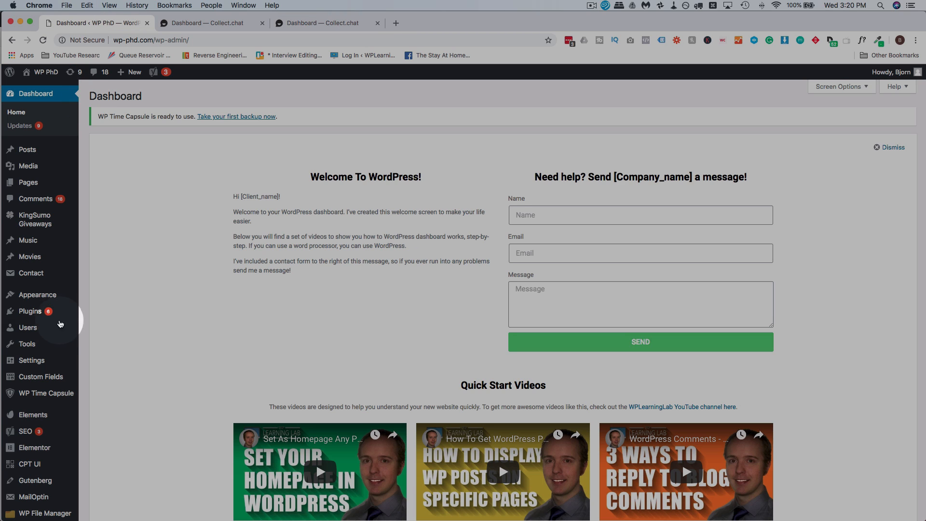
Step: Search Plugins > Add New for 'collect chat', install and activate it, and open Settings > Collect.chat
mouse_move(43, 313)
left_click(95, 326)
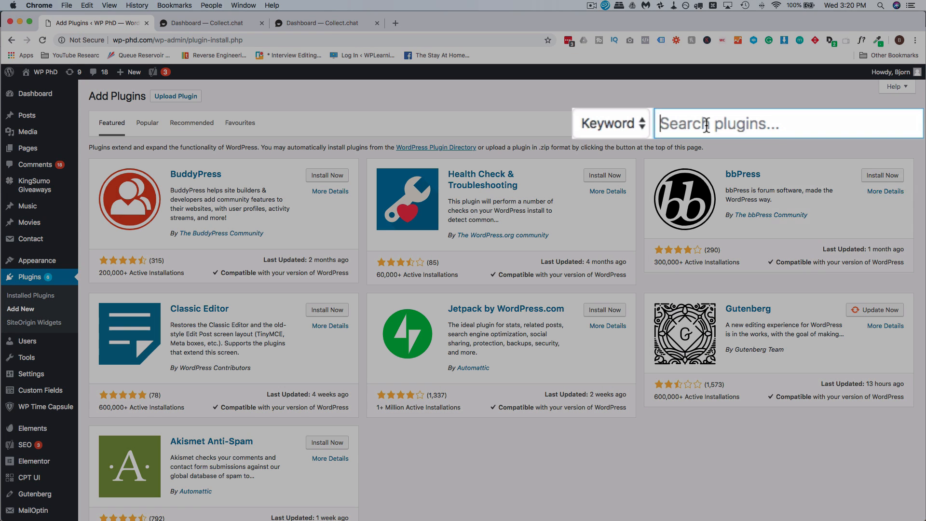
type("collect chat")
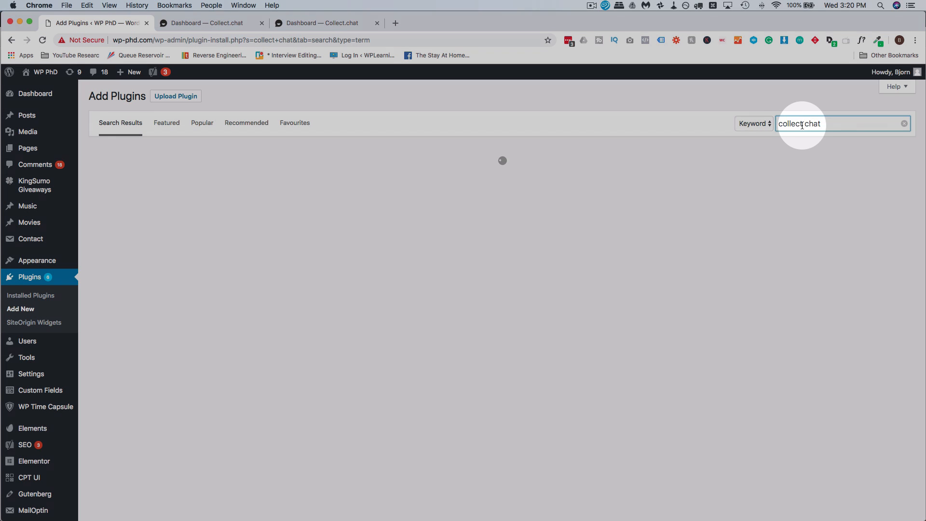
scroll(256, 262, "down", 5)
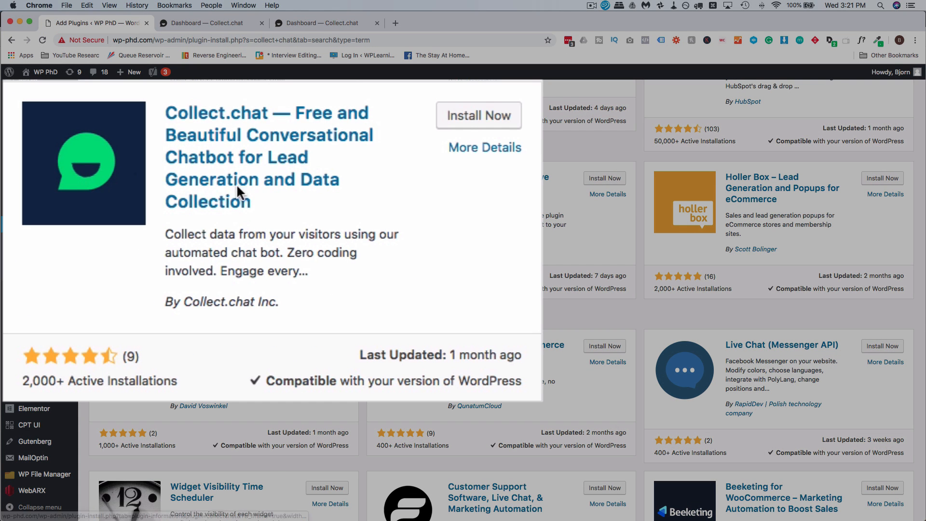
left_click(493, 124)
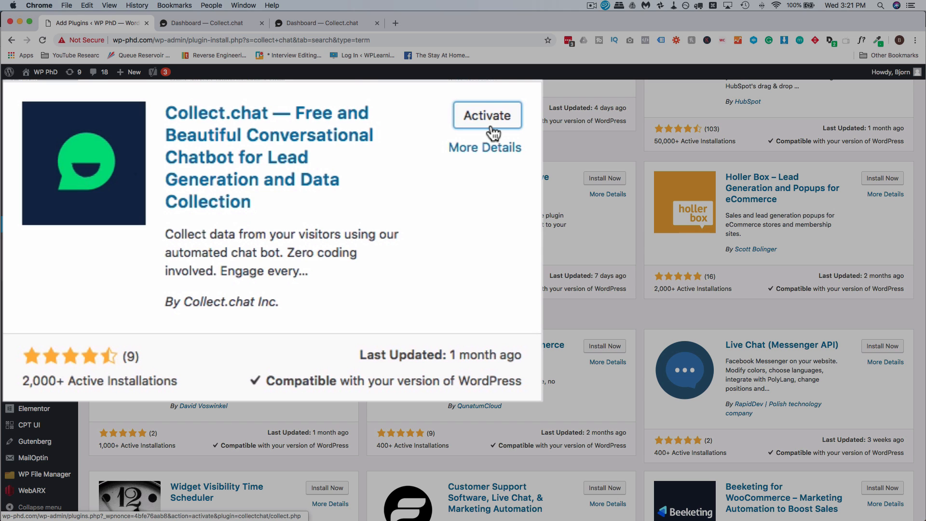
left_click(490, 127)
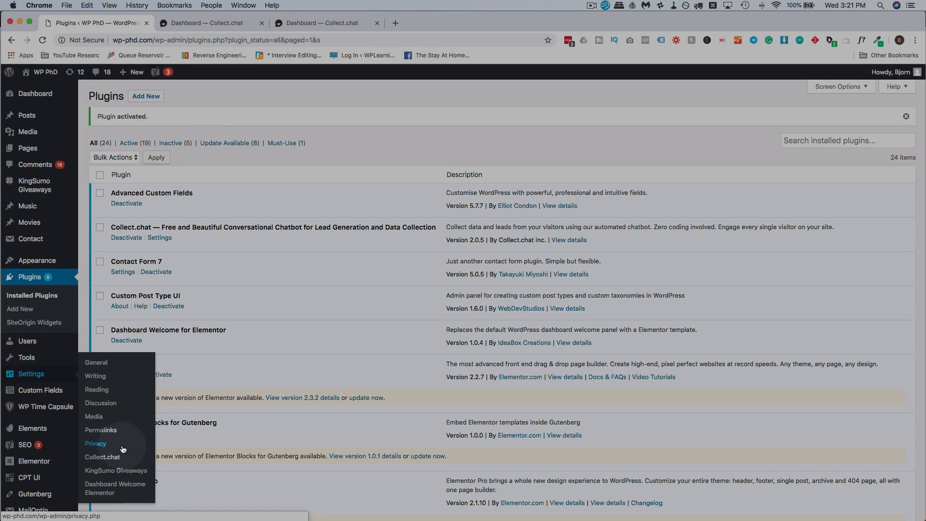
left_click(105, 457)
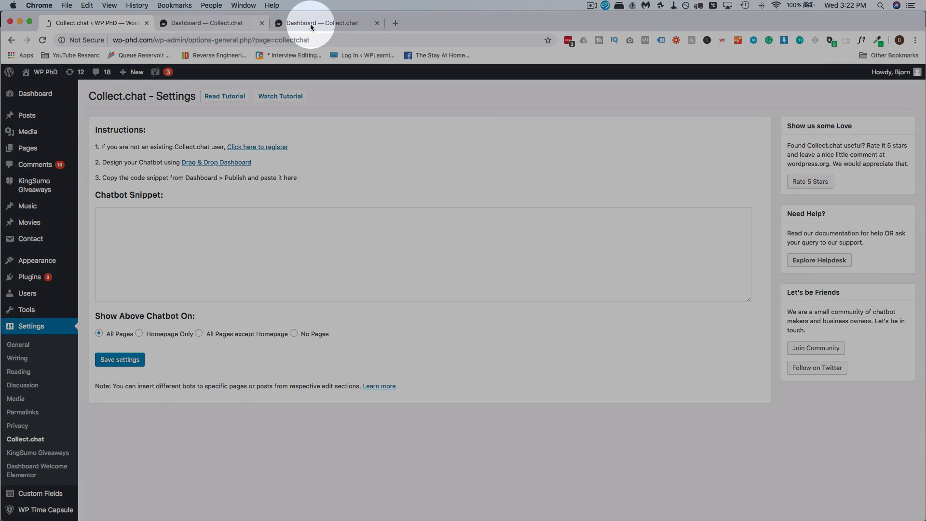
Step: Copy the widget script from Collect.chat's Publish page into WordPress's Chatbot Snippet box
left_click(311, 25)
left_click(256, 314)
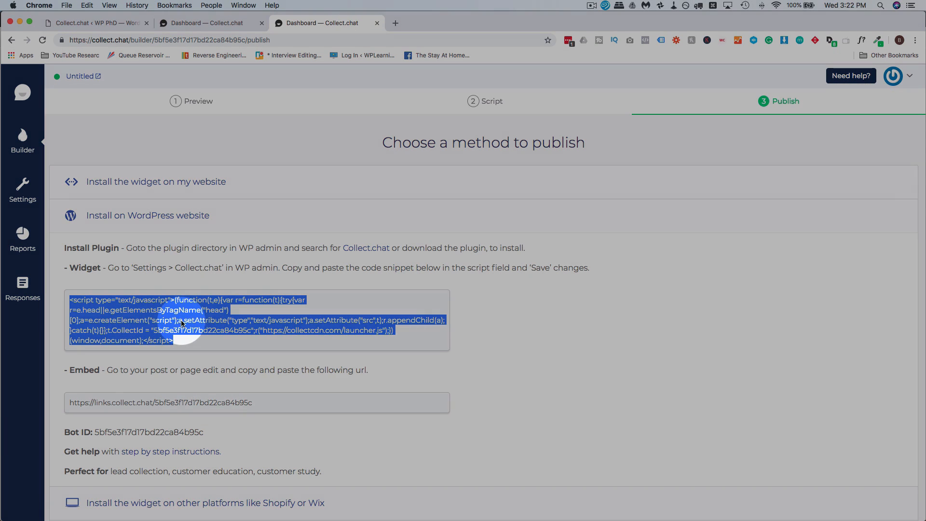
right_click(181, 323)
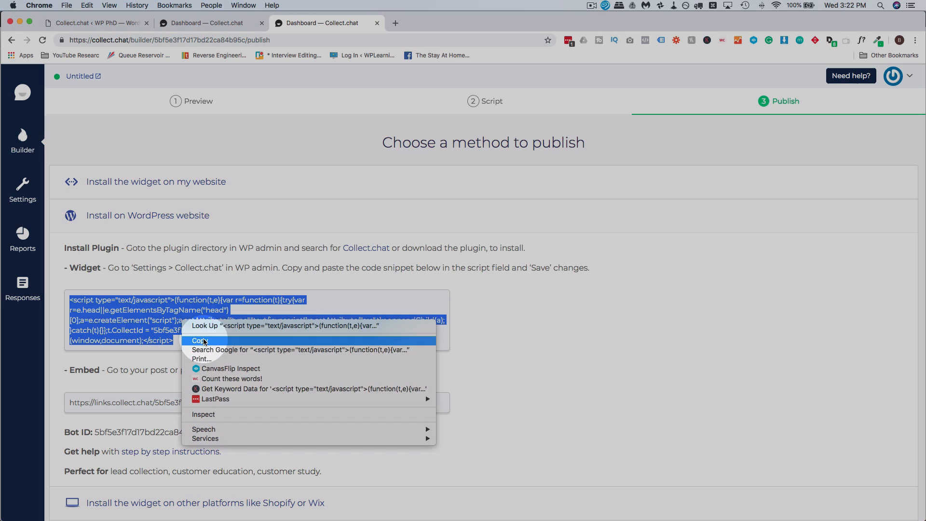
left_click(197, 338)
left_click(119, 21)
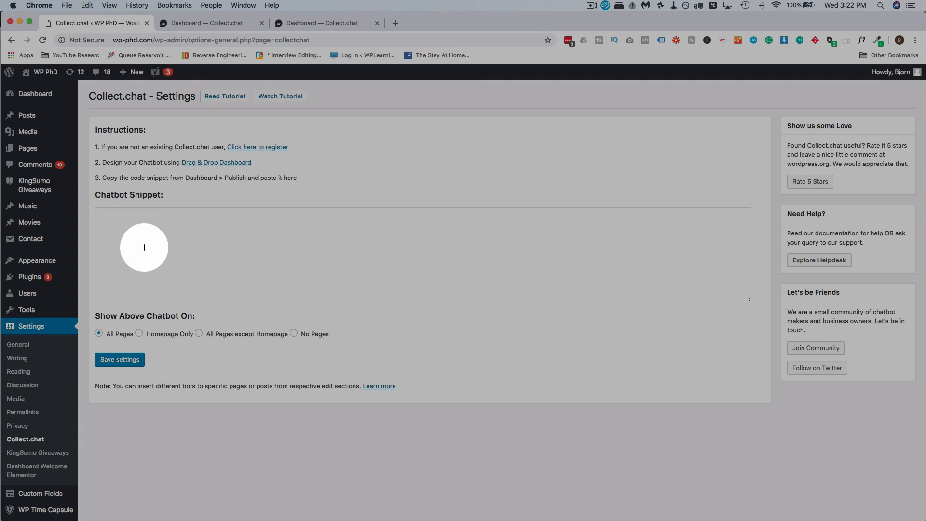
right_click(143, 247)
left_click(164, 309)
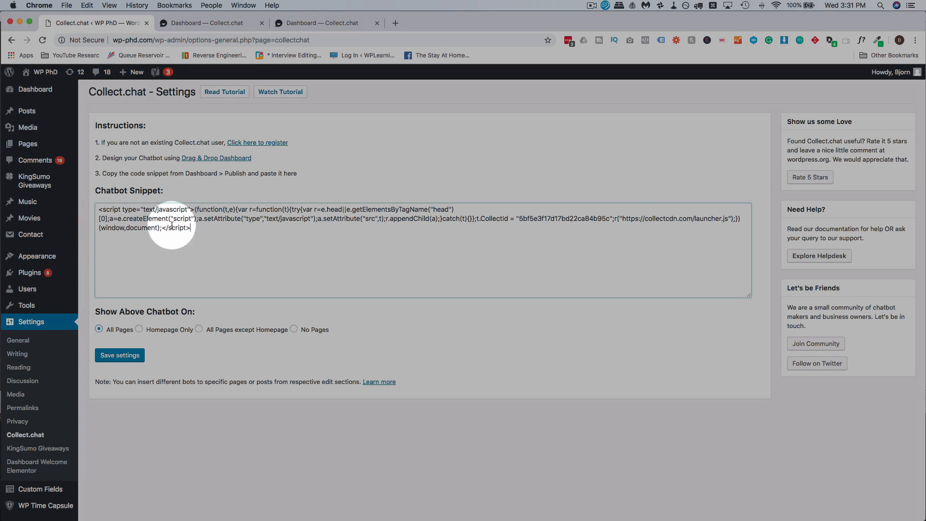
Step: Delete the pasted snippet and save the Collect.chat settings with the box empty
left_click(101, 210)
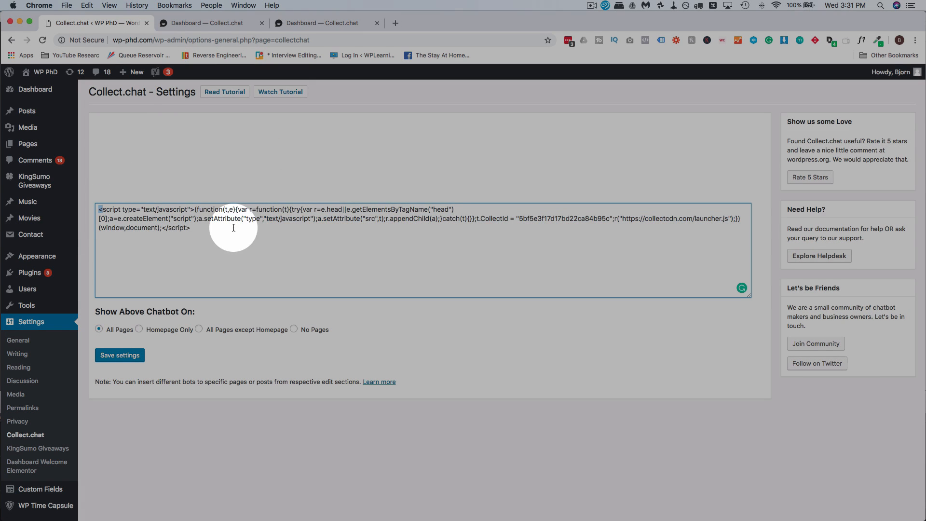
left_click_drag(232, 226, 99, 209)
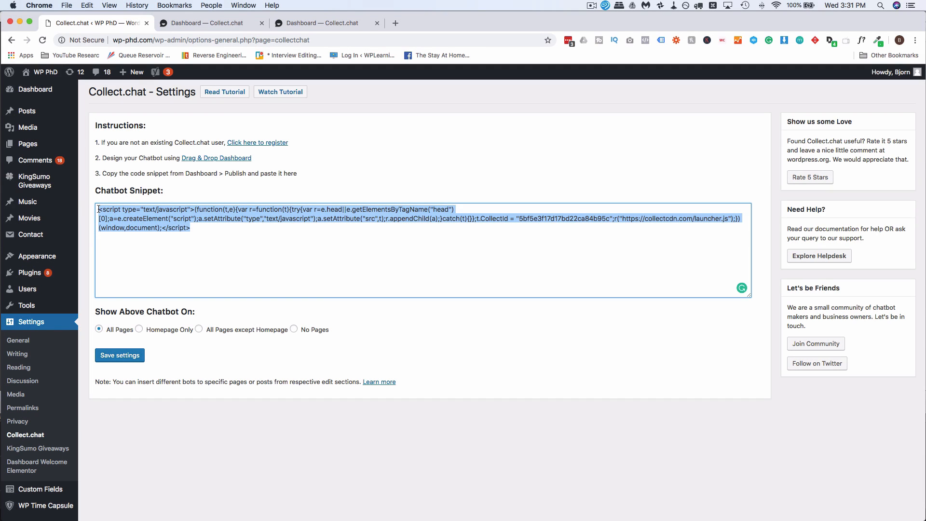
key("BackSpace")
left_click(126, 357)
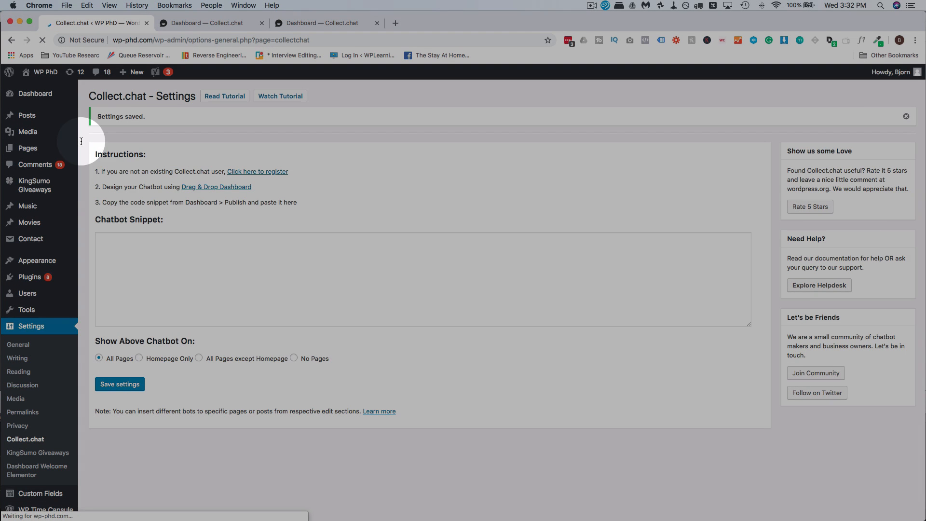
Step: Open the Application Form page for editing from Pages > All Pages
mouse_move(27, 148)
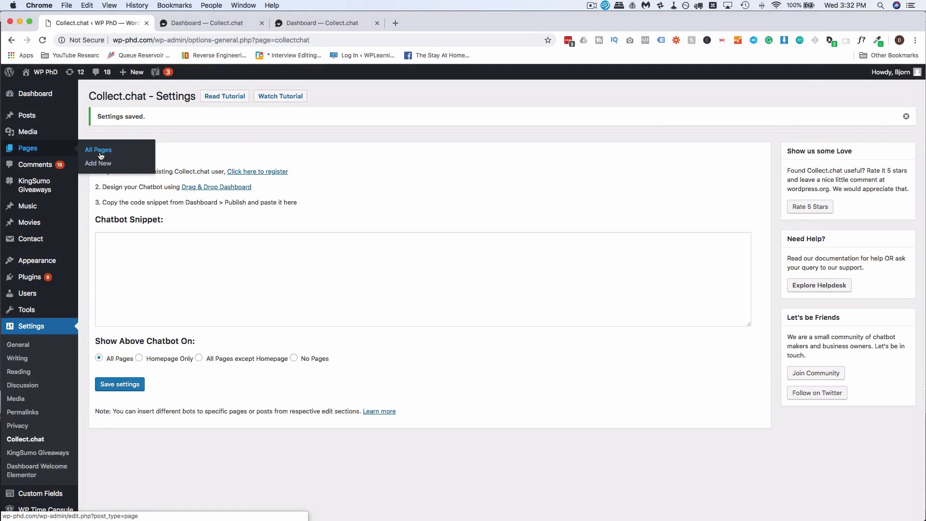
left_click(101, 155)
scroll(274, 253, "down", 5)
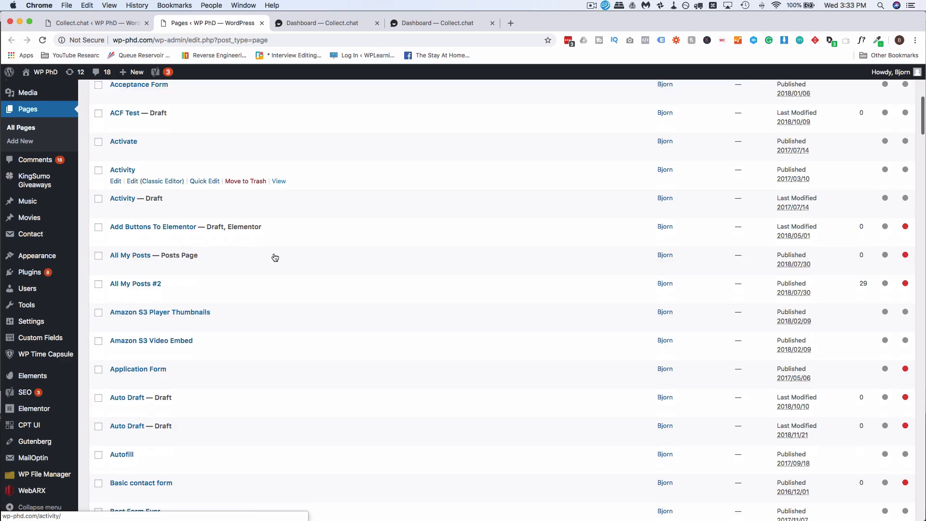
scroll(275, 257, "down", 5)
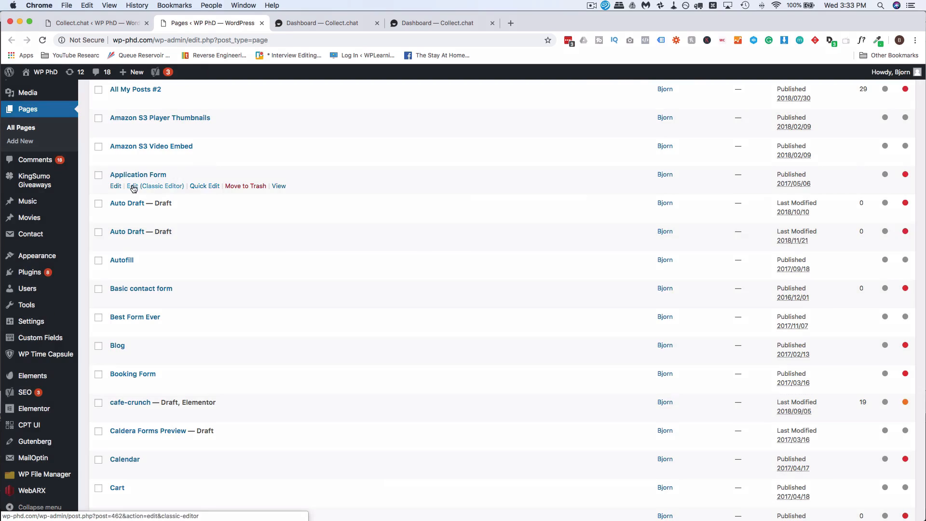
left_click(133, 188)
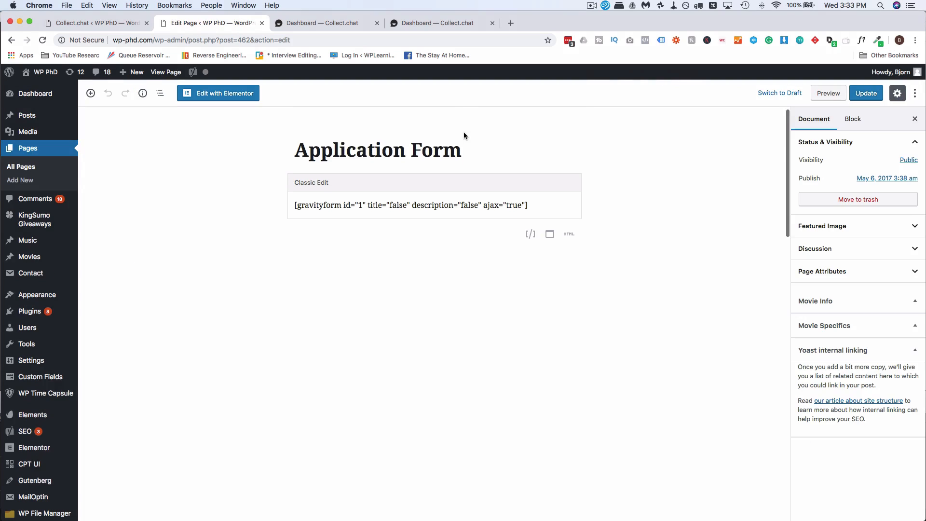
Step: Paste the chatbot script into the page's Collect.chat Script field, then return to the Chatbot Snippet box
scroll(464, 131, "down", 10)
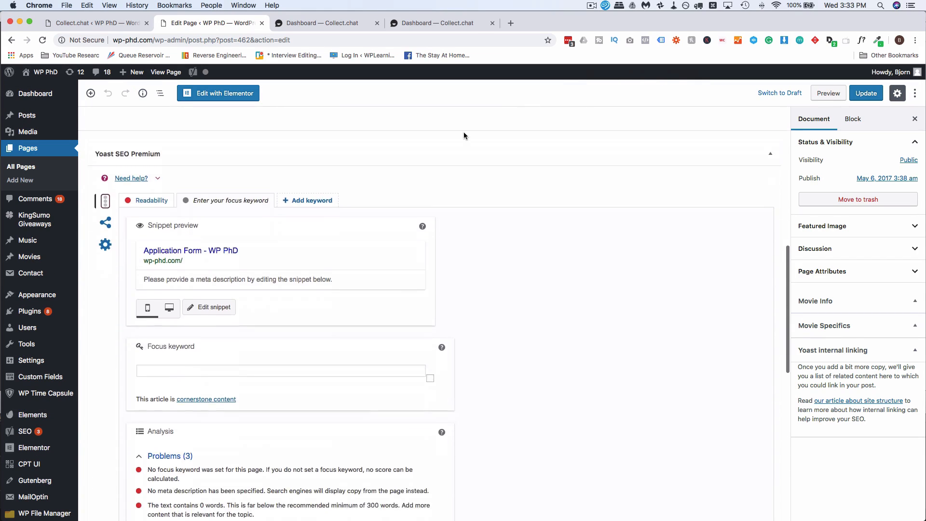
scroll(464, 132, "down", 10)
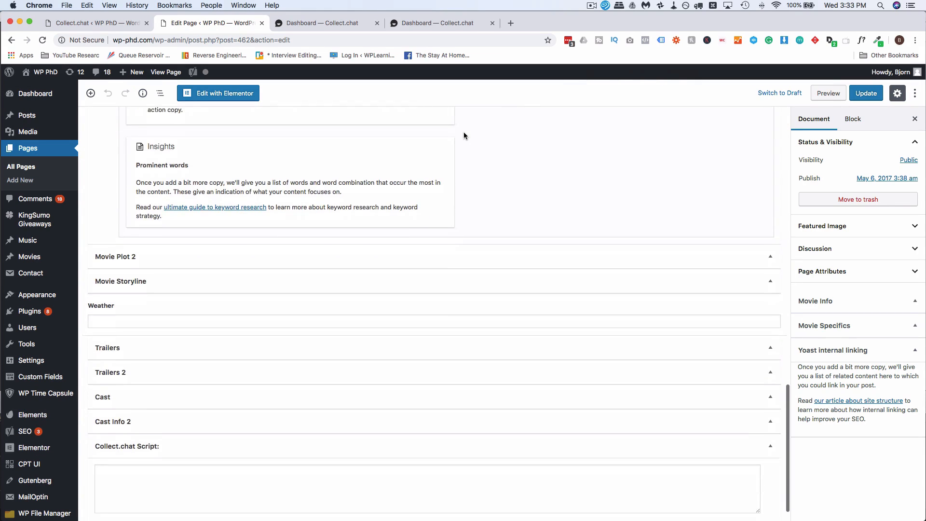
scroll(464, 132, "down", 1)
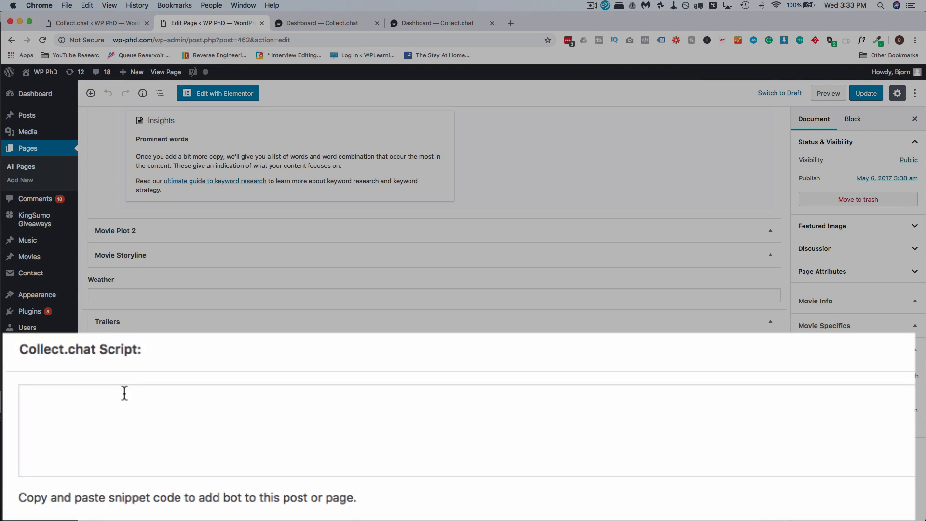
left_click(151, 443)
key("super+v")
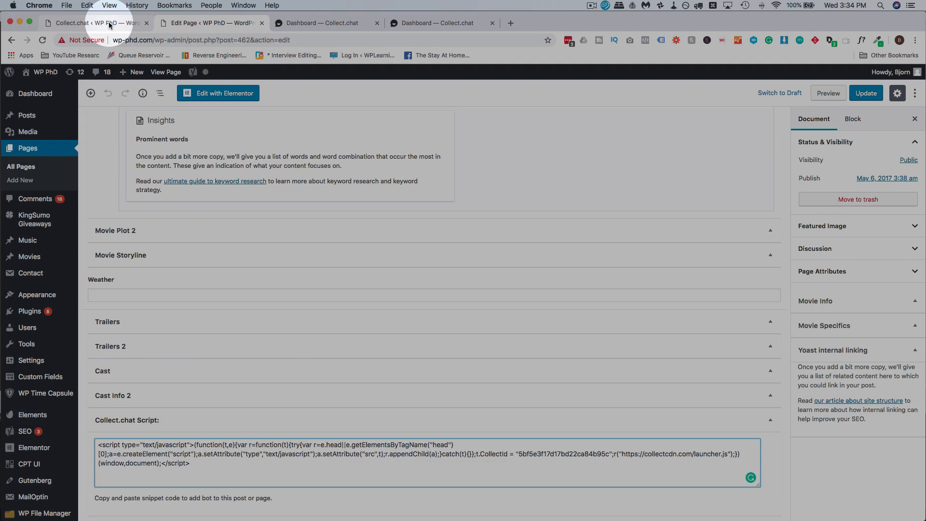
left_click(109, 24)
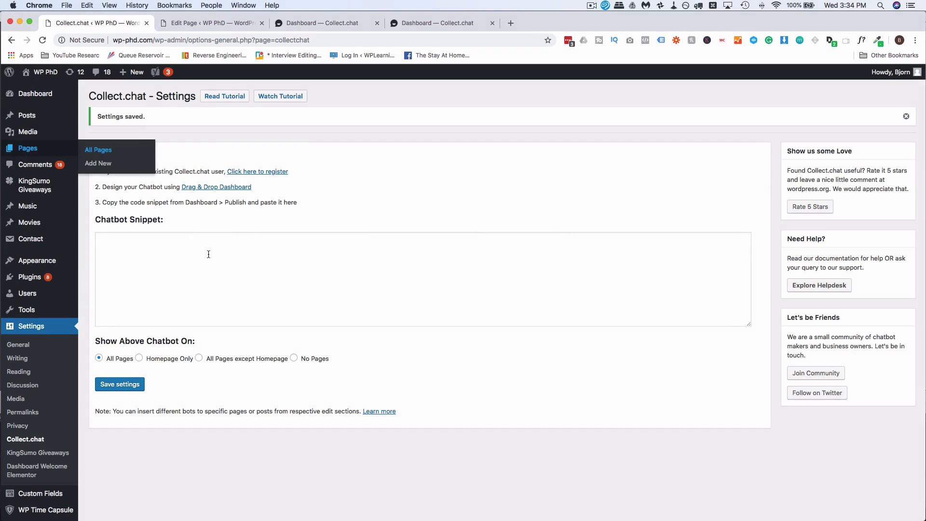
left_click(174, 257)
Step: Paste the script into Chatbot Snippet, save the settings, and open the live site via WP PhD > Visit Site
key("super+v")
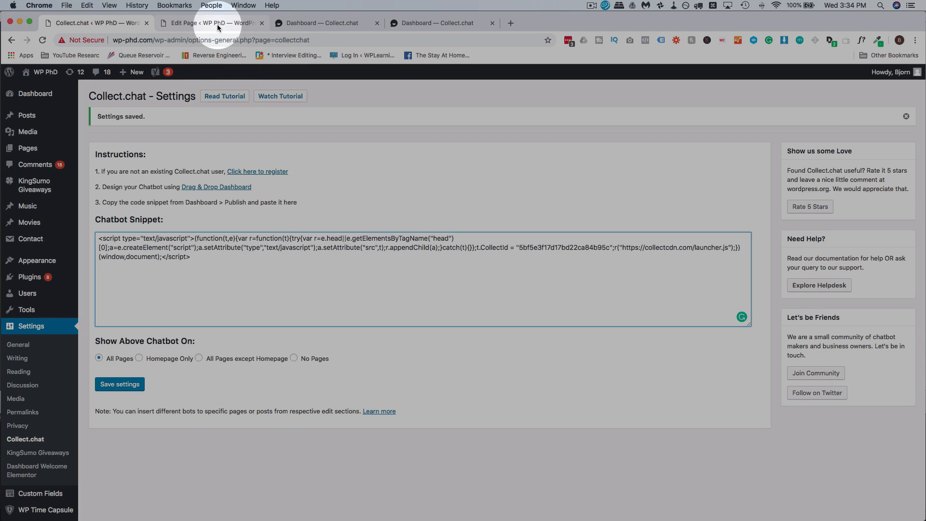
left_click(217, 24)
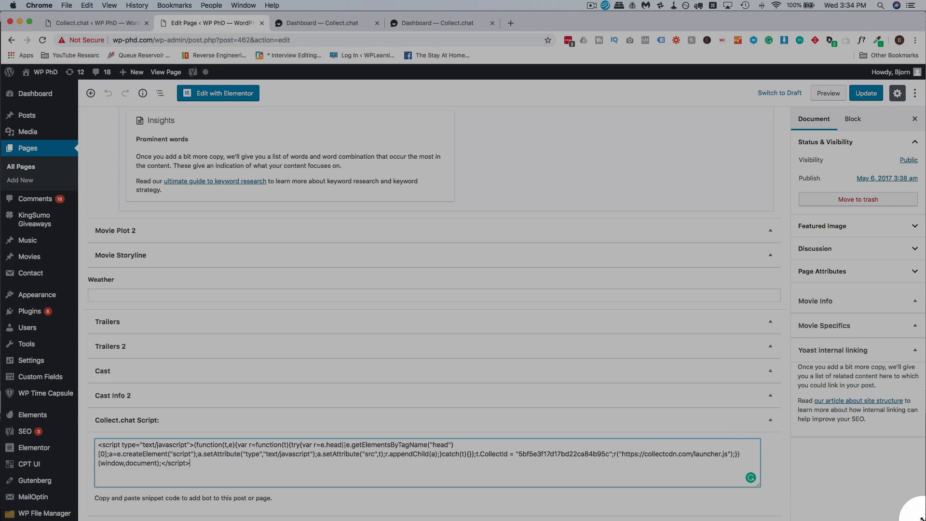
left_click(79, 23)
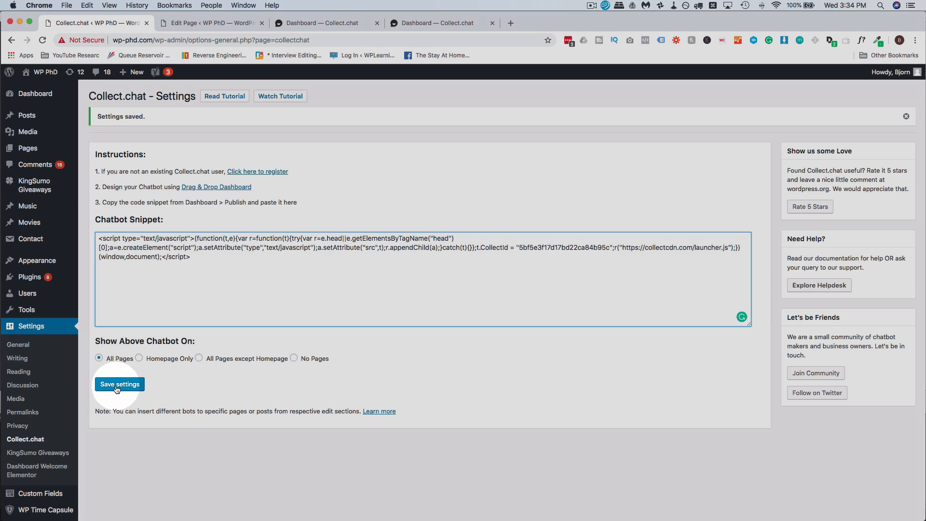
left_click(117, 385)
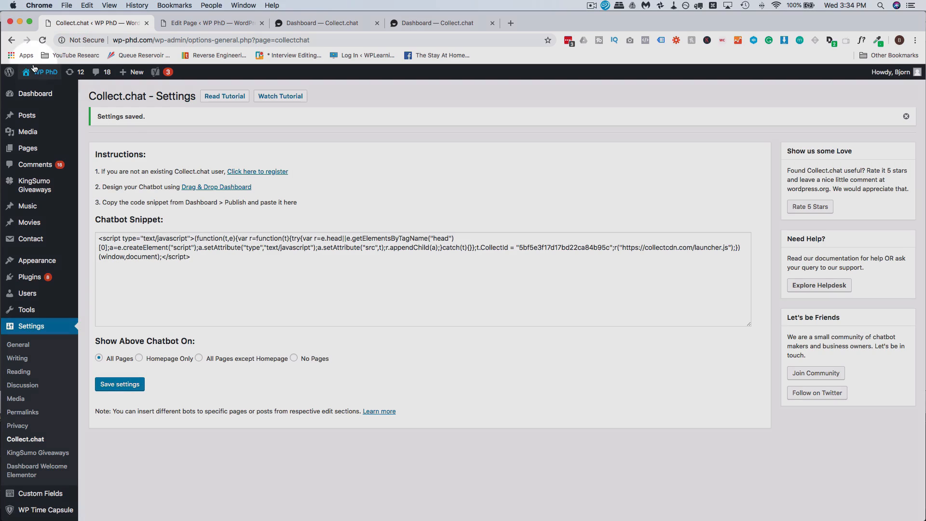
mouse_move(42, 72)
left_click(35, 90)
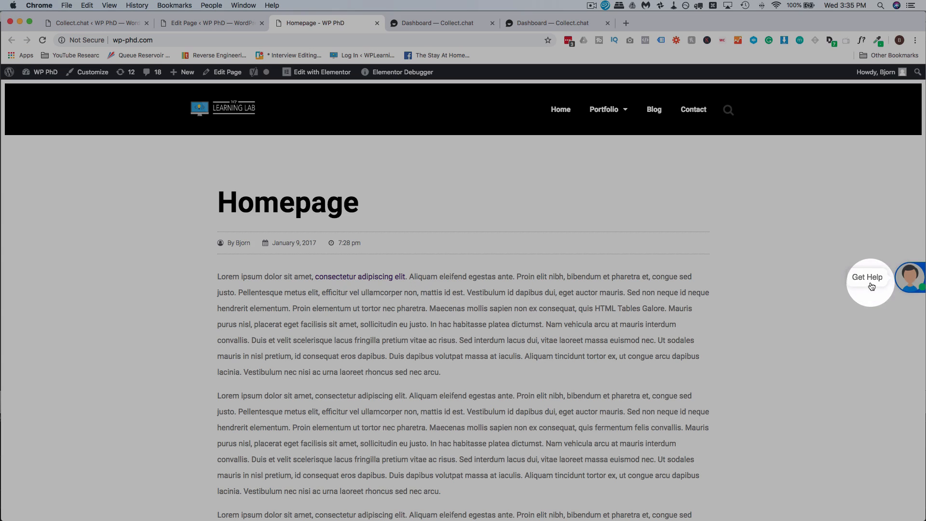
Step: Open the Get Help chat on the homepage, answer Security, and return to Collect.chat's Publish page
left_click(871, 284)
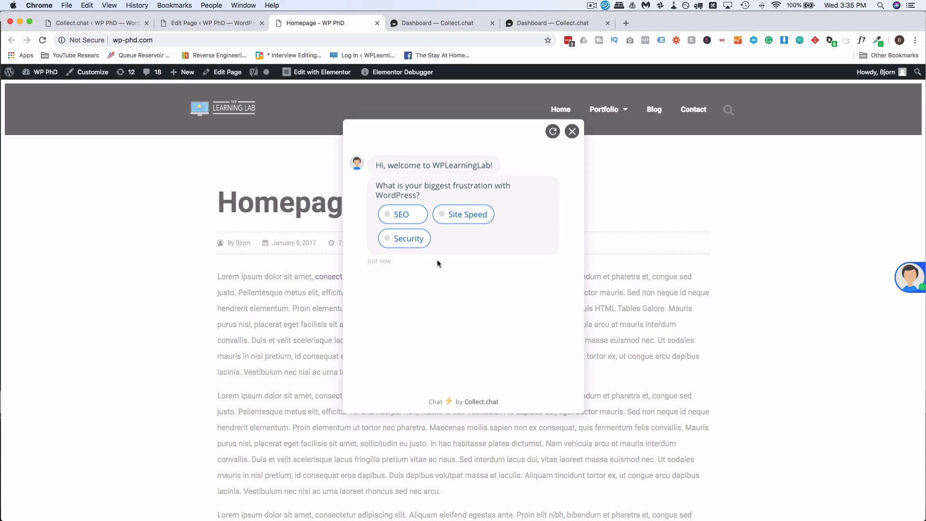
left_click(417, 240)
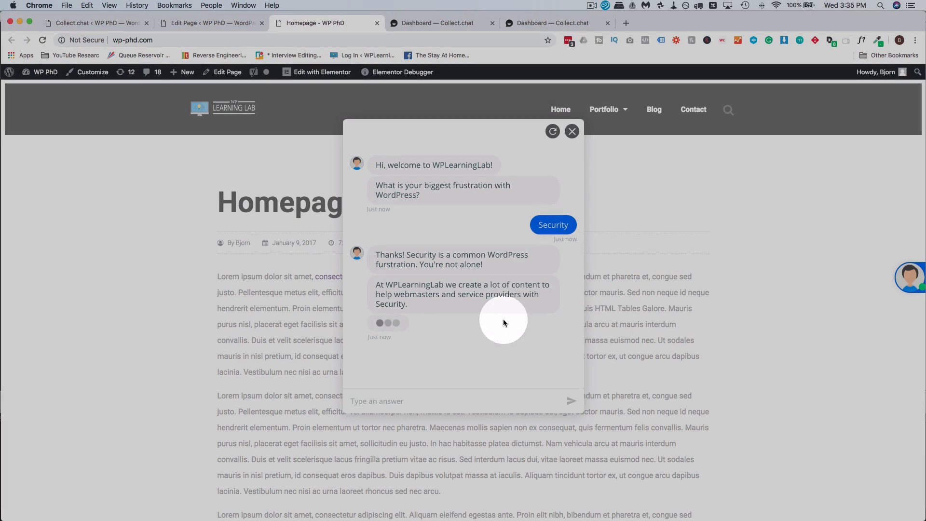
left_click(536, 23)
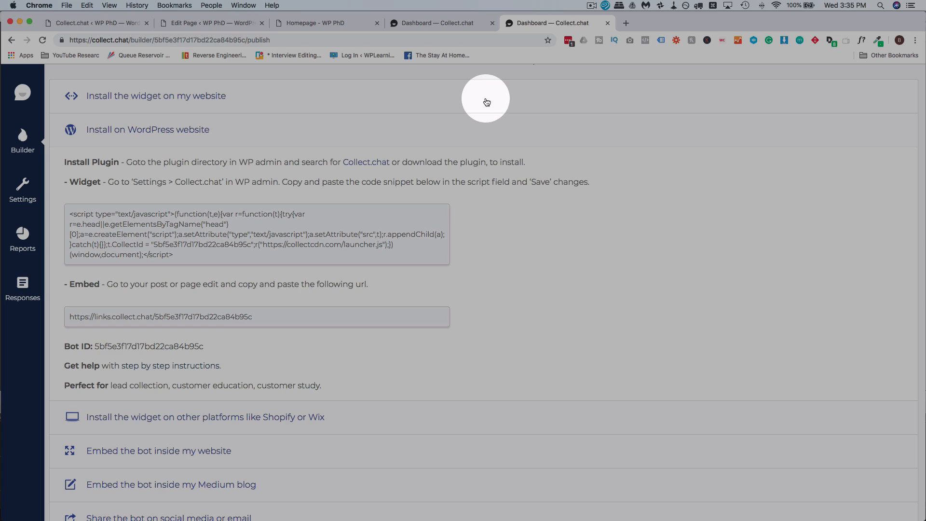
Step: Check the Billing plans and highlight the 20% lifetime discount banner, then go to My Bots
scroll(486, 102, "up", 3)
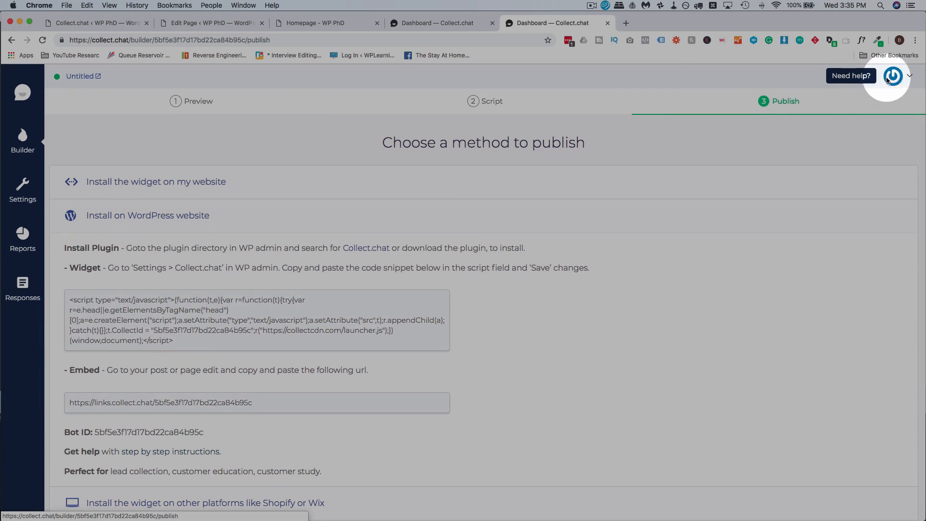
left_click(912, 77)
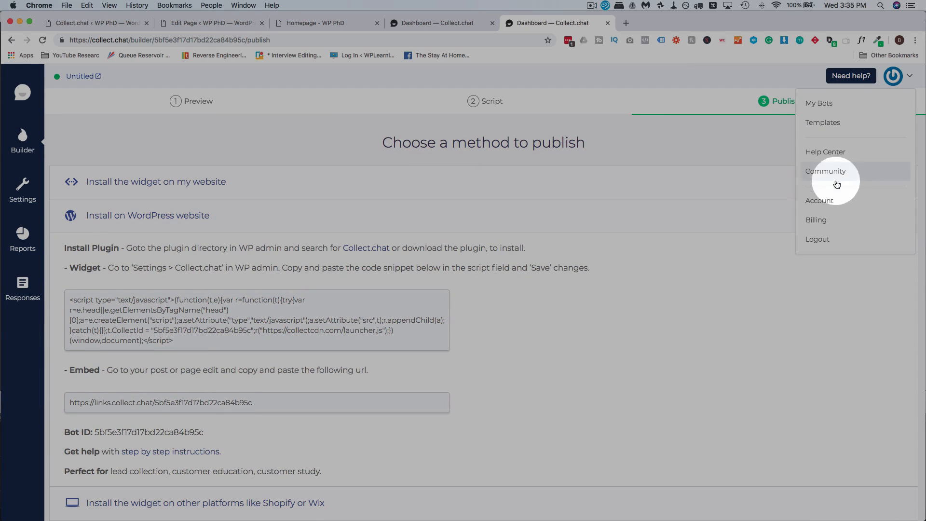
left_click(817, 221)
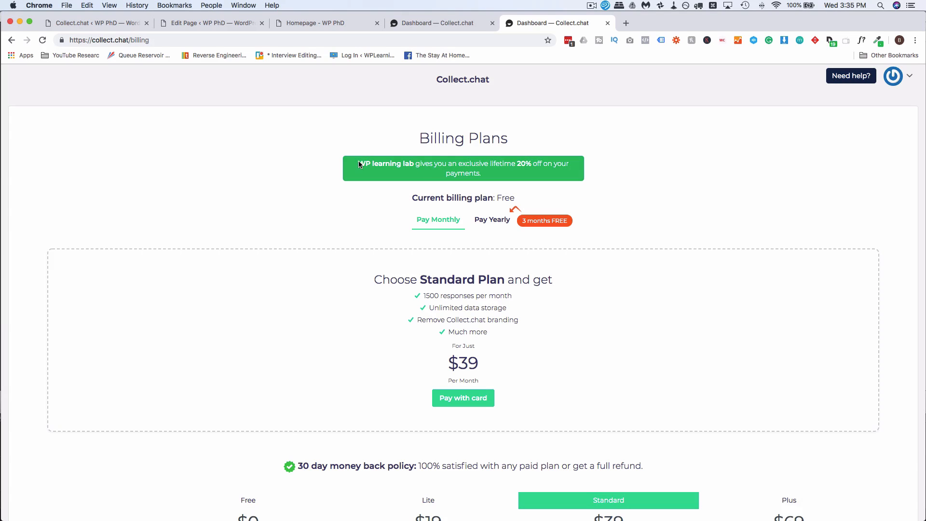
left_click_drag(358, 161, 635, 197)
left_click(560, 157)
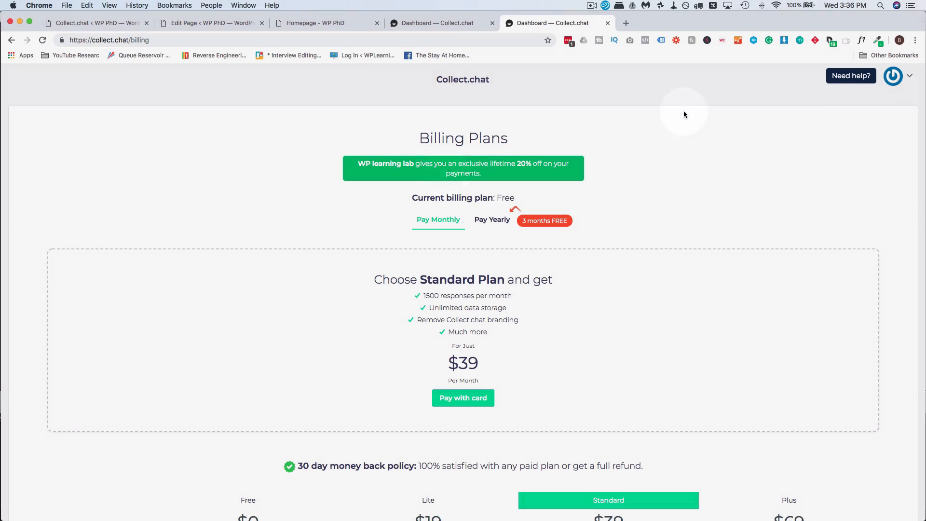
left_click(910, 77)
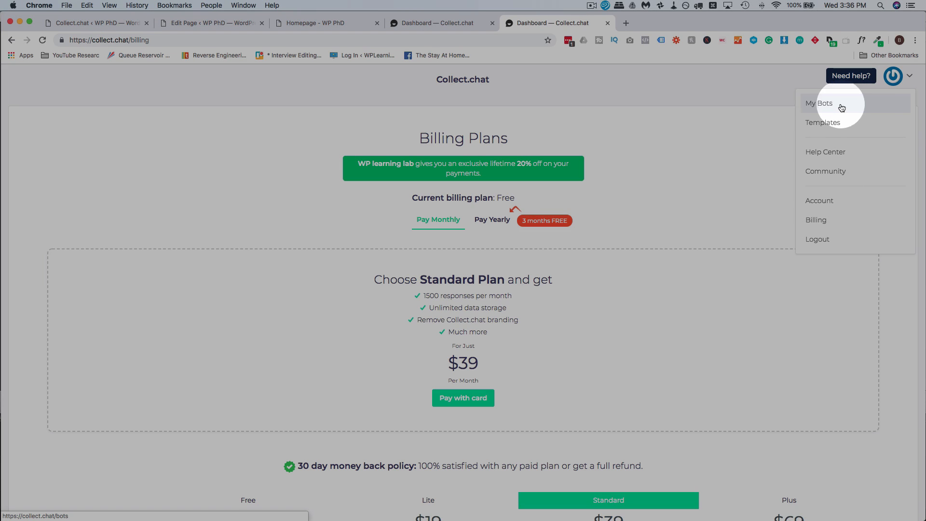
left_click(830, 105)
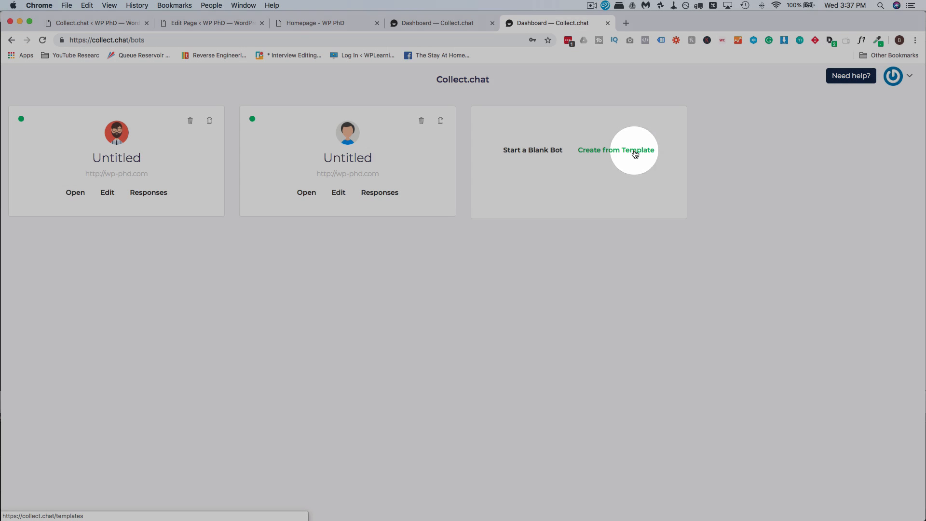
Step: Start a bot from a template and open the Digital Agency template
left_click(635, 153)
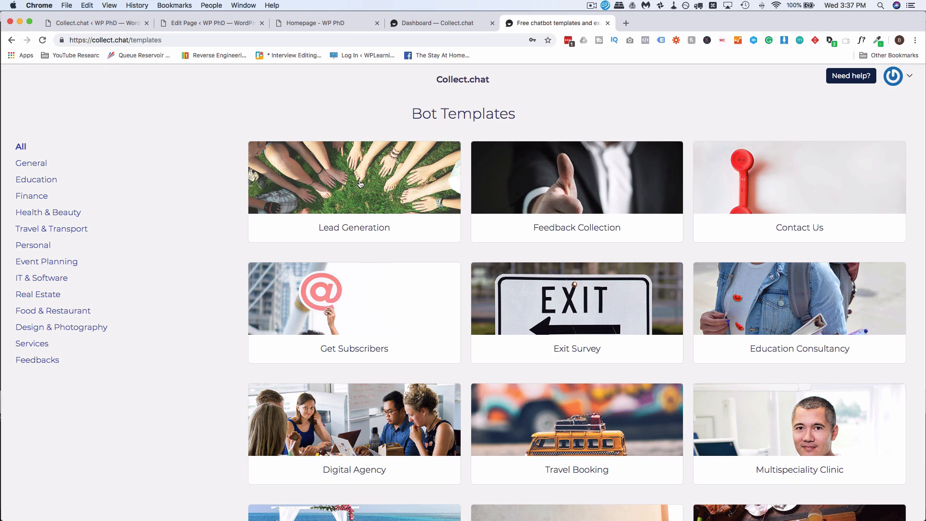
scroll(358, 180, "down", 3)
scroll(359, 183, "down", 10)
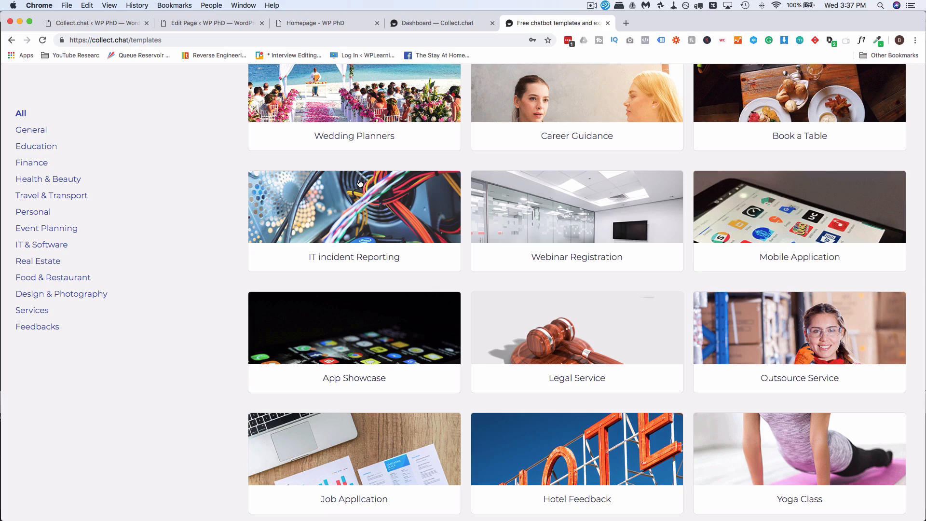
scroll(360, 183, "down", 5)
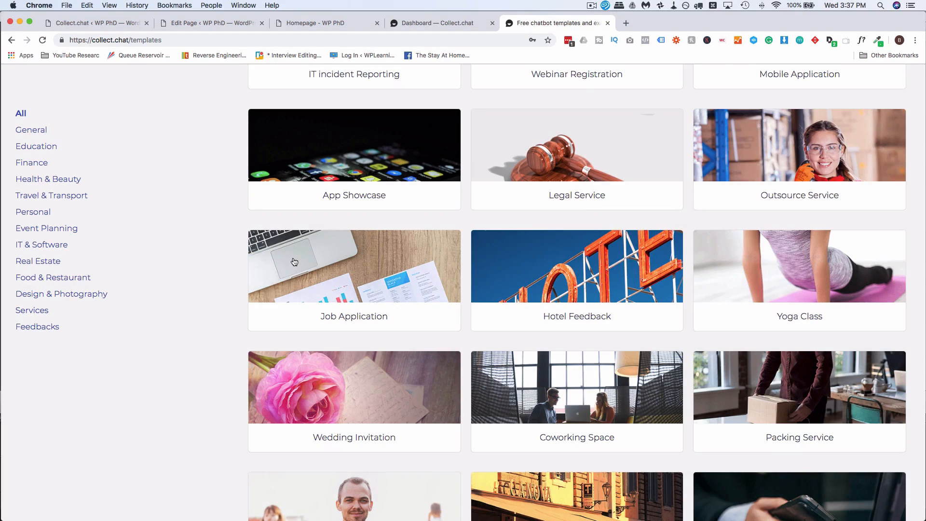
scroll(294, 261, "up", 10)
scroll(293, 261, "up", 3)
key("super+f")
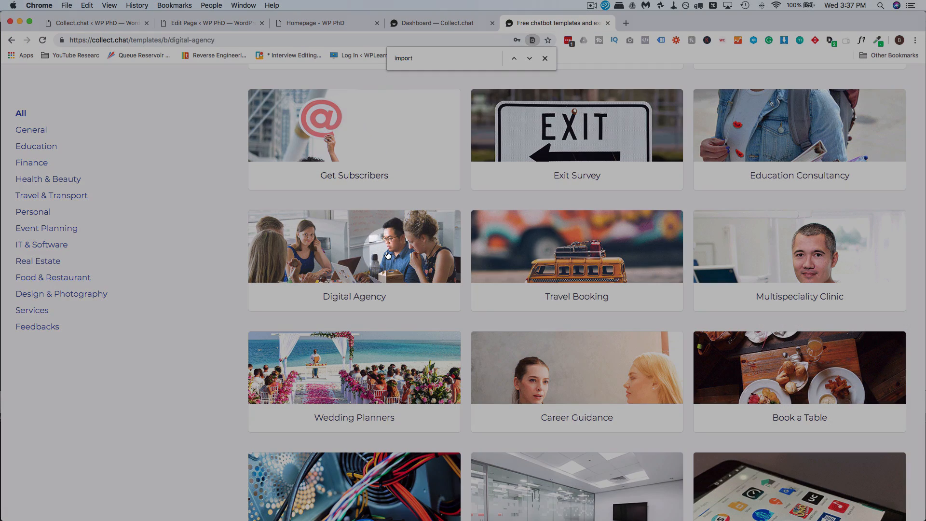
left_click(387, 256)
left_click(545, 58)
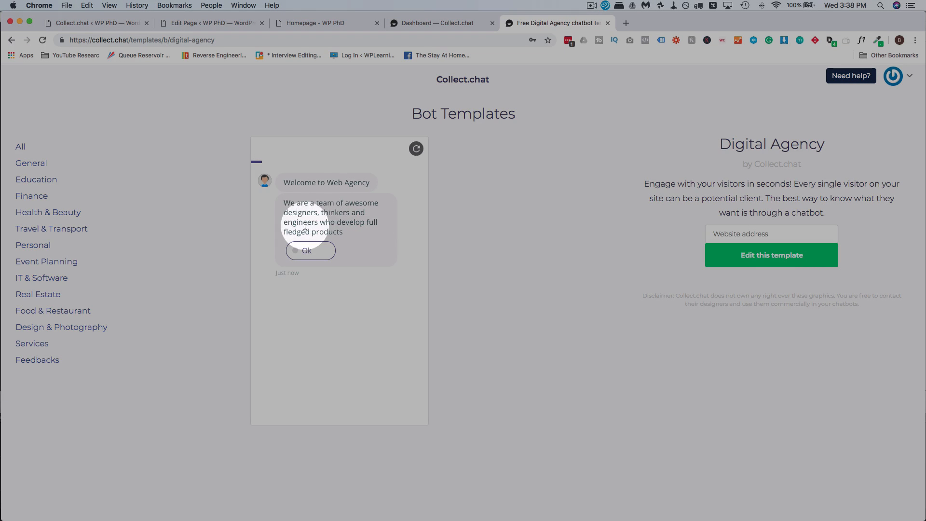
Step: Answer the preview: Ok, Yes, Website Development, budget 1000, urgent, first name, an e-mail, Absolutely
left_click(318, 252)
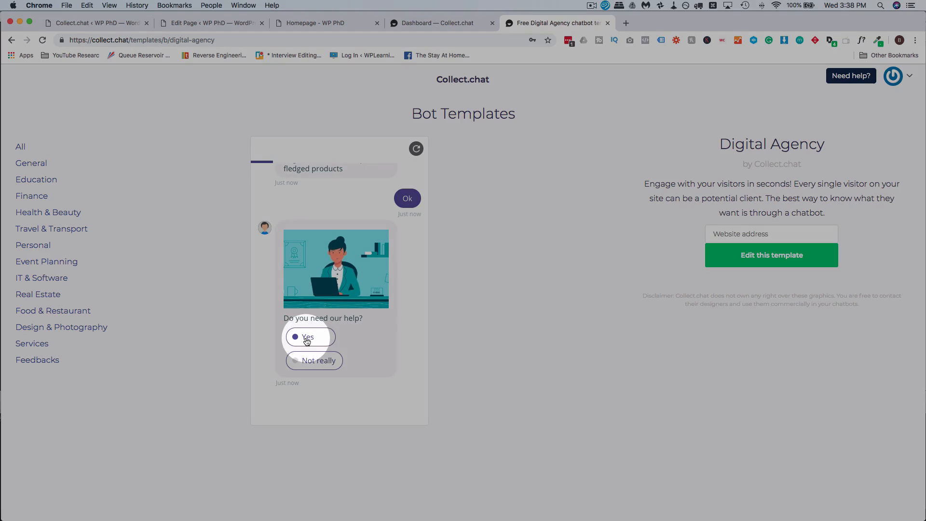
left_click(306, 338)
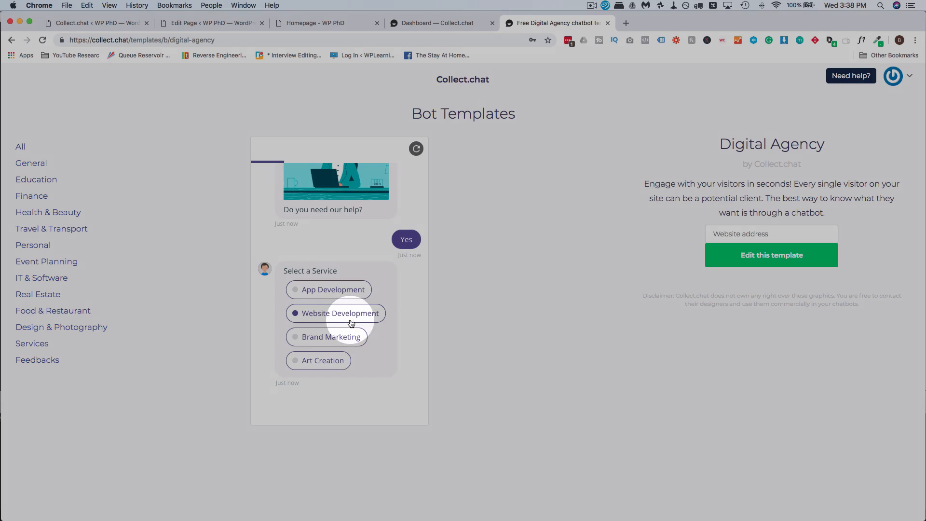
left_click(351, 320)
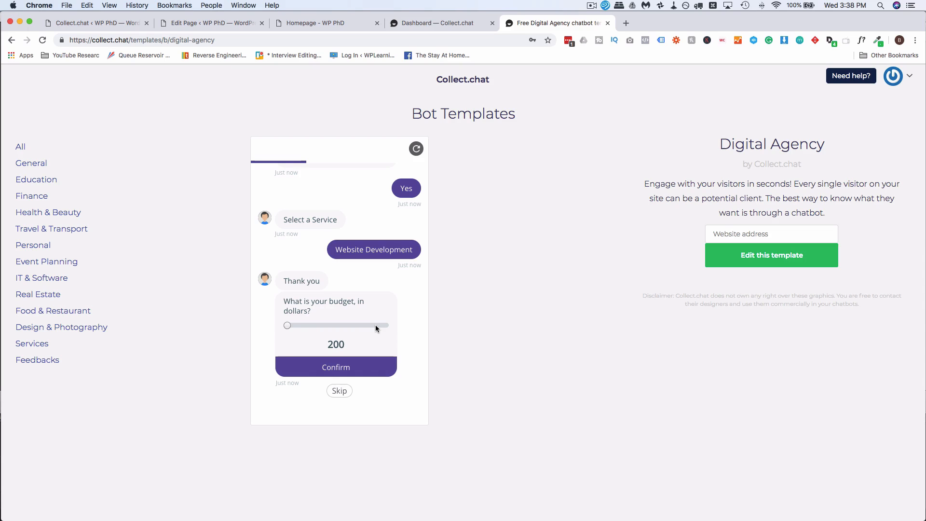
left_click_drag(287, 325, 347, 327)
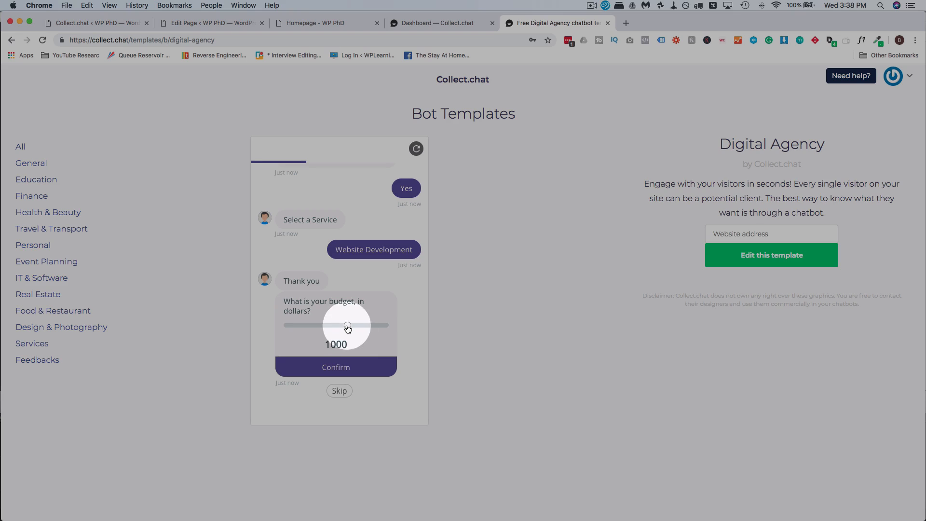
left_click(352, 367)
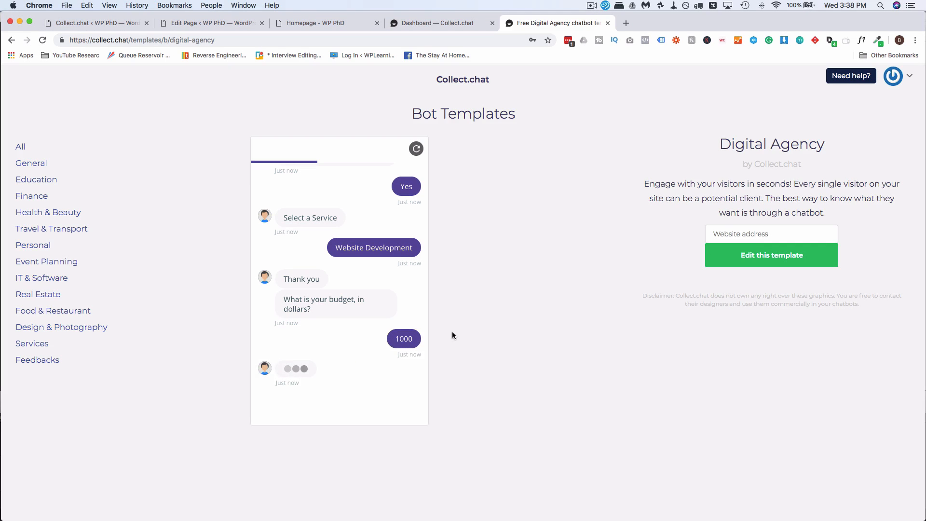
left_click(322, 341)
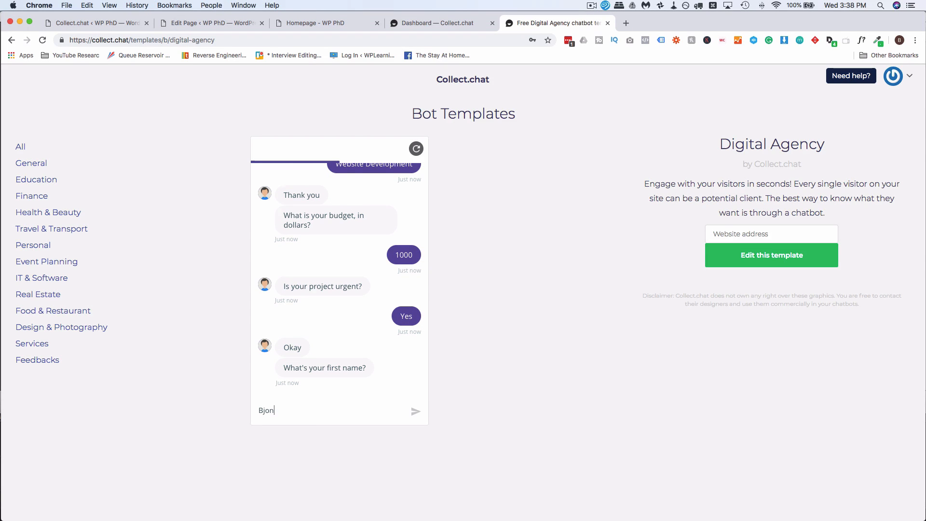
key("Return")
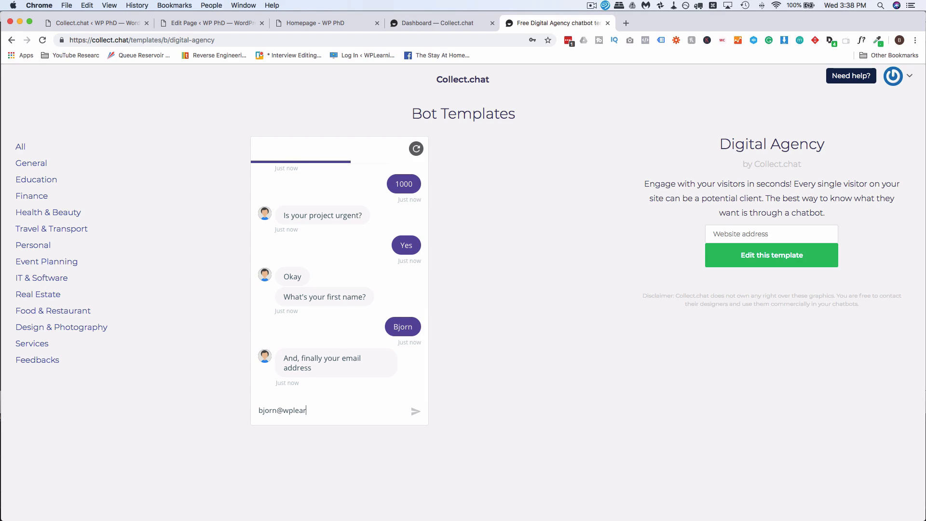
key("Return")
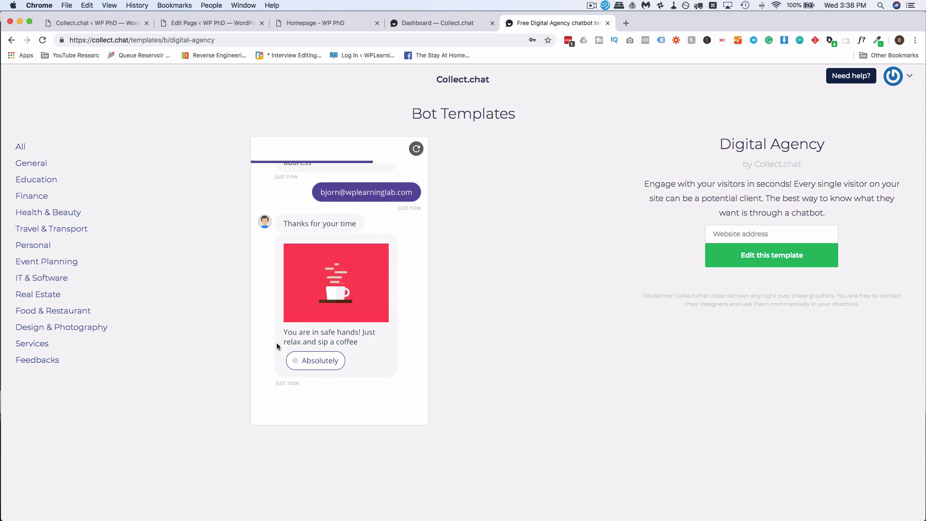
left_click(332, 361)
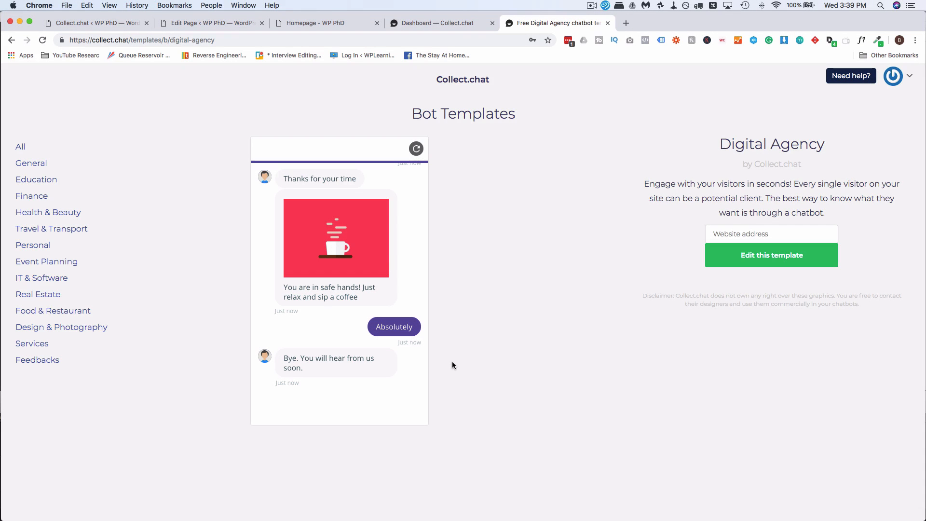
Step: Scroll back through the finished Digital Agency conversation to review the answers
scroll(398, 357, "up", 2)
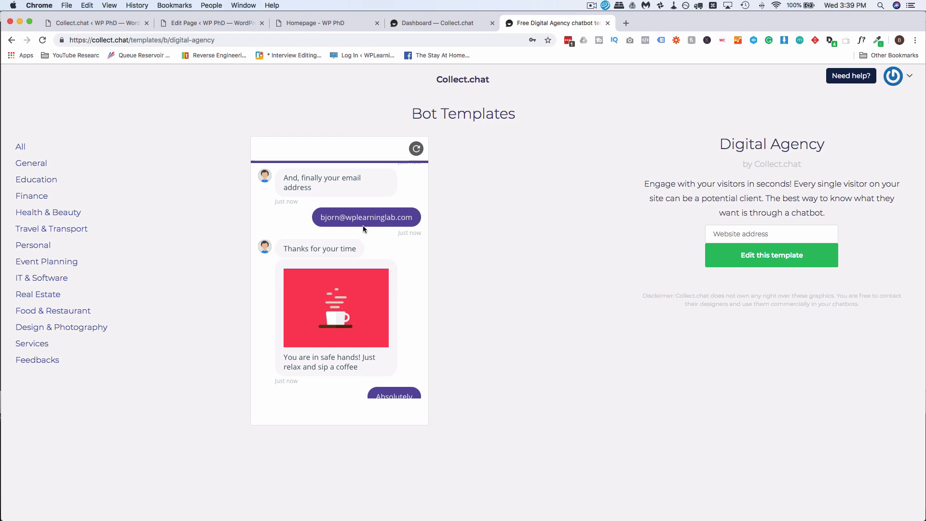
scroll(363, 225, "up", 10)
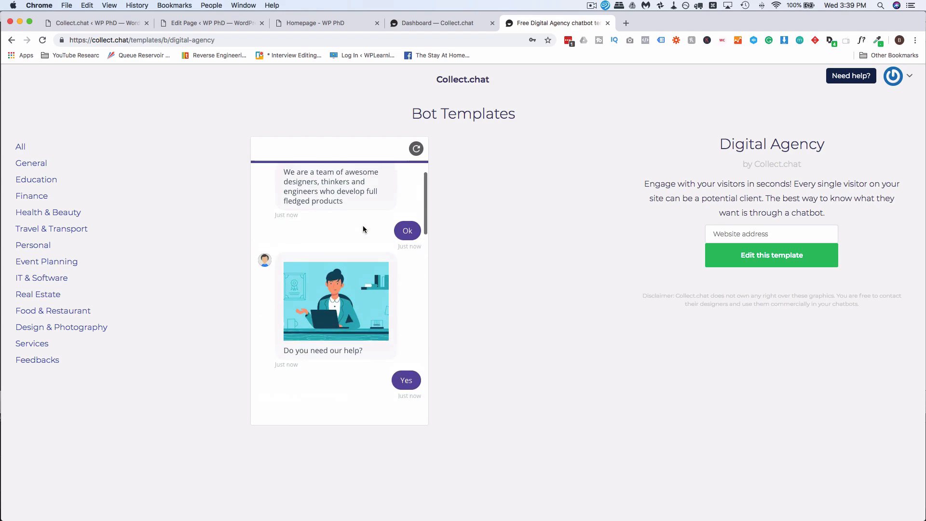
scroll(362, 225, "down", 5)
scroll(333, 301, "down", 2)
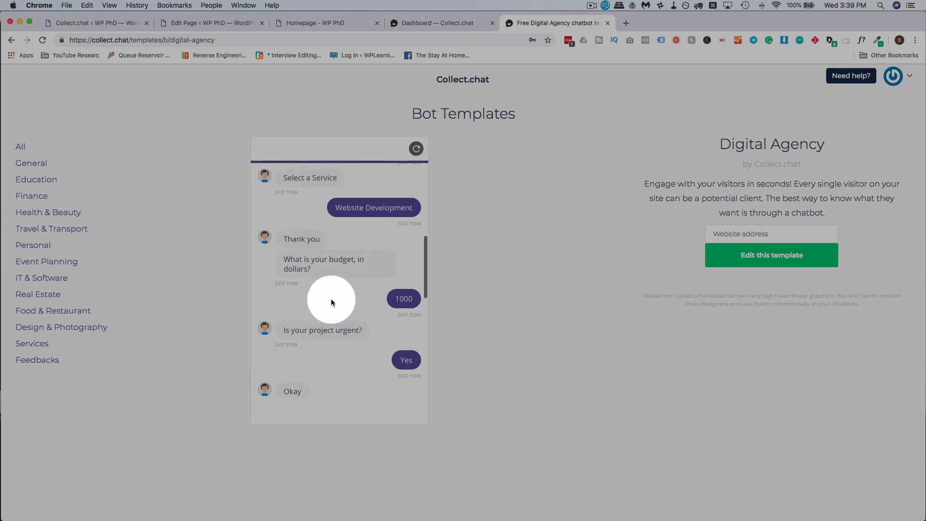
scroll(406, 299, "down", 3)
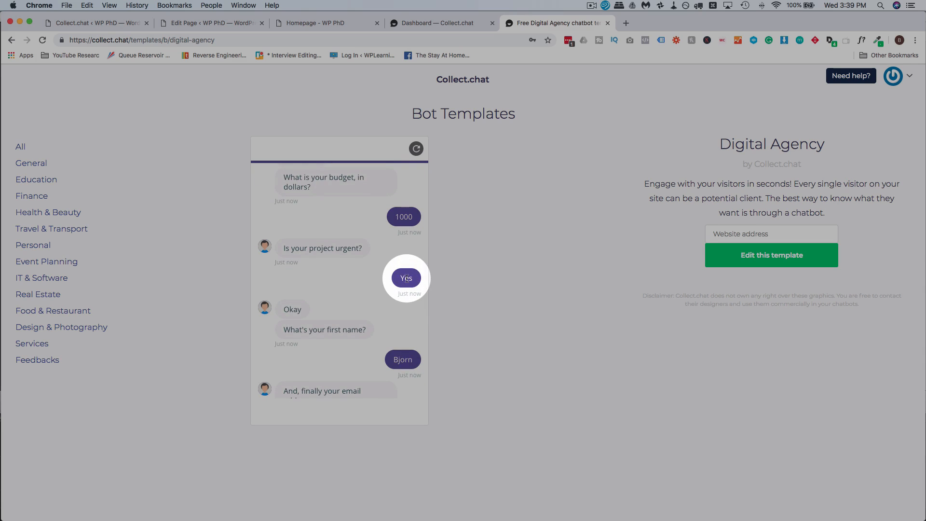
scroll(401, 313, "down", 3)
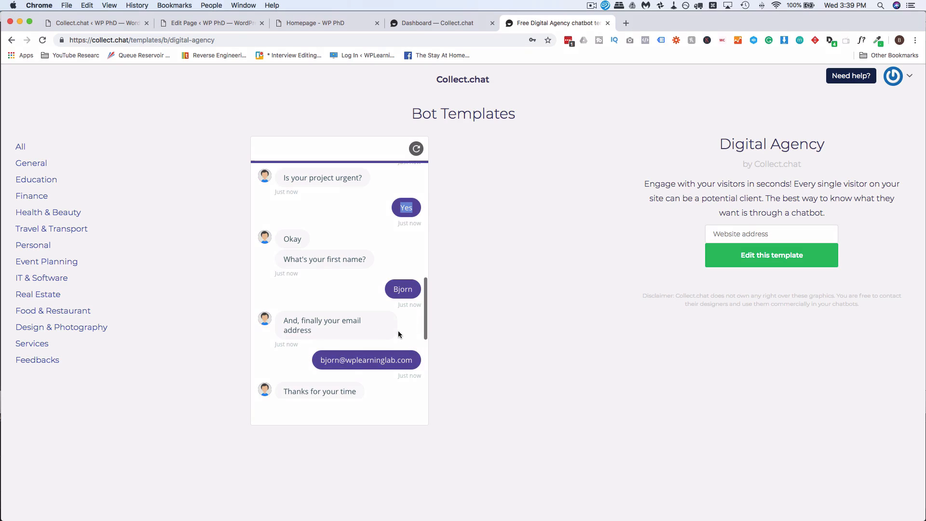
scroll(399, 332, "up", 2)
scroll(398, 333, "up", 2)
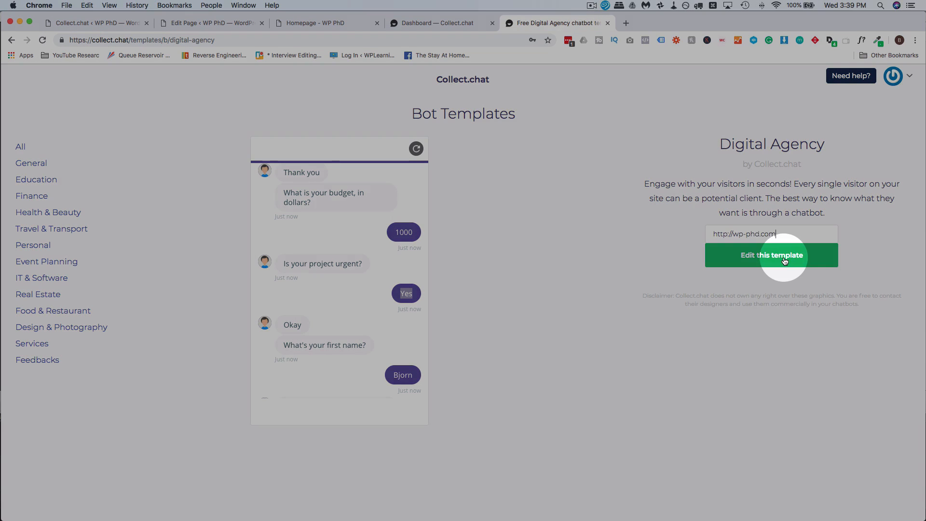
Step: Use the Digital Agency template as 'agency template' and scroll its script to the 'Do you need our help?' question
left_click(728, 255)
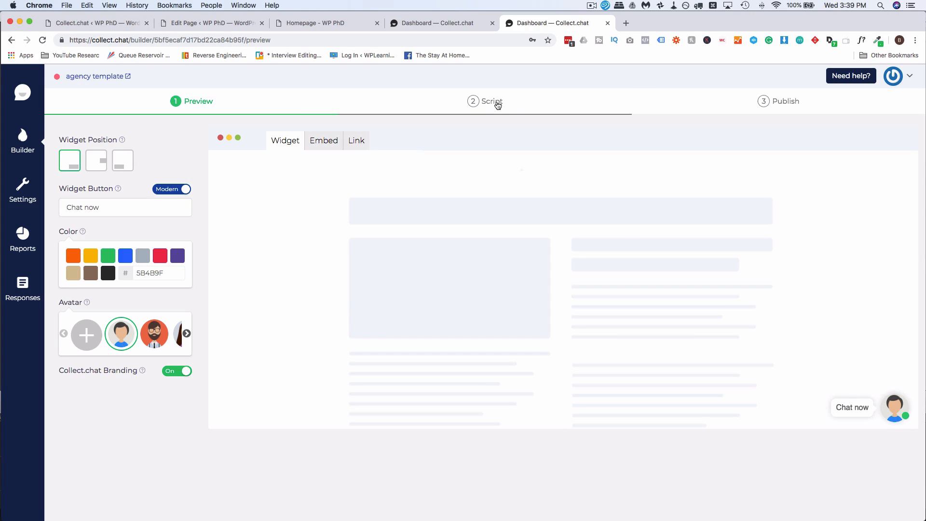
left_click(494, 102)
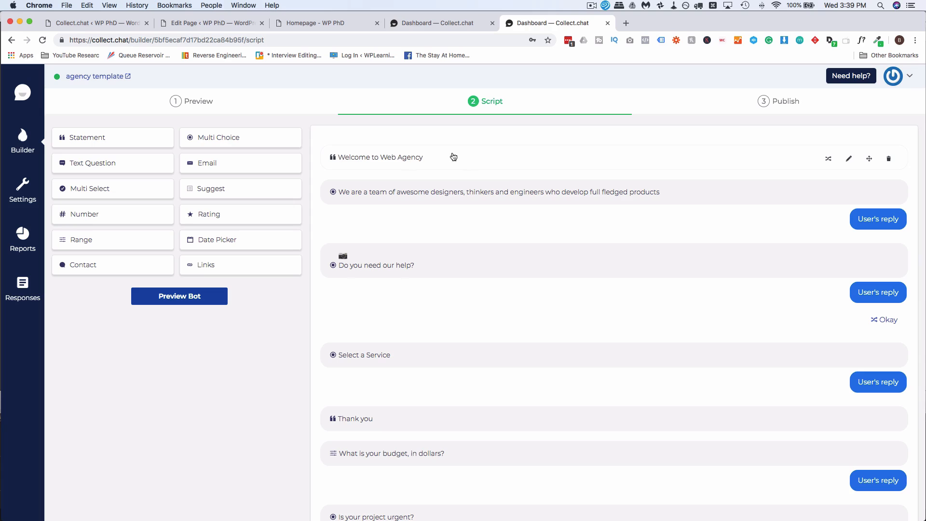
scroll(507, 186, "down", 2)
scroll(506, 186, "down", 4)
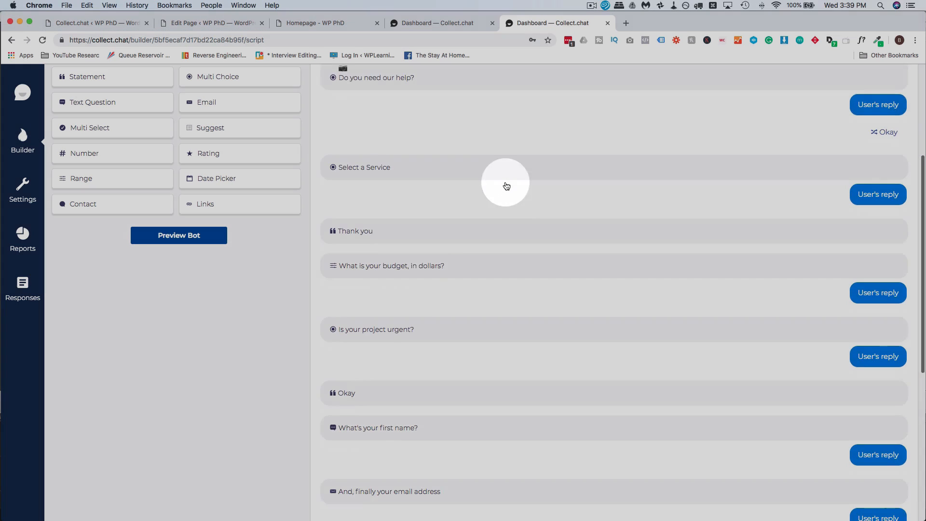
scroll(507, 186, "up", 7)
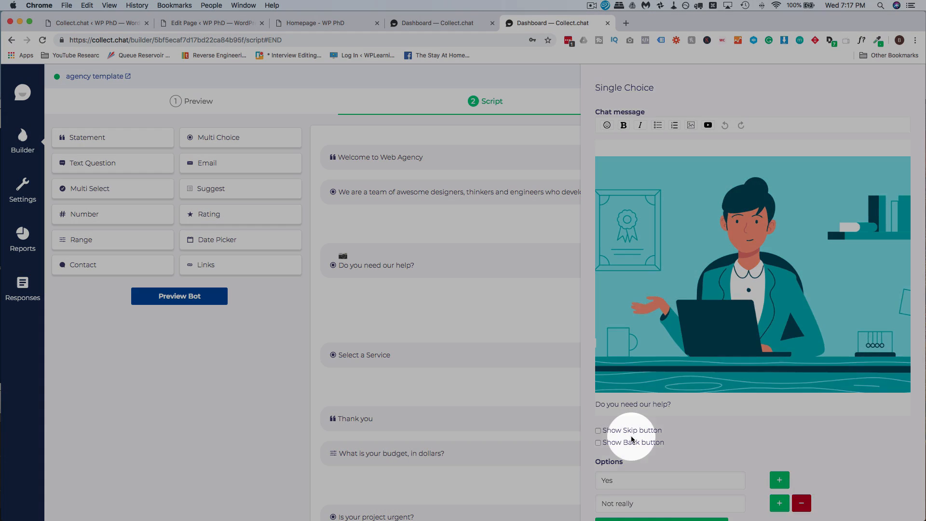
scroll(632, 439, "down", 2)
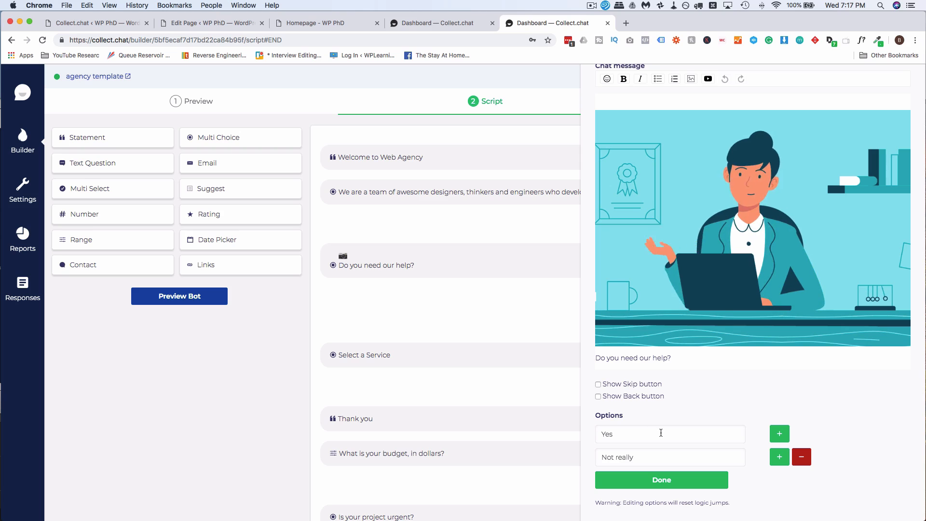
Step: Close the help question editor, jump to the Okay section, and cancel the logic-jump upgrade prompt
left_click(663, 479)
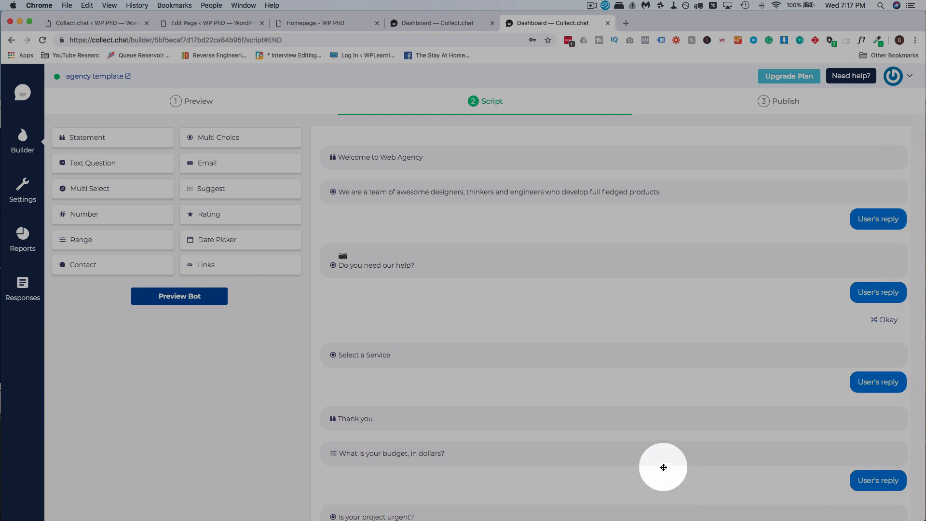
left_click(885, 320)
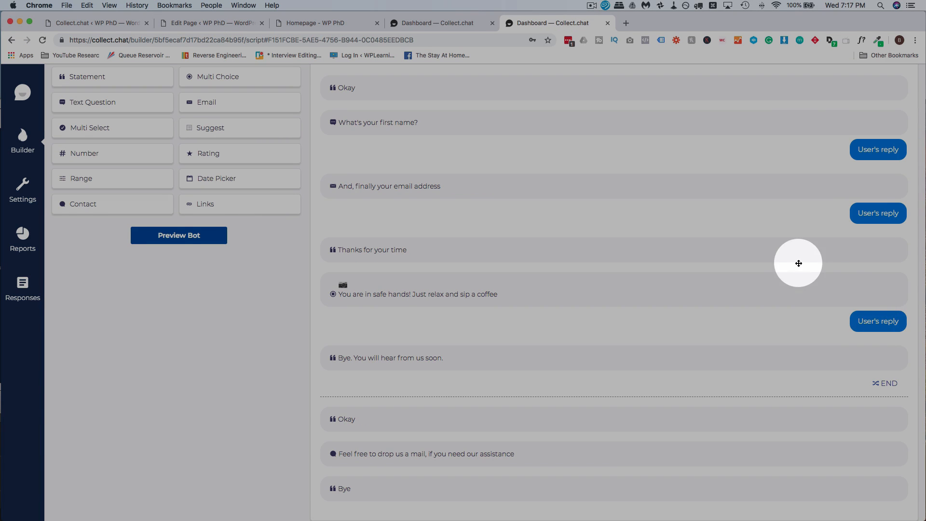
scroll(797, 262, "up", 10)
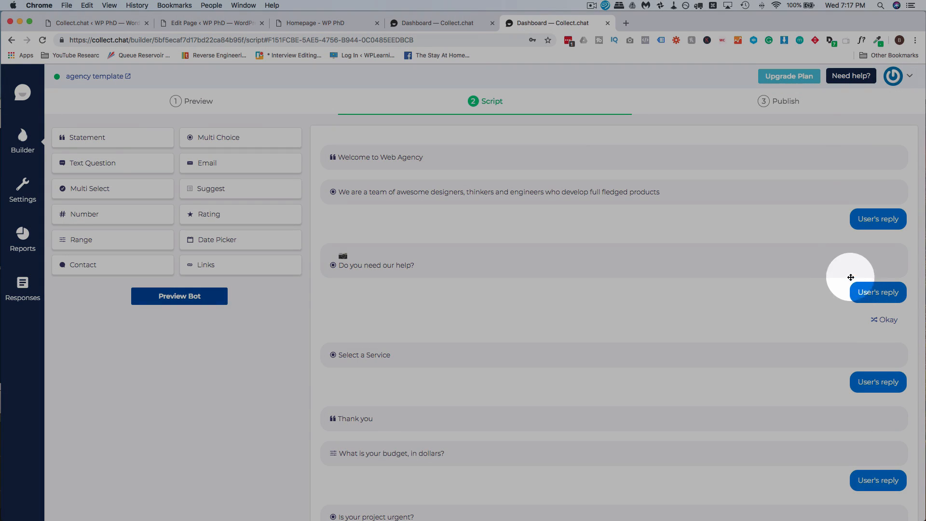
left_click(829, 260)
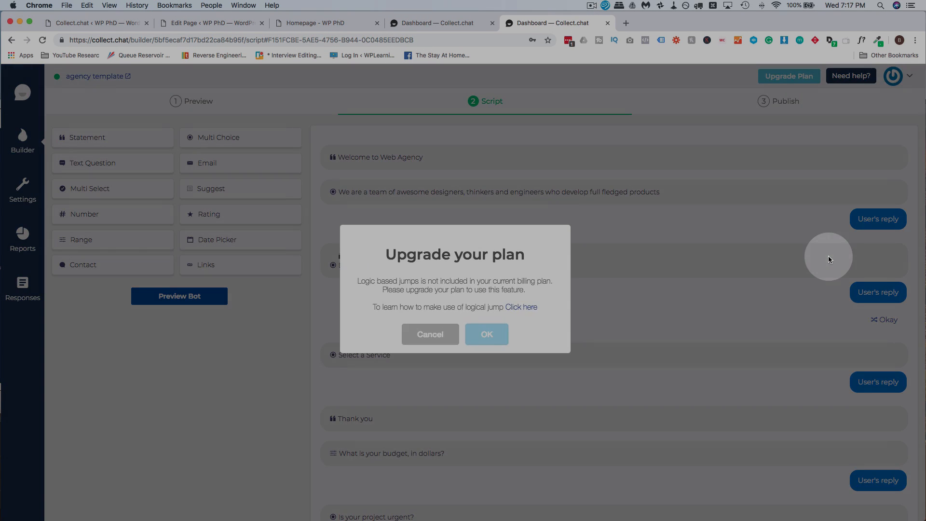
left_click(439, 340)
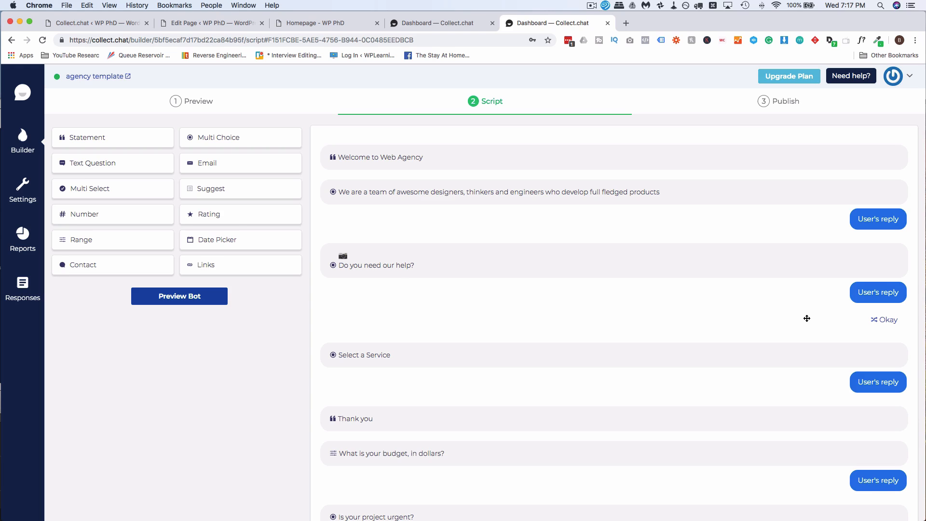
Step: Reopen 'Do you need our help?', close it unchanged, and scroll down the script
left_click(575, 275)
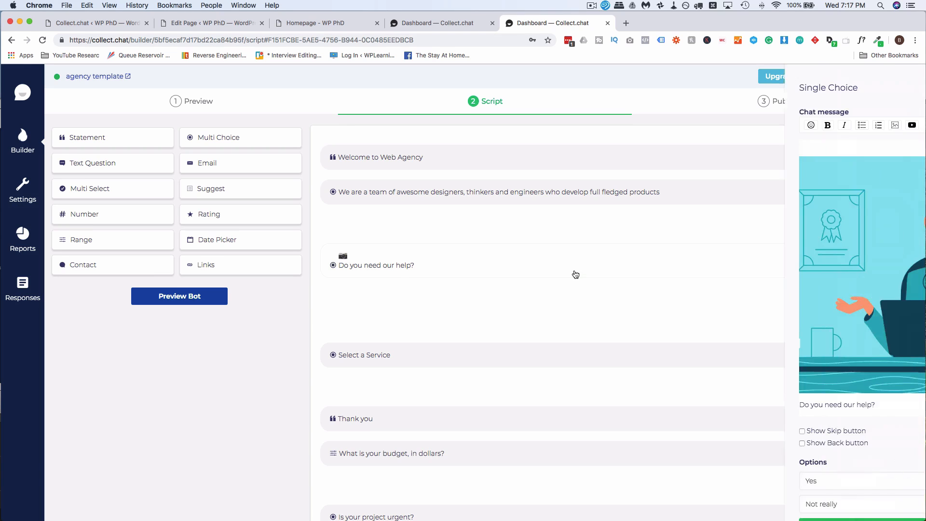
scroll(713, 429, "down", 2)
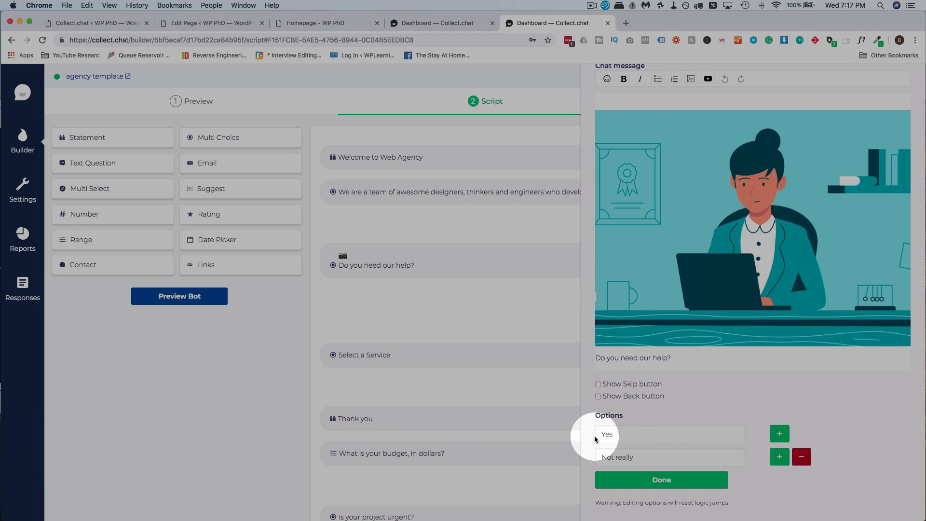
left_click(673, 472)
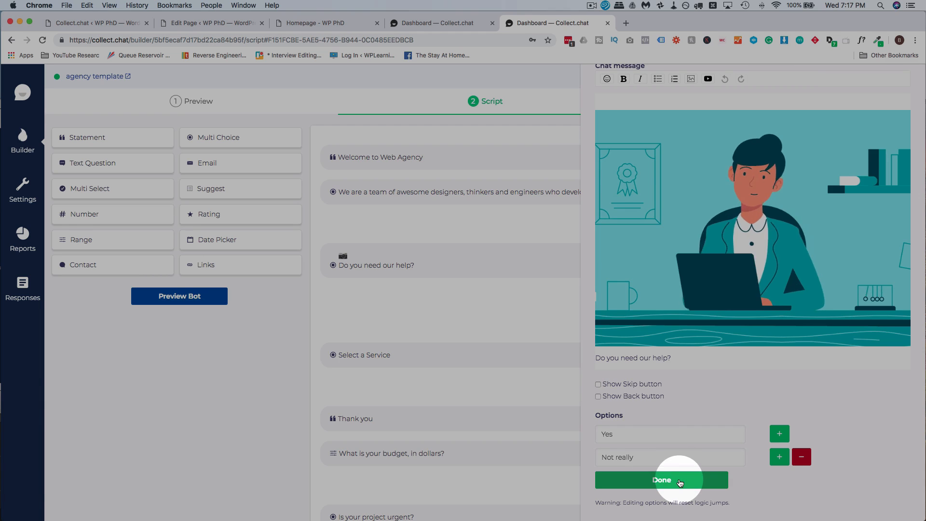
scroll(568, 283, "down", 3)
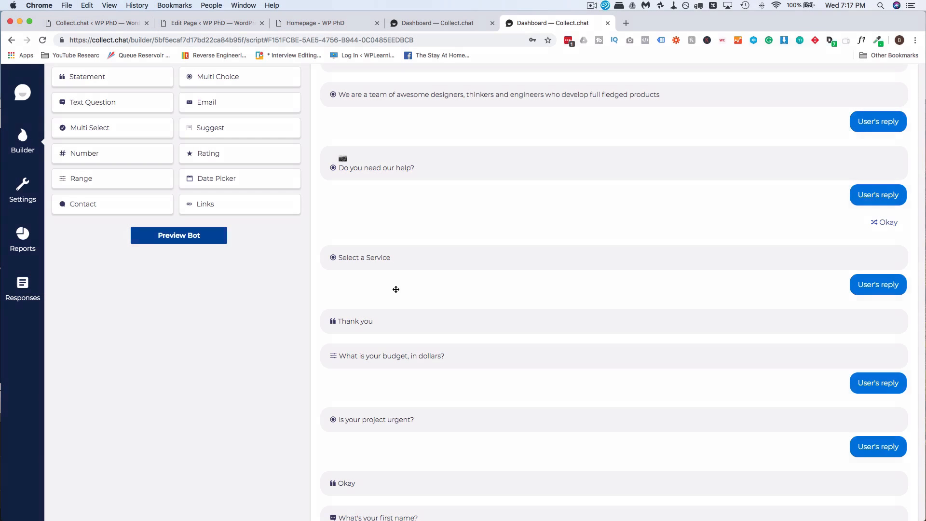
scroll(410, 294, "down", 3)
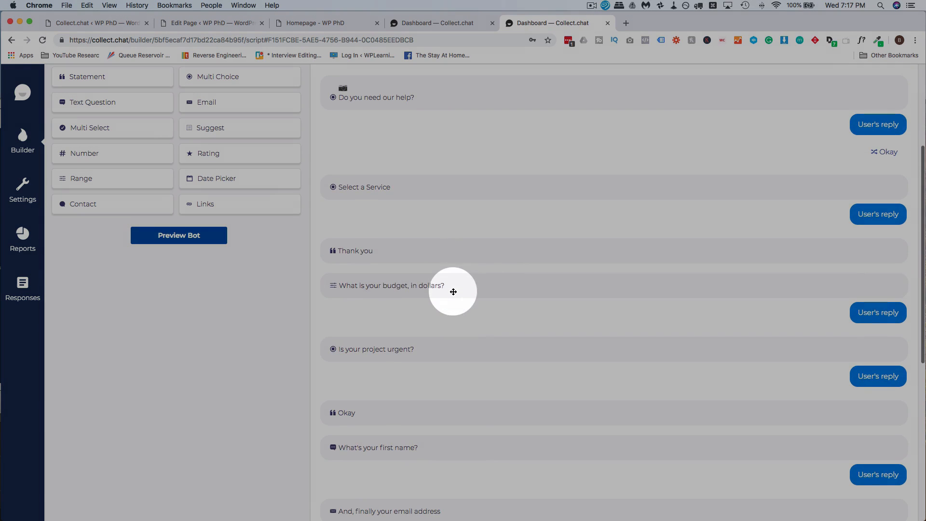
scroll(424, 345, "down", 4)
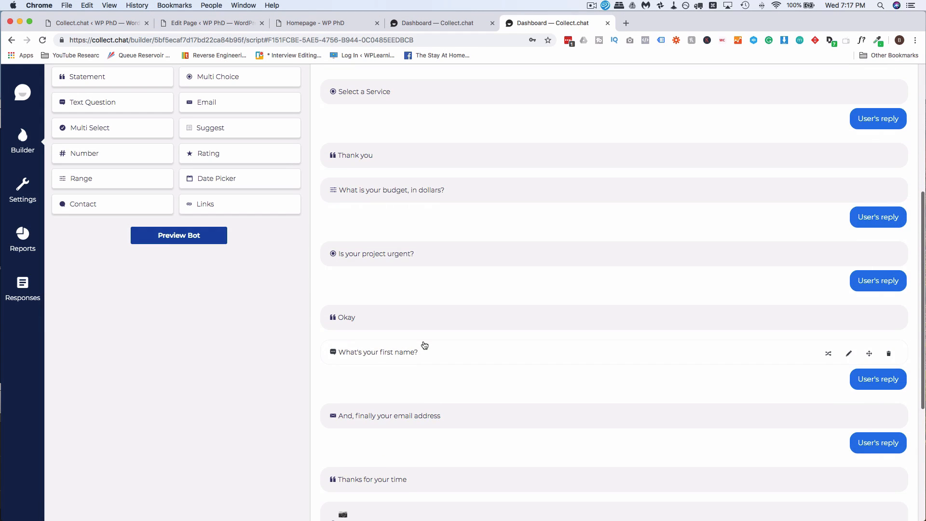
scroll(424, 345, "up", 7)
Step: Open the question's message text once more, close the editor, and scroll to the closing Bye messages
left_click(546, 175)
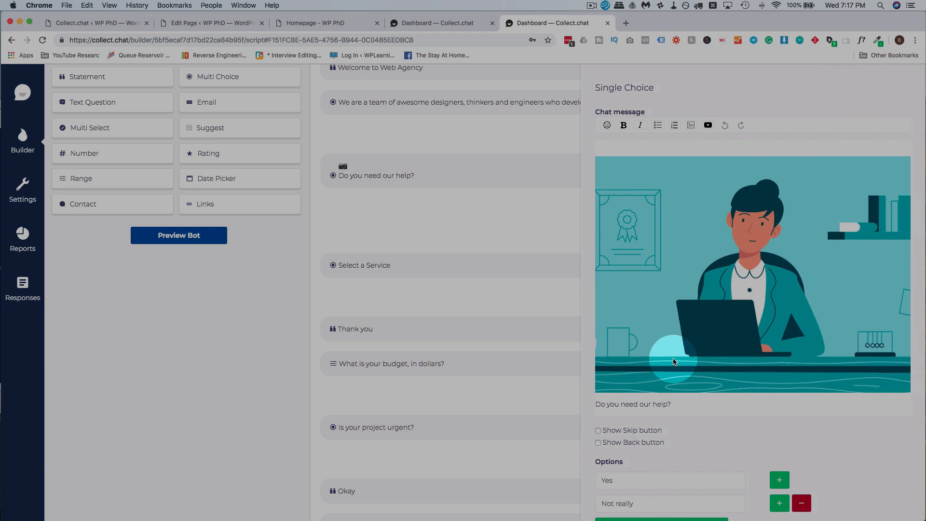
left_click(673, 359)
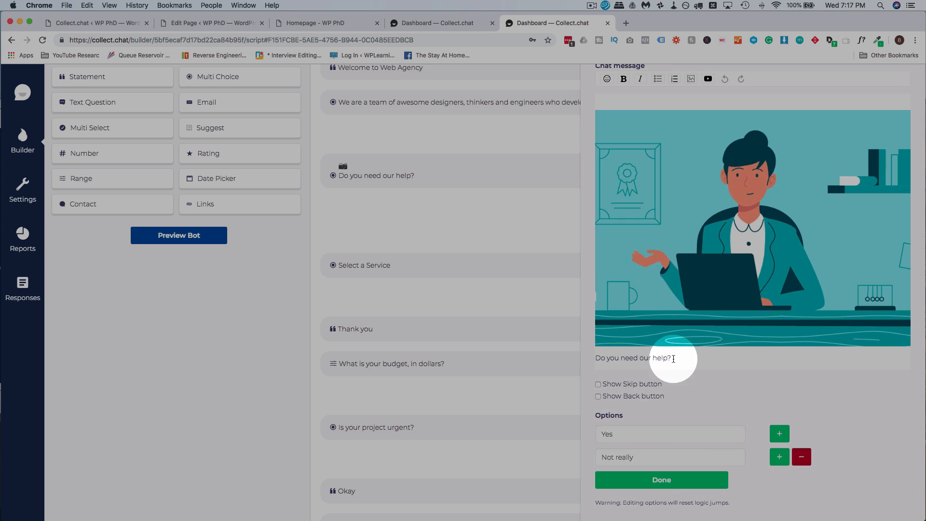
left_click(659, 479)
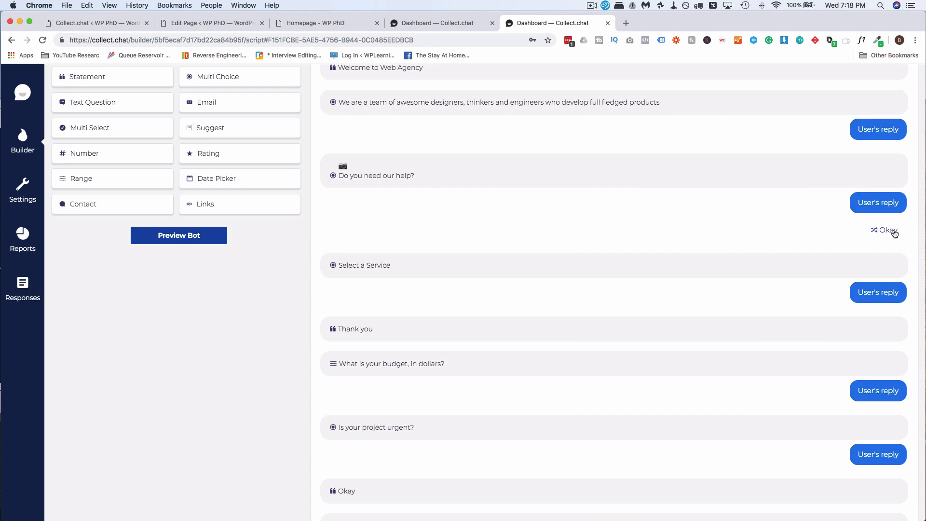
left_click(791, 250)
scroll(792, 251, "down", 8)
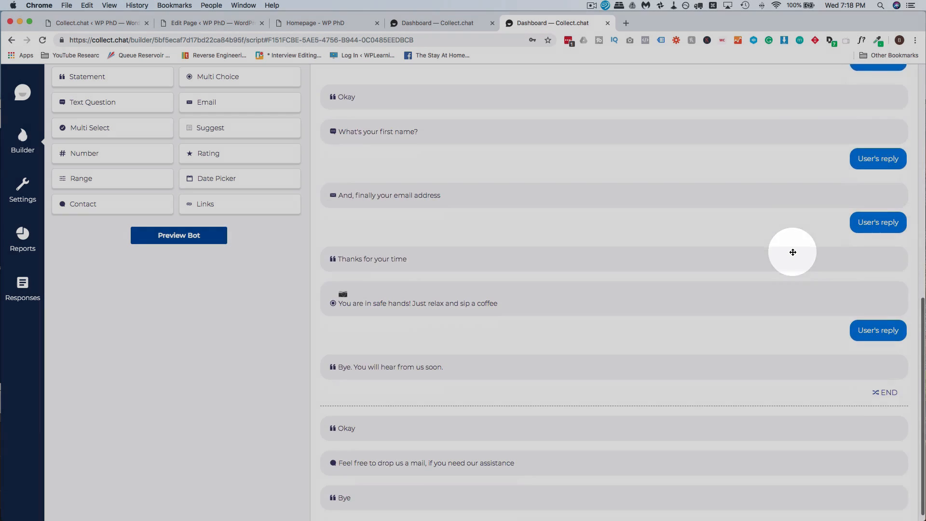
scroll(793, 252, "down", 1)
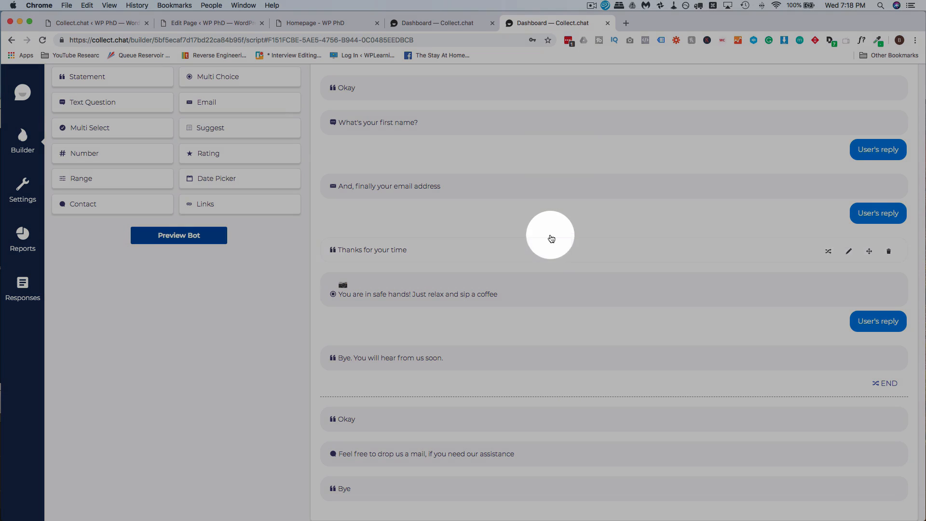
Step: Place 'Do you need our help?' after 'What is your budget, in dollars?' and bring up the bot's Reports
scroll(569, 190, "up", 8)
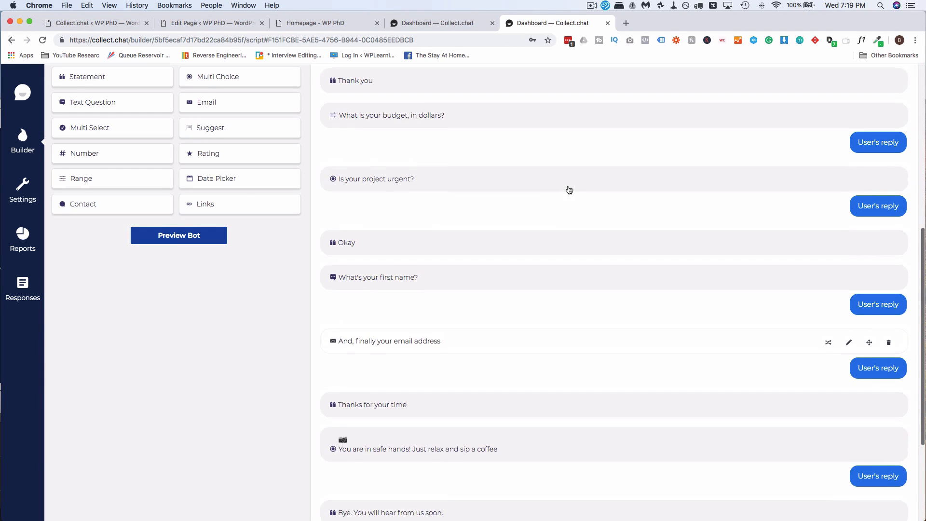
mouse_move(531, 114)
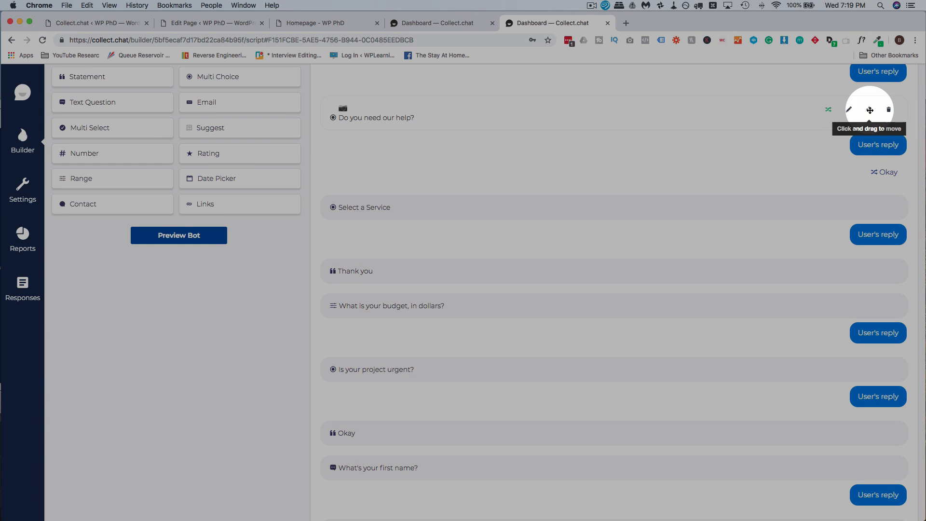
left_click_drag(869, 111, 839, 290)
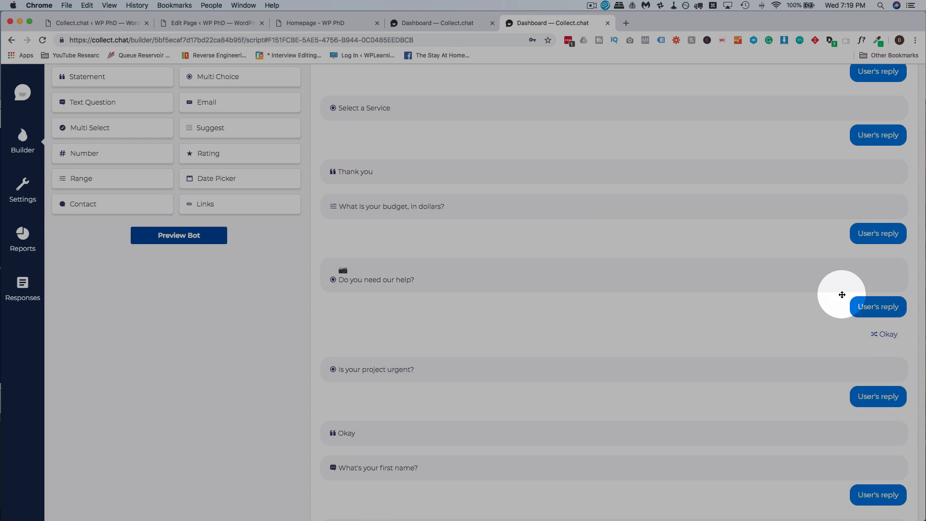
scroll(568, 277, "up", 5)
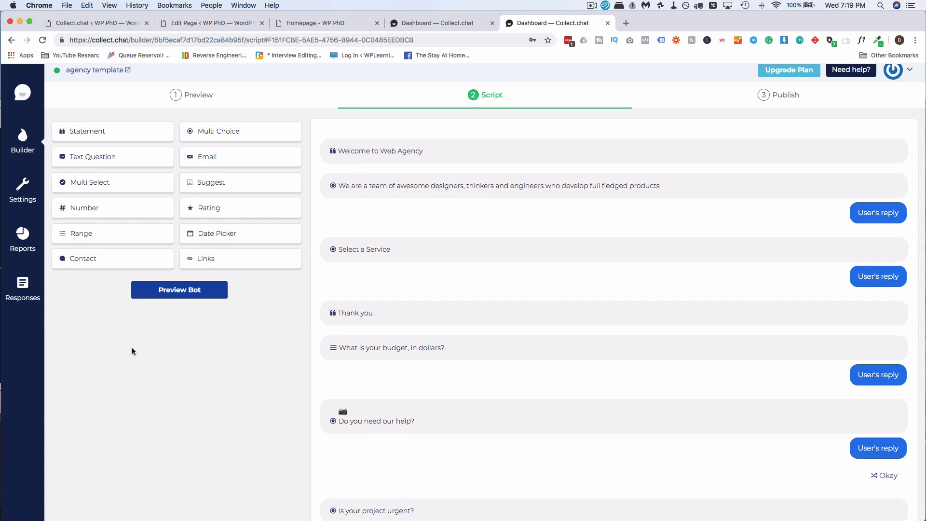
left_click(26, 241)
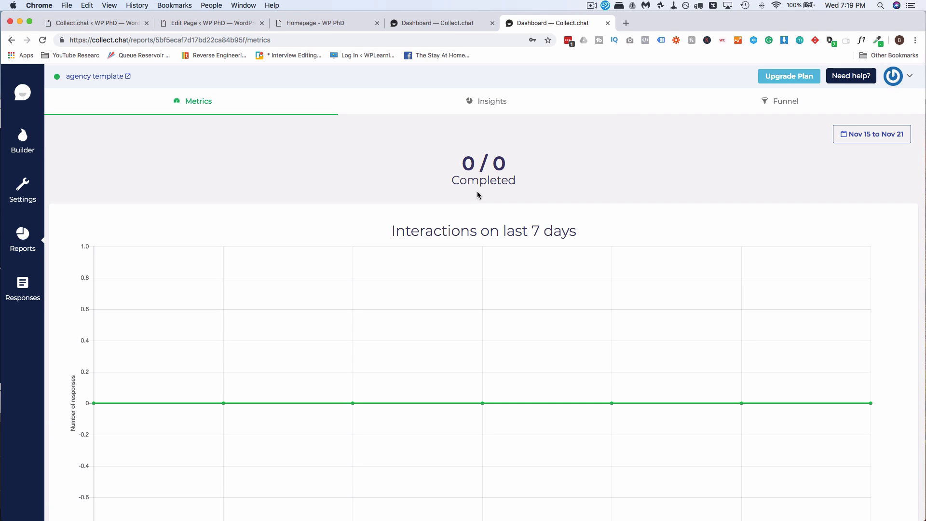
Step: Check the Metrics, Insights and Funnel reports for the agency bot, then view its Responses table
left_click(519, 243)
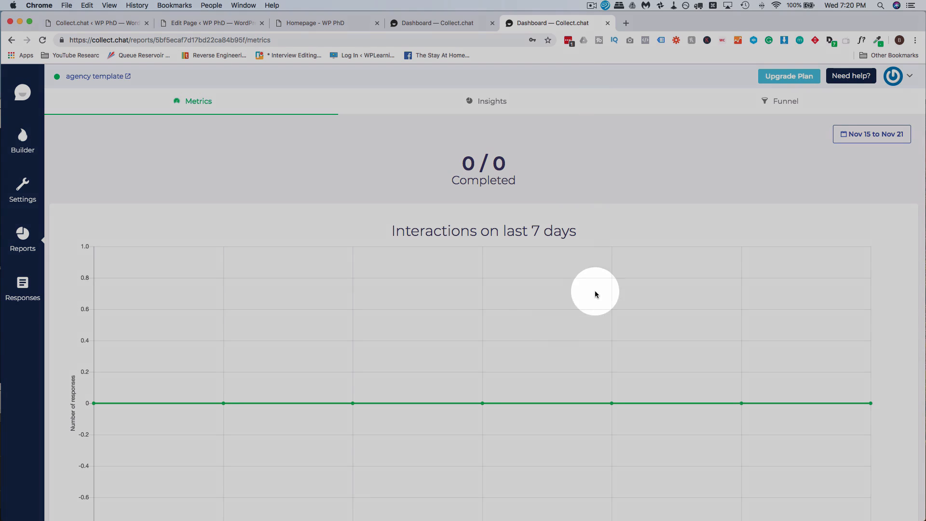
scroll(471, 220, "down", 2)
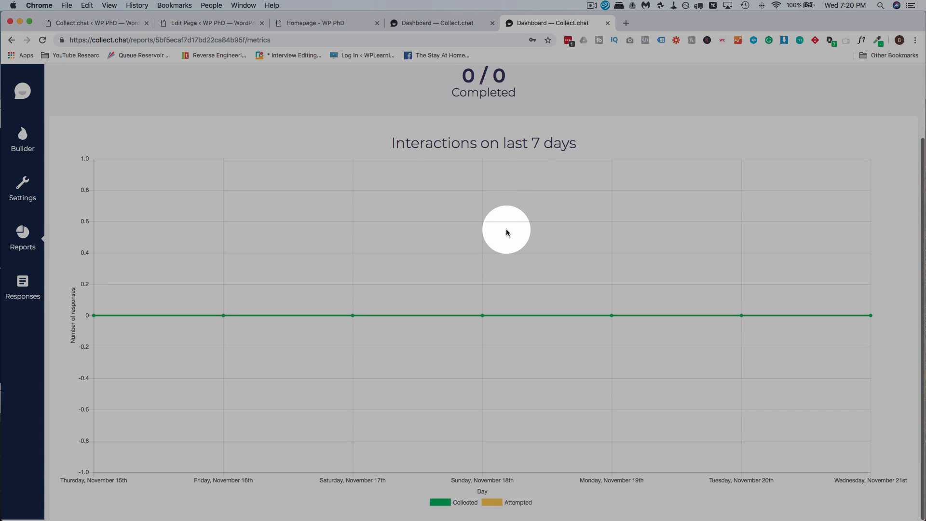
scroll(506, 232, "up", 2)
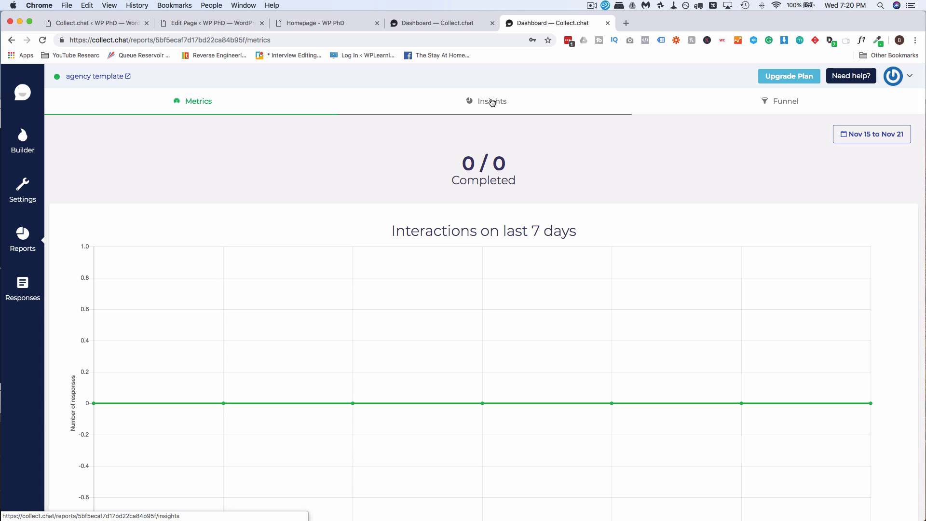
left_click(492, 102)
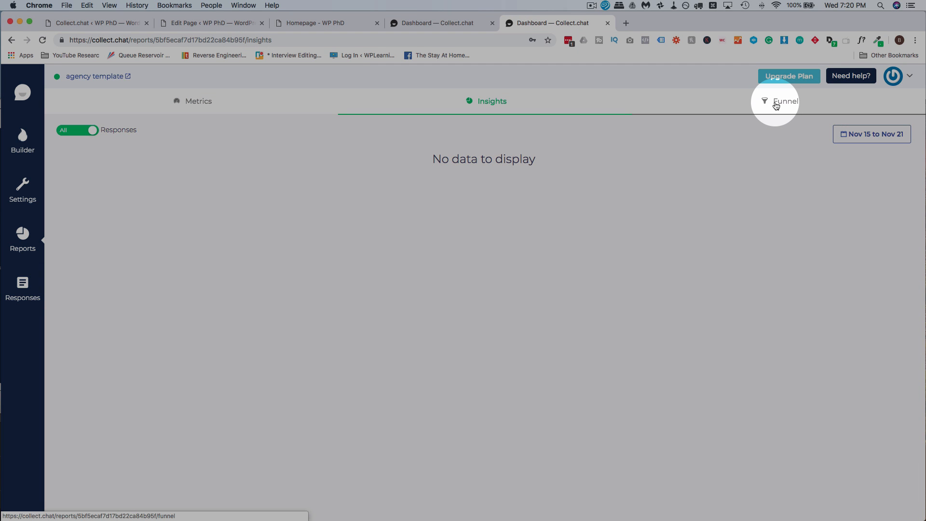
left_click(773, 101)
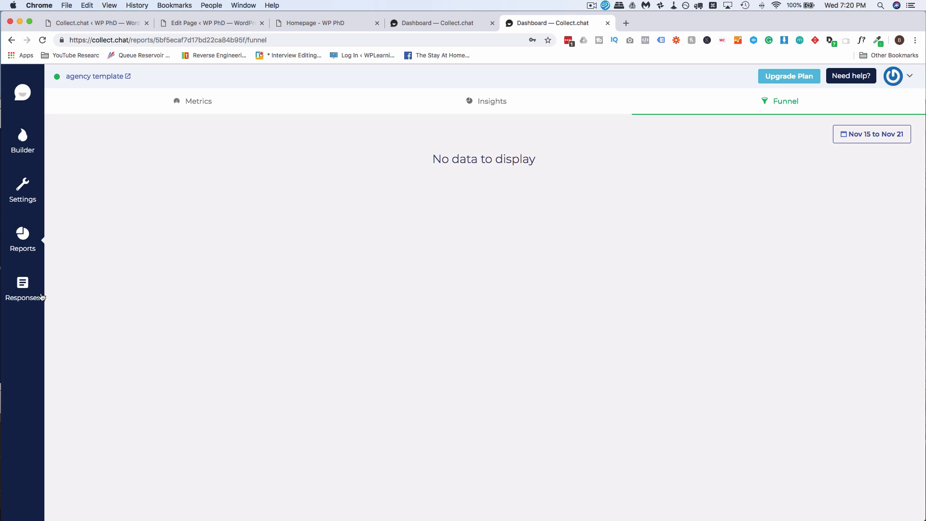
left_click(23, 289)
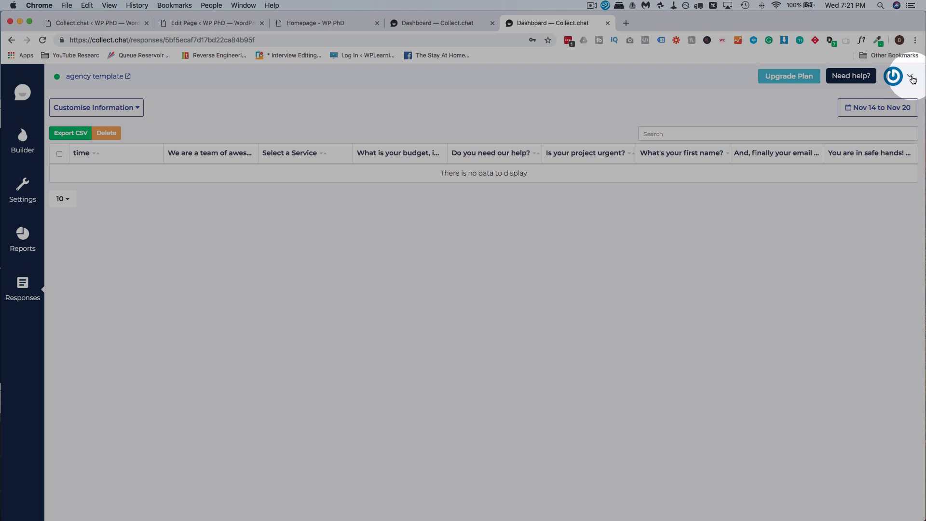
Step: Go to Billing from the account menu and highlight the 20% lifetime discount wording
left_click(910, 76)
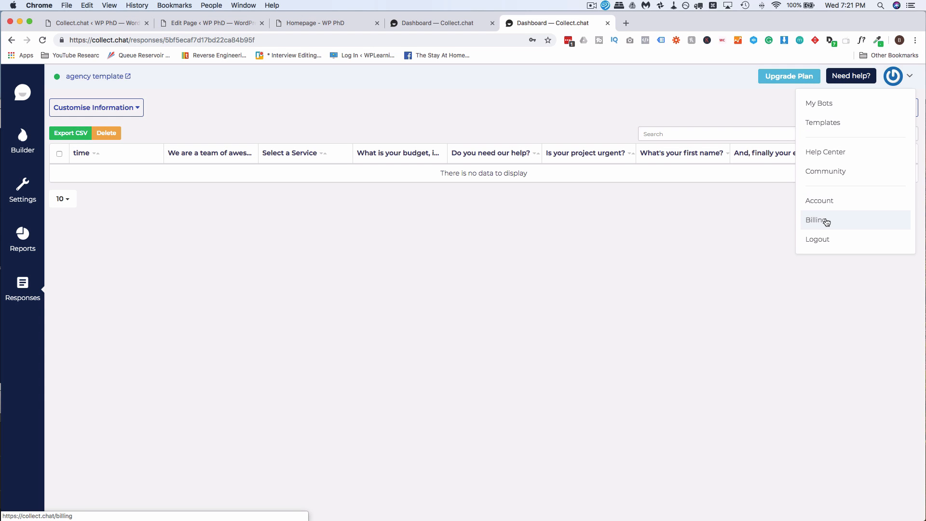
left_click(826, 221)
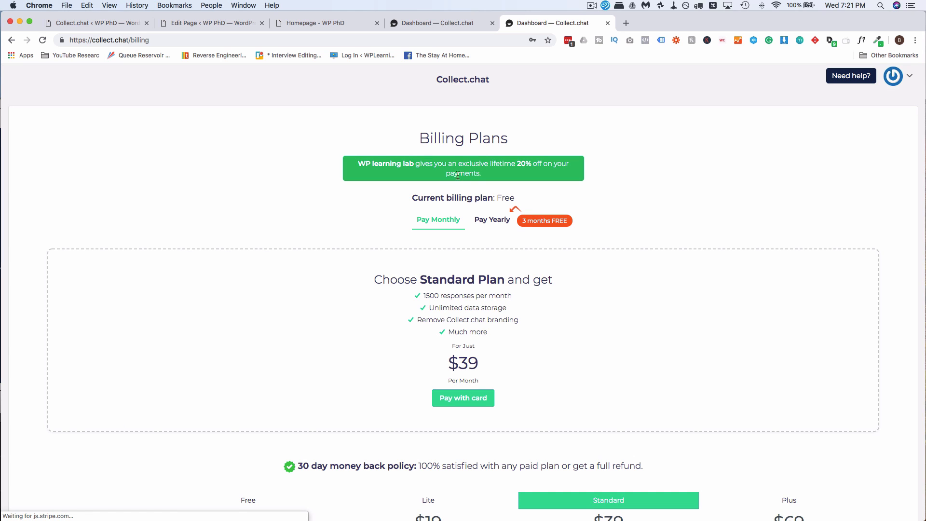
left_click_drag(458, 164, 490, 172)
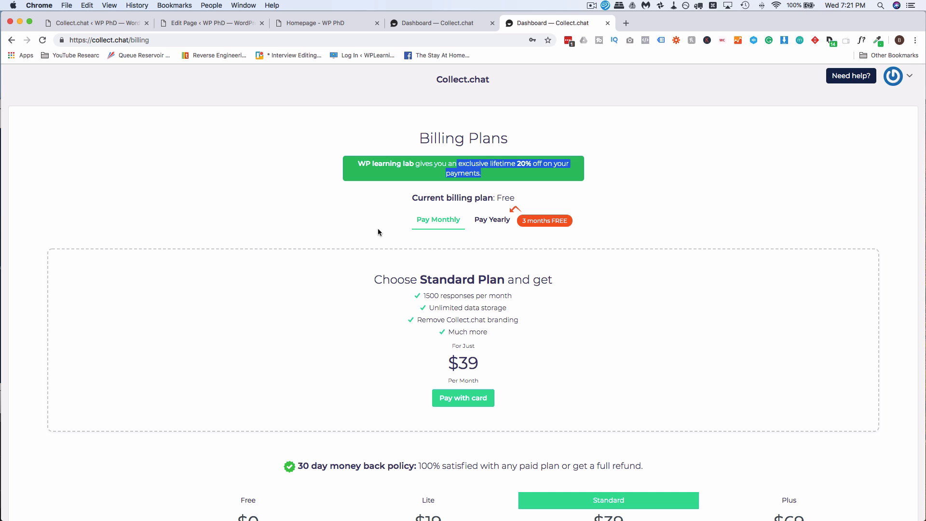
left_click(378, 232)
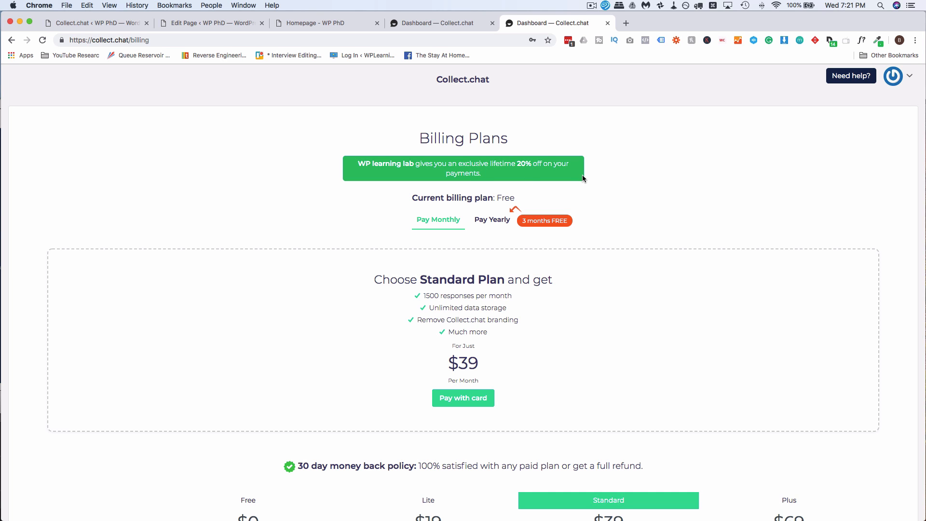